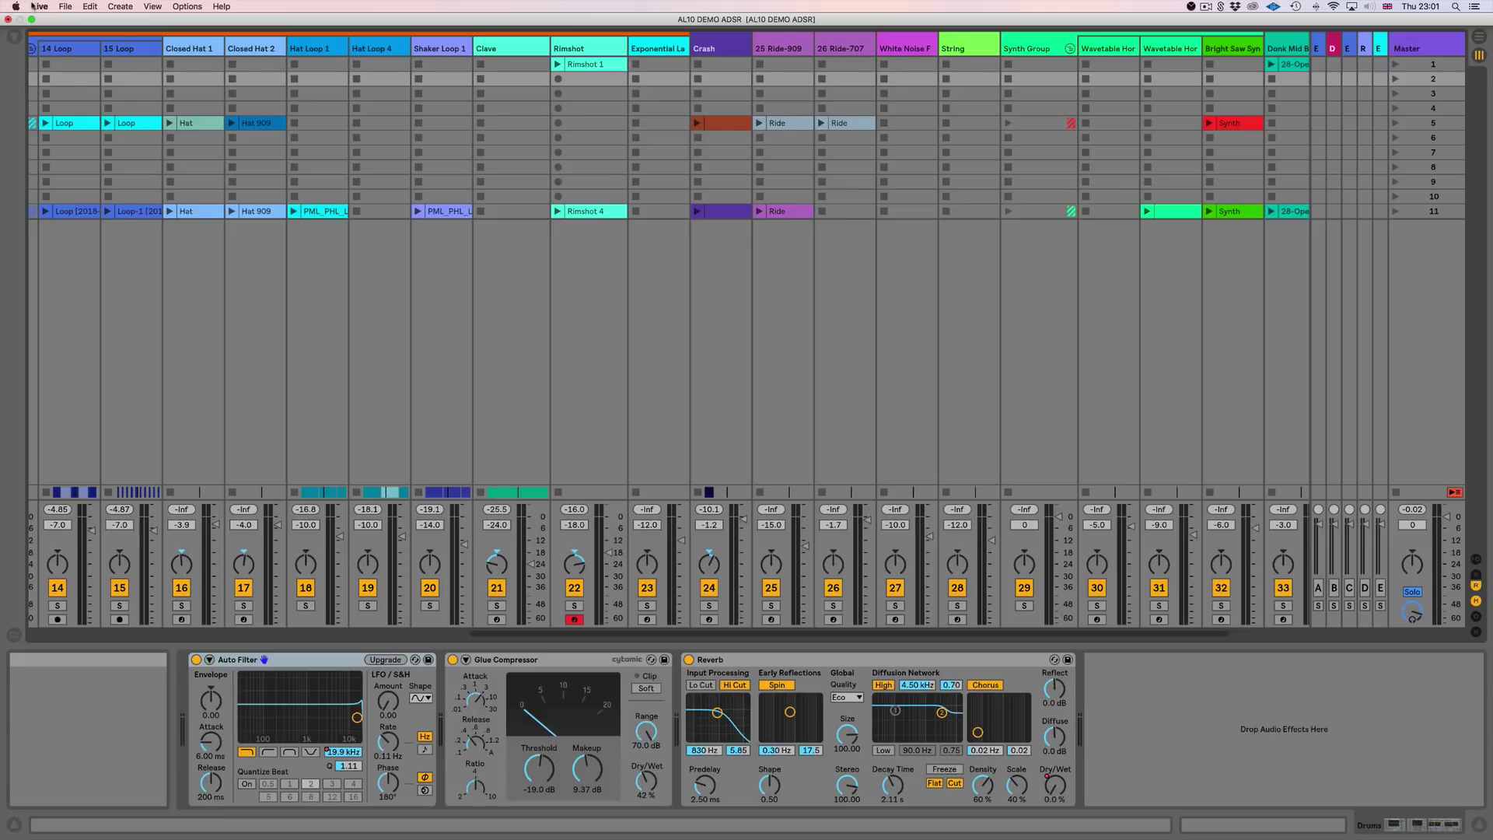
Open Live's Preferences window on the Audio page.
{"action": "left_click", "coordinate": [39, 6]}
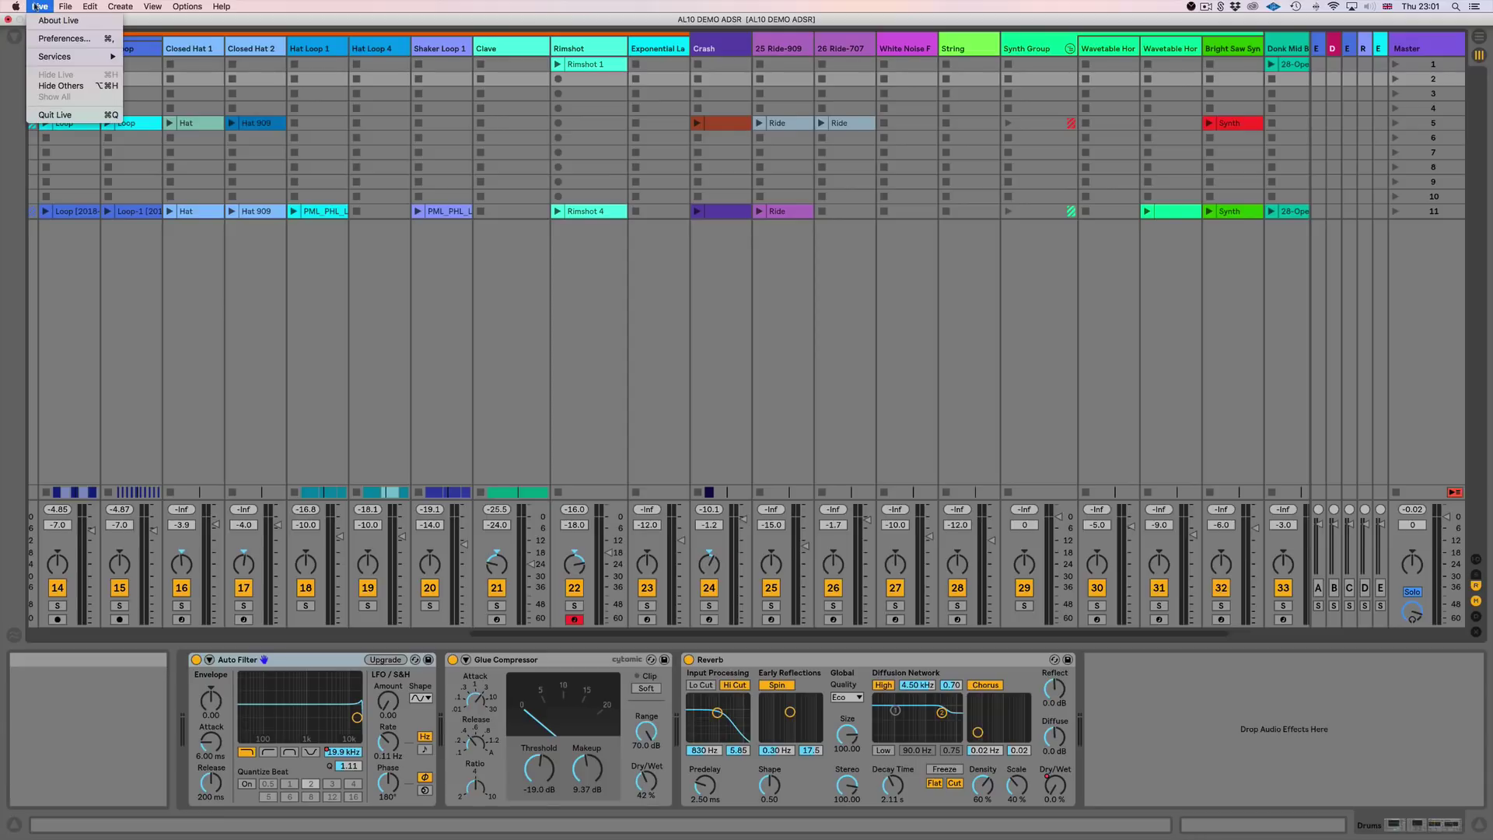
{"action": "left_click", "coordinate": [58, 38]}
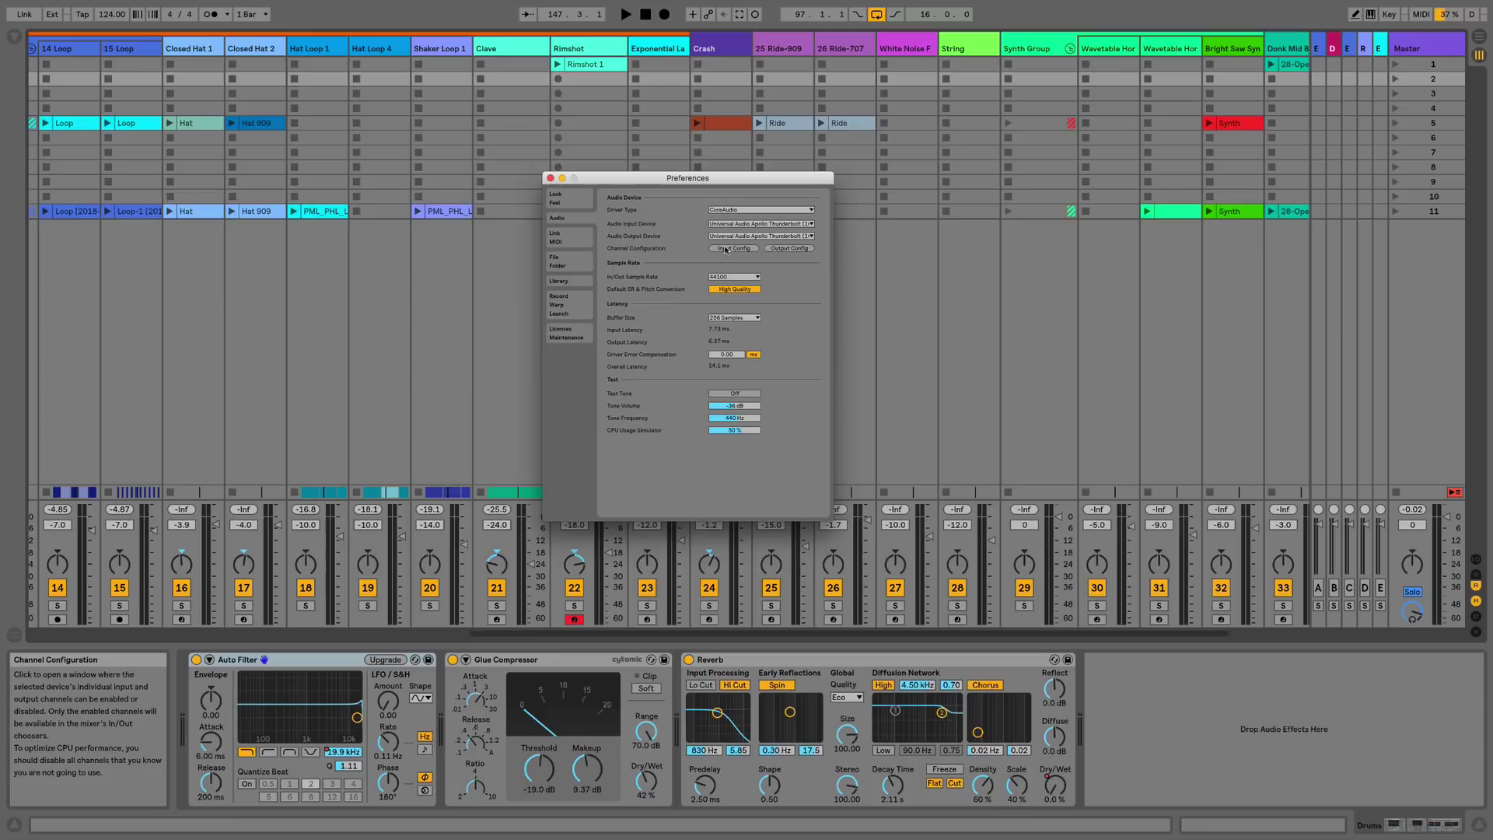
In Input Config, name mono inputs 1 and 2 'Moog Sub 37' and 'AT2020 Condensor Mic', then confirm.
{"action": "left_click", "coordinate": [725, 249]}
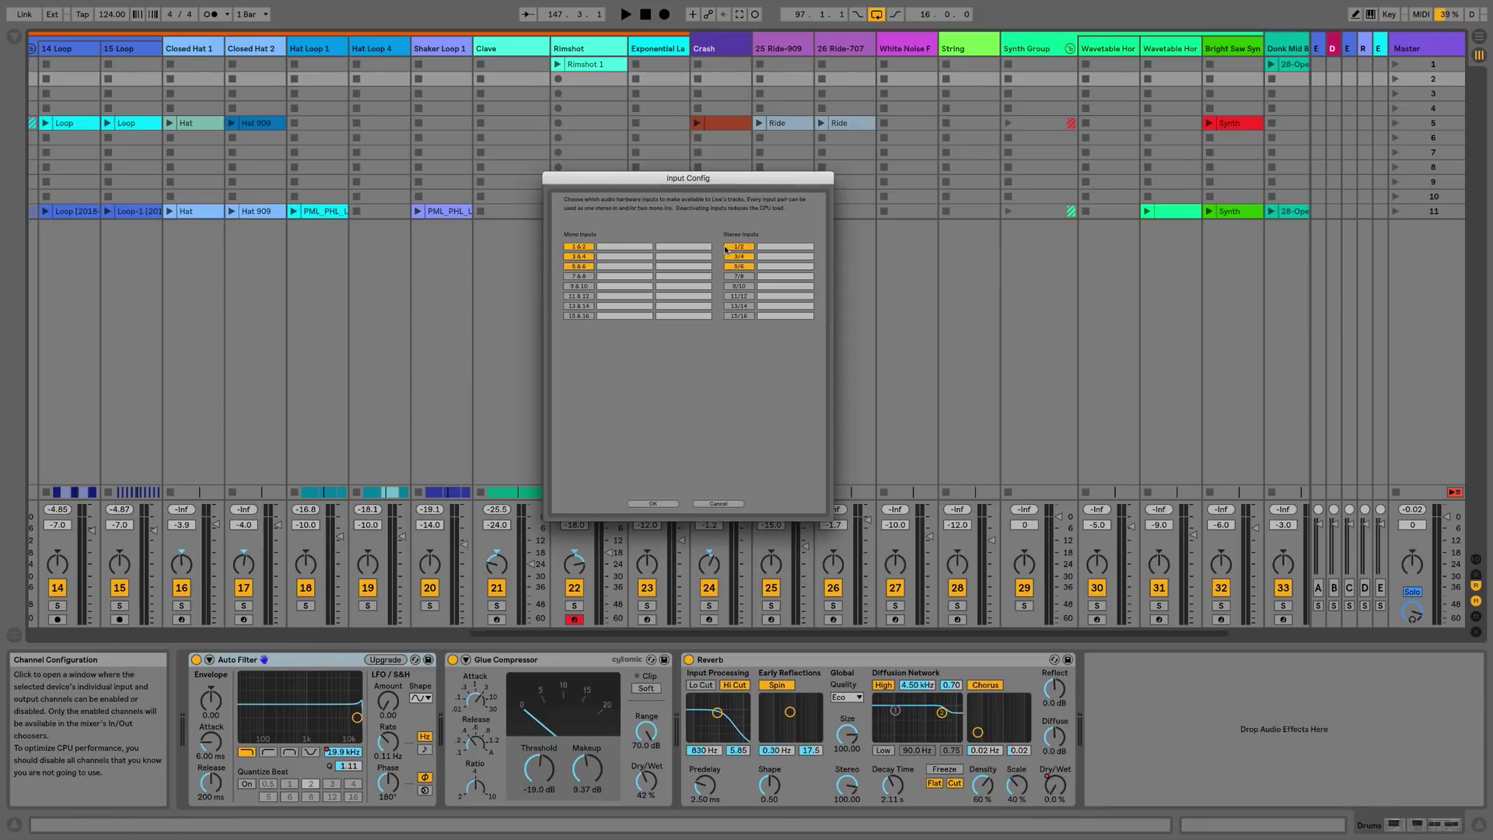
{"action": "left_click", "coordinate": [610, 248]}
{"action": "type", "text": "Mono Sub 37"}
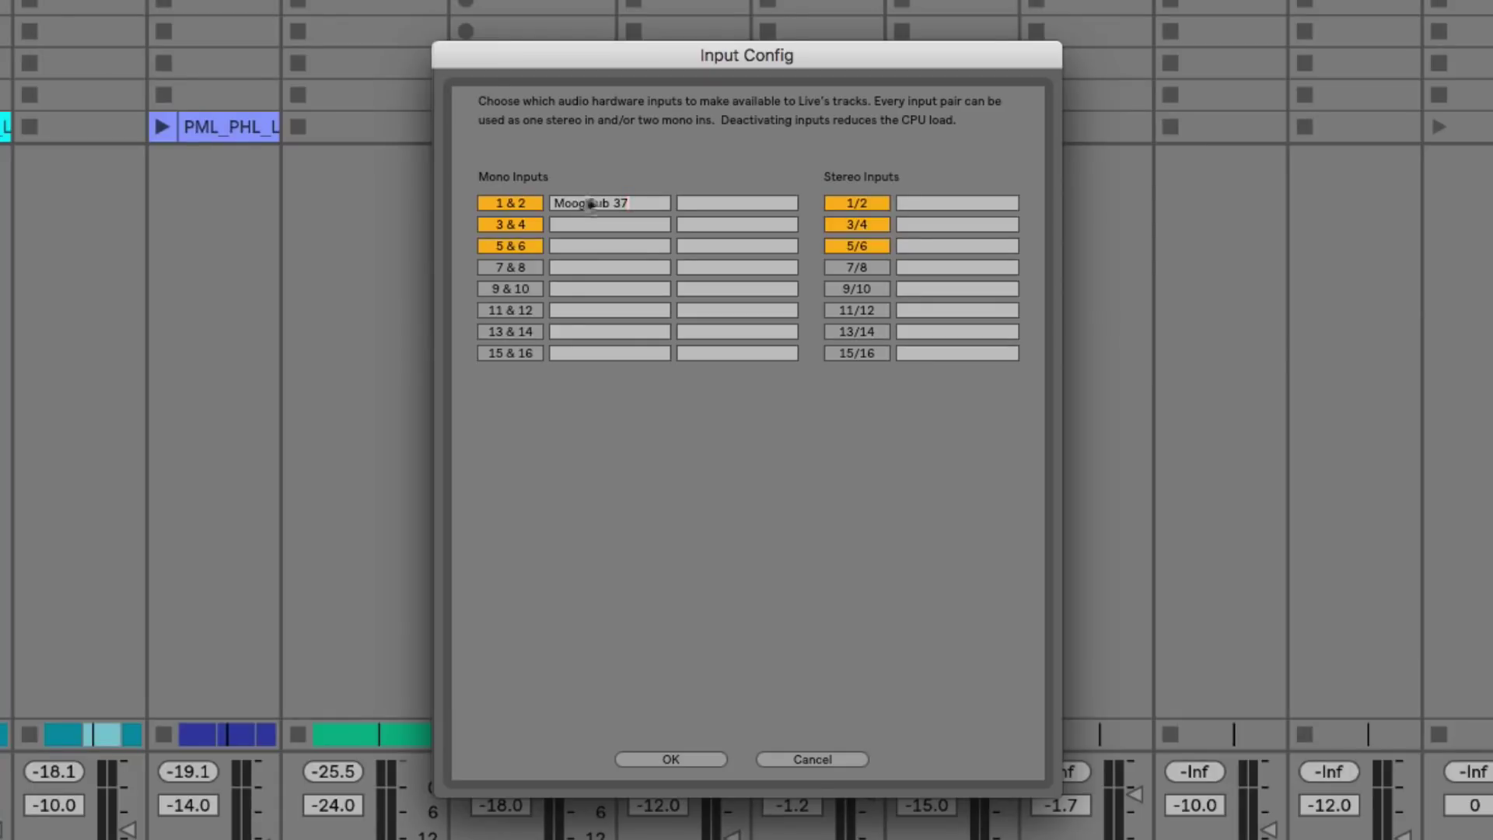
{"action": "left_click", "coordinate": [719, 205]}
{"action": "type", "text": "AT2020 CONDENSER"}
{"action": "key", "text": "BackSpace"}
{"action": "key", "text": "BackSpace"}
{"action": "key", "text": "BackSpace"}
{"action": "key", "text": "BackSpace"}
{"action": "key", "text": "BackSpace"}
{"action": "type", "text": "ensor Mic"}
{"action": "left_click", "coordinate": [641, 759]}
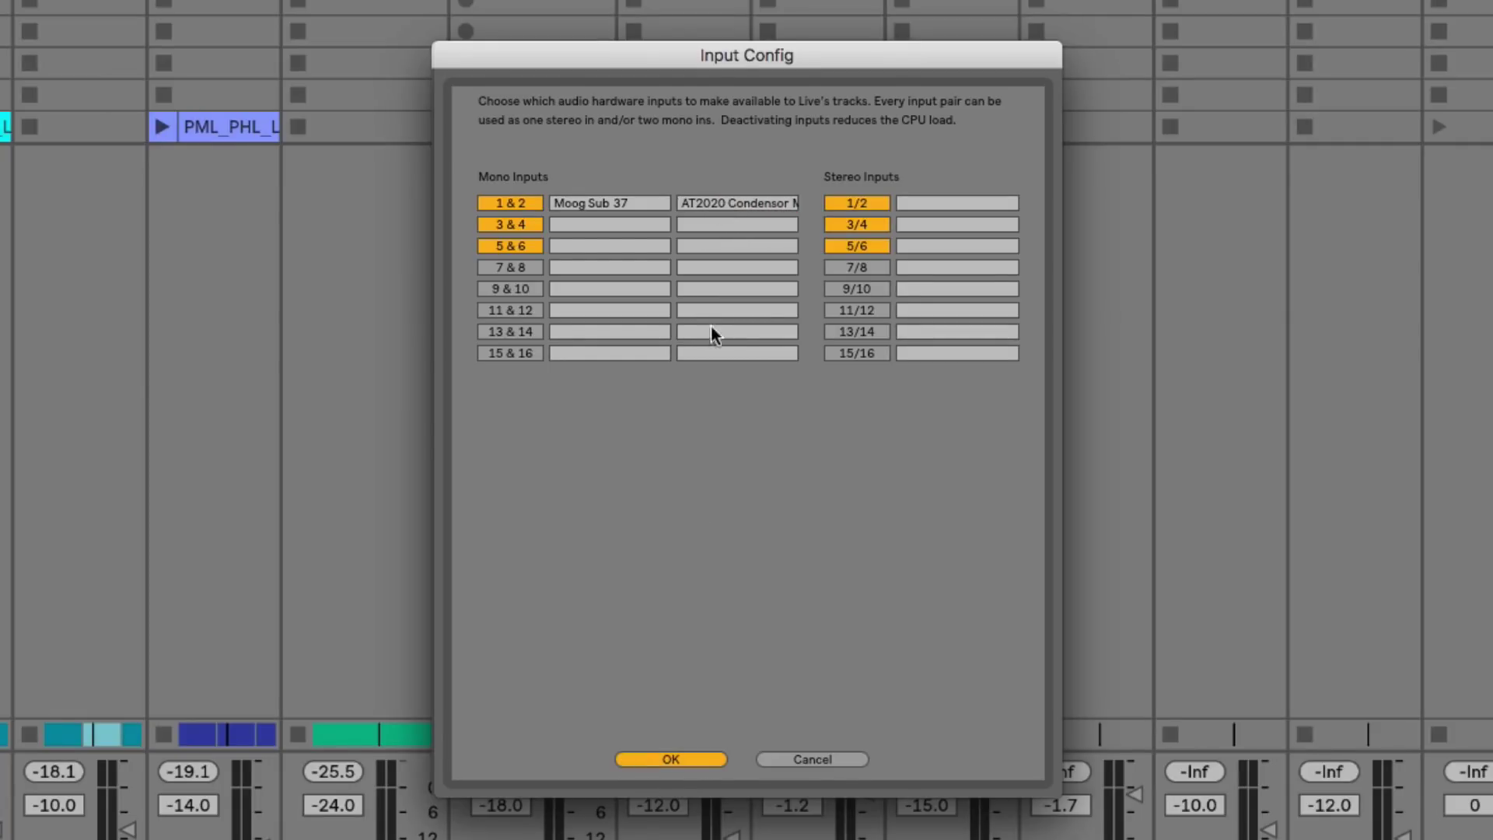
{"action": "key", "text": "Return"}
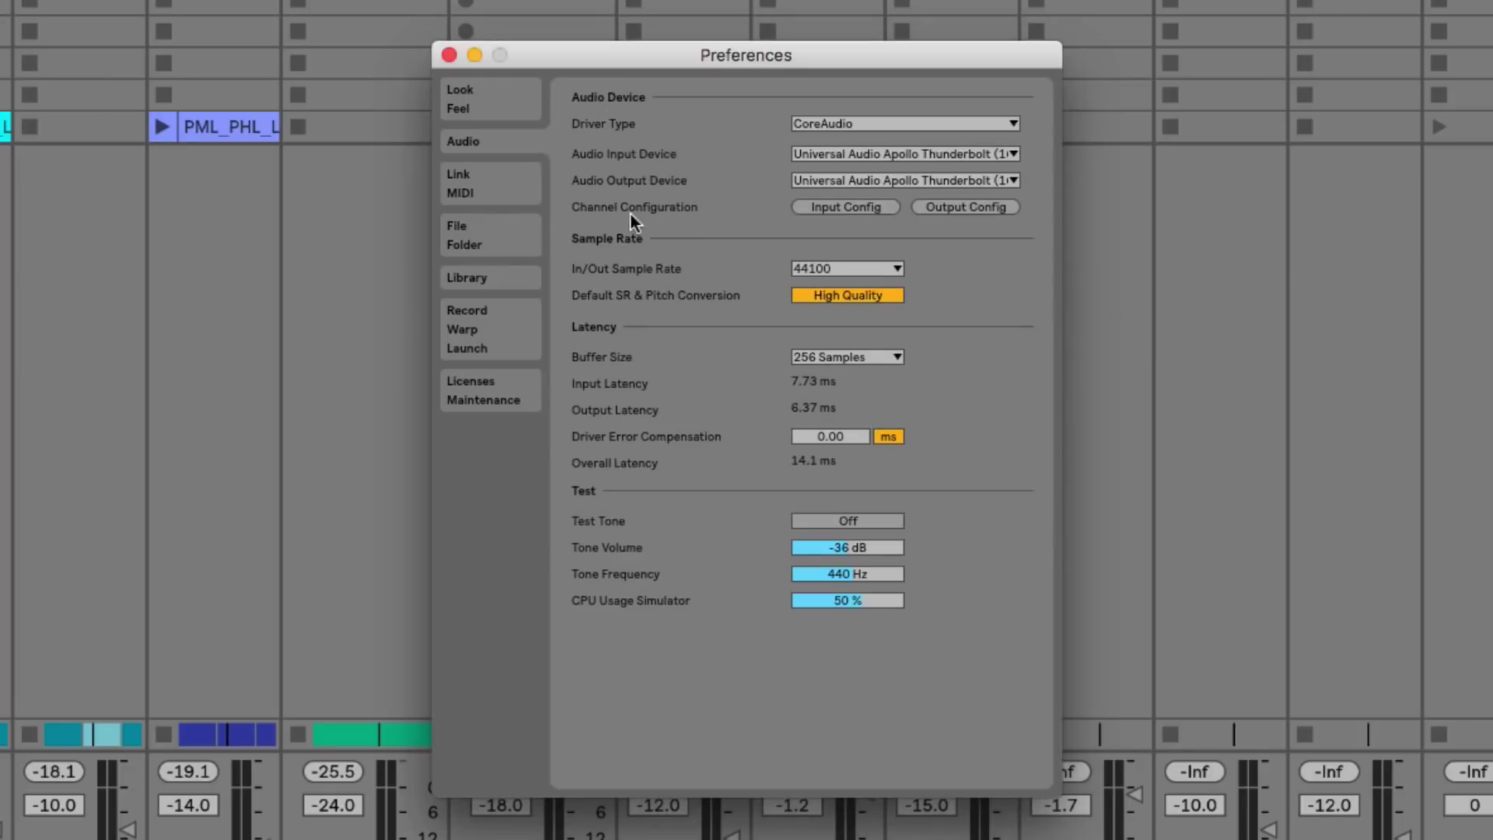
In Output Config, label mono output 3 as 'Moog input (filter)'.
{"action": "left_click", "coordinate": [950, 211]}
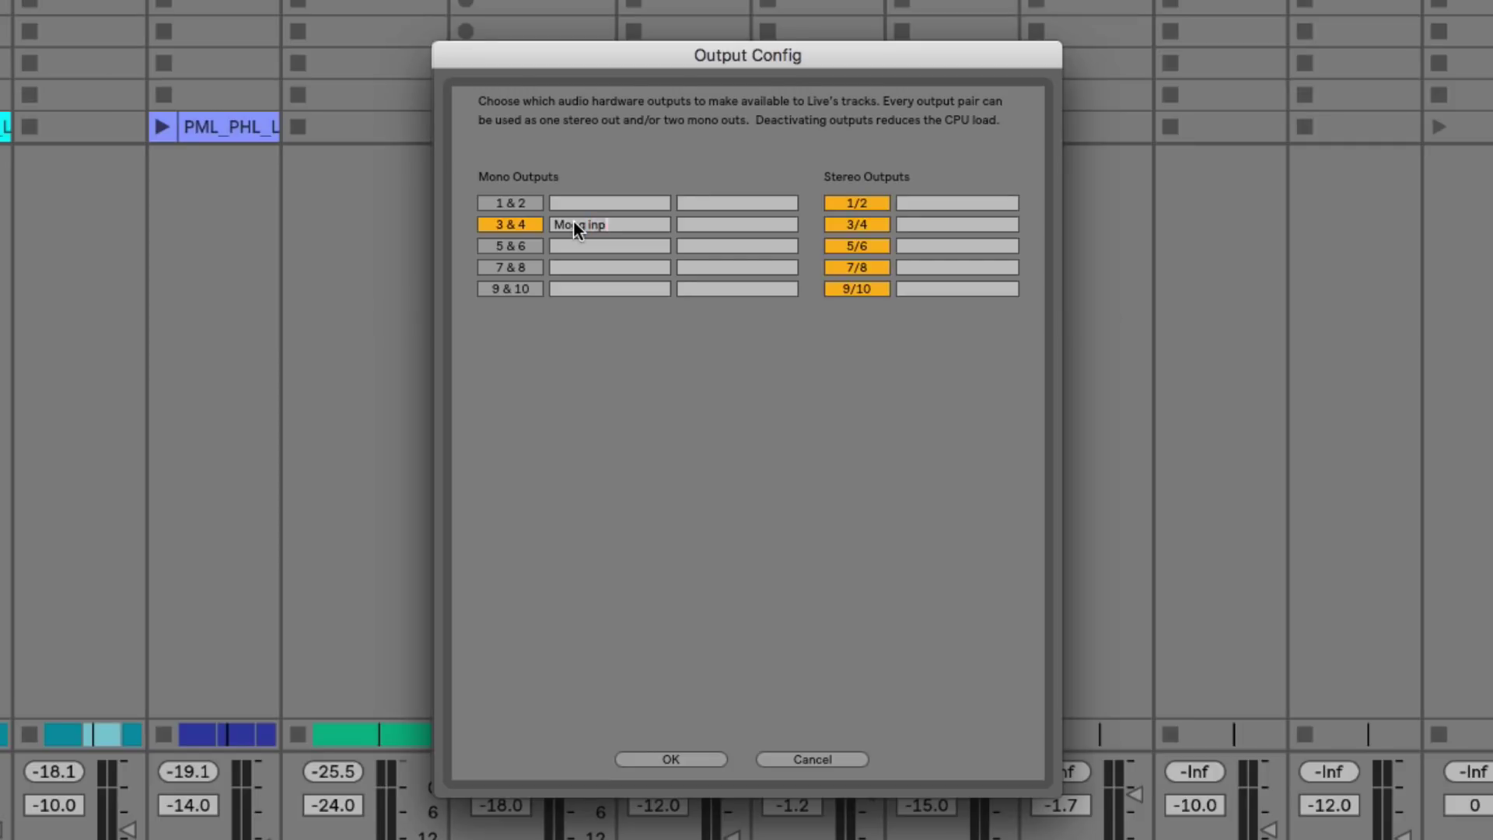
{"action": "type", "text": "ut"}
{"action": "type", "text": "(filter)"}
Name the stereo outputs Main Monitors, Alt Monitors, Virtual 1-2, Virtual 3-4 and Headphones.
{"action": "left_click", "coordinate": [926, 200]}
{"action": "type", "text": "Main Monitors"}
{"action": "left_click", "coordinate": [932, 221]}
{"action": "type", "text": "Alt Monitors"}
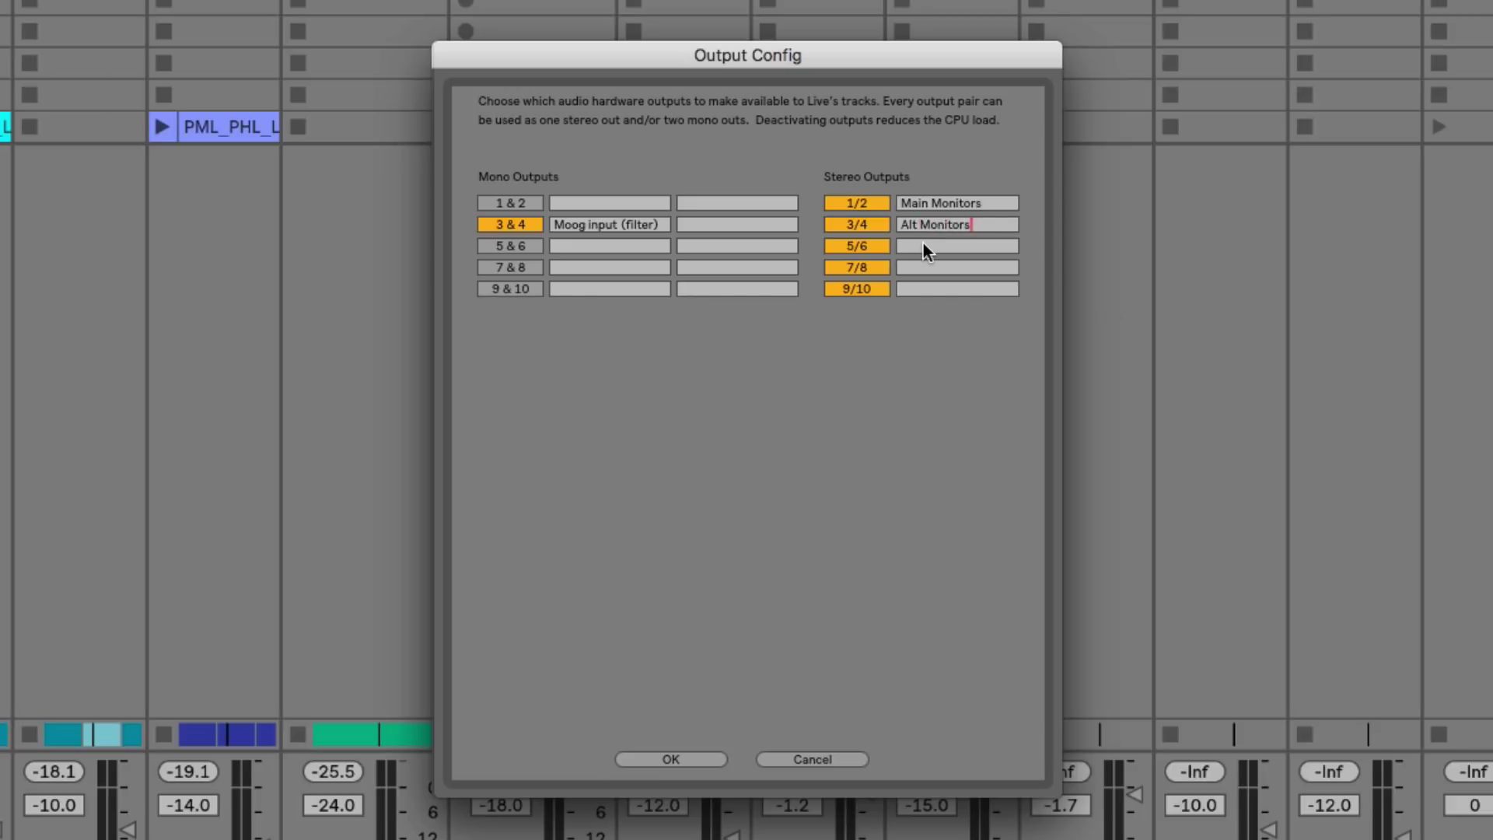
{"action": "left_click", "coordinate": [924, 246]}
{"action": "left_click", "coordinate": [963, 258]}
{"action": "type", "text": "Virtual 1-2"}
{"action": "left_click", "coordinate": [937, 289]}
{"action": "type", "text": "Headphones"}
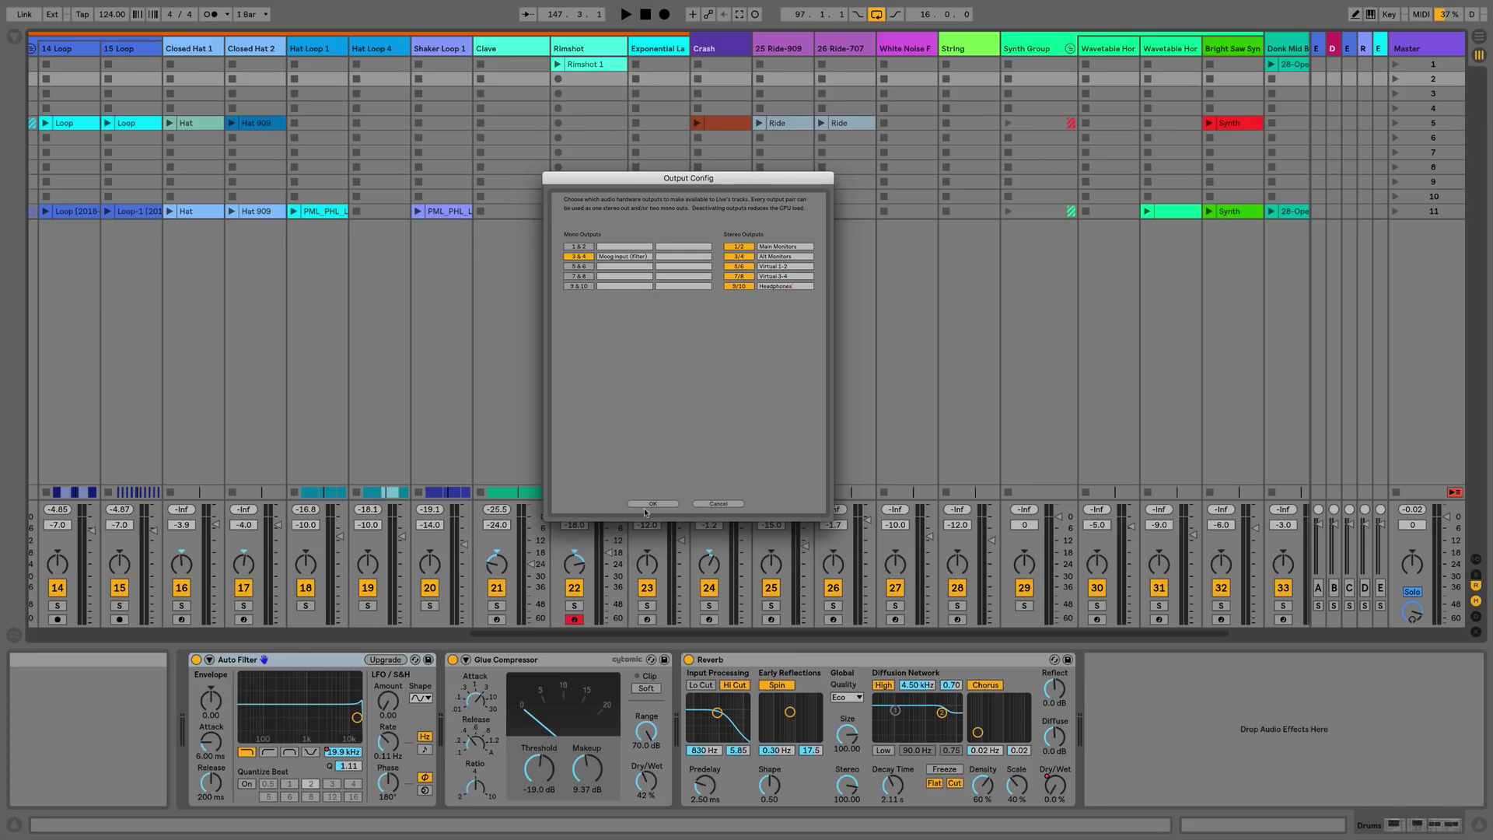
Confirm the output names, close Preferences and reveal the mixer's I/O routing.
{"action": "left_click", "coordinate": [649, 505]}
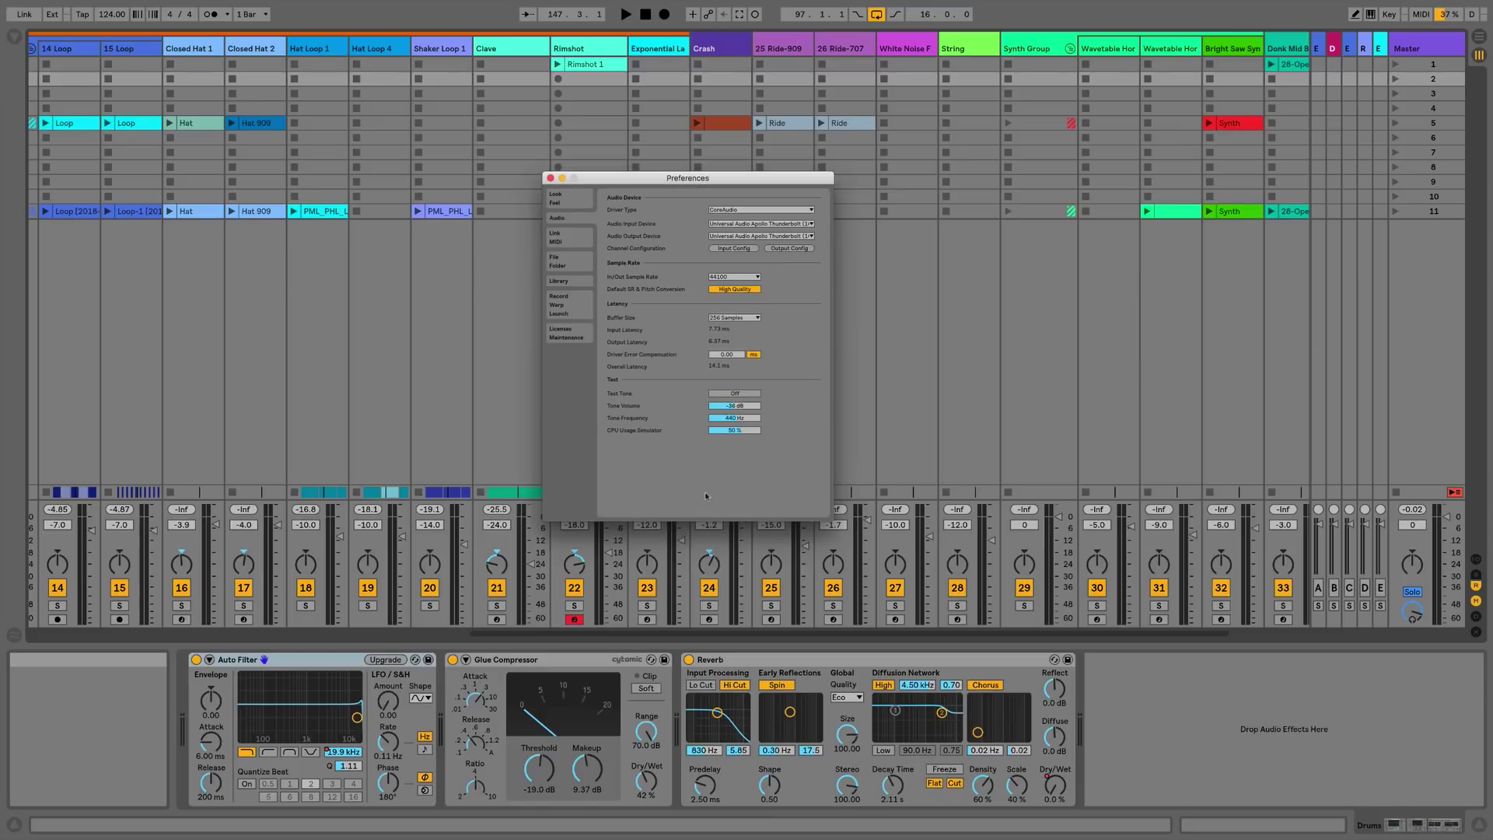
{"action": "left_click", "coordinate": [550, 178]}
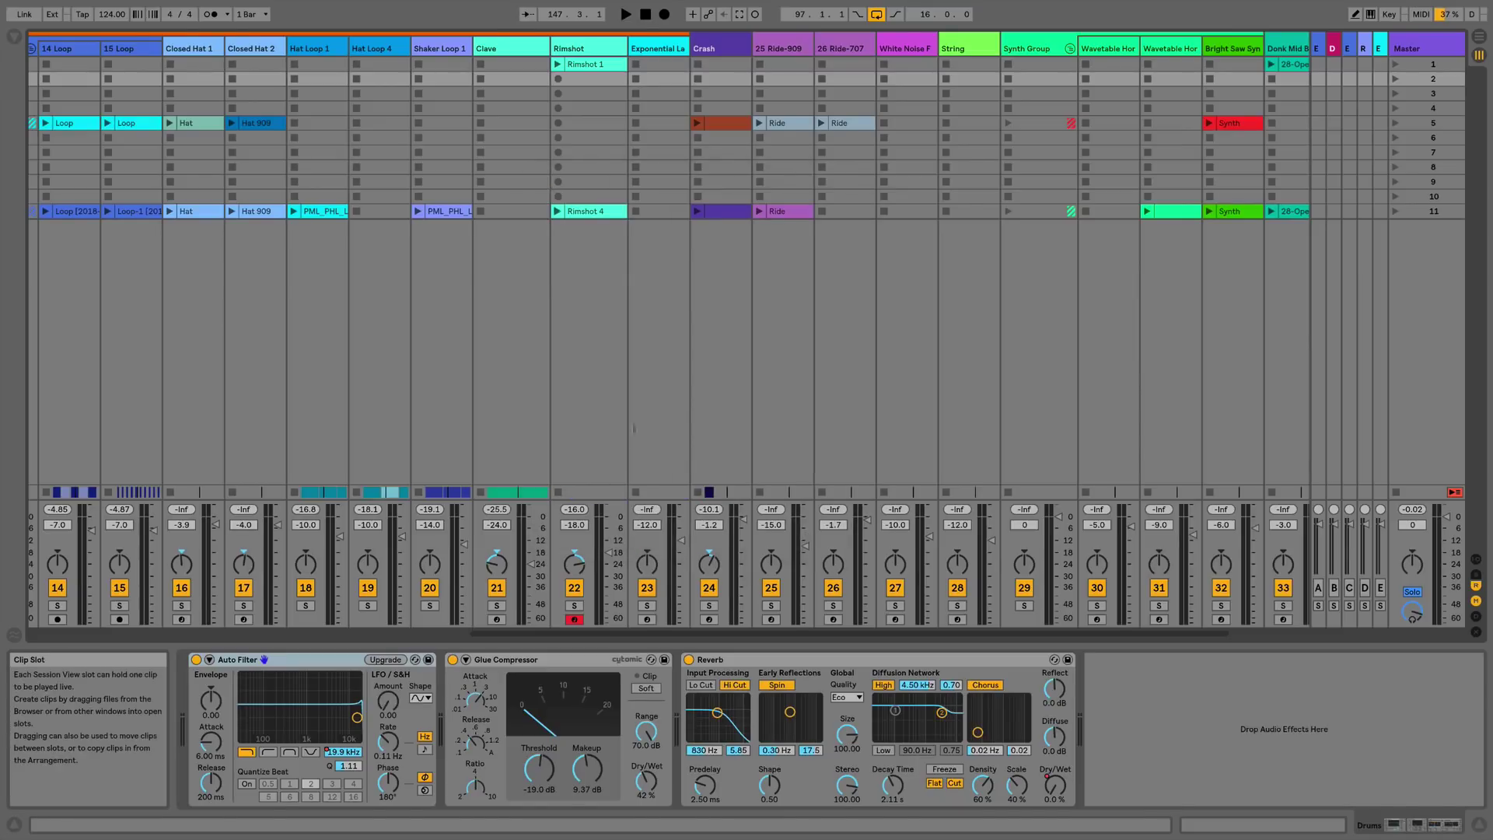
{"action": "left_click", "coordinate": [1476, 560]}
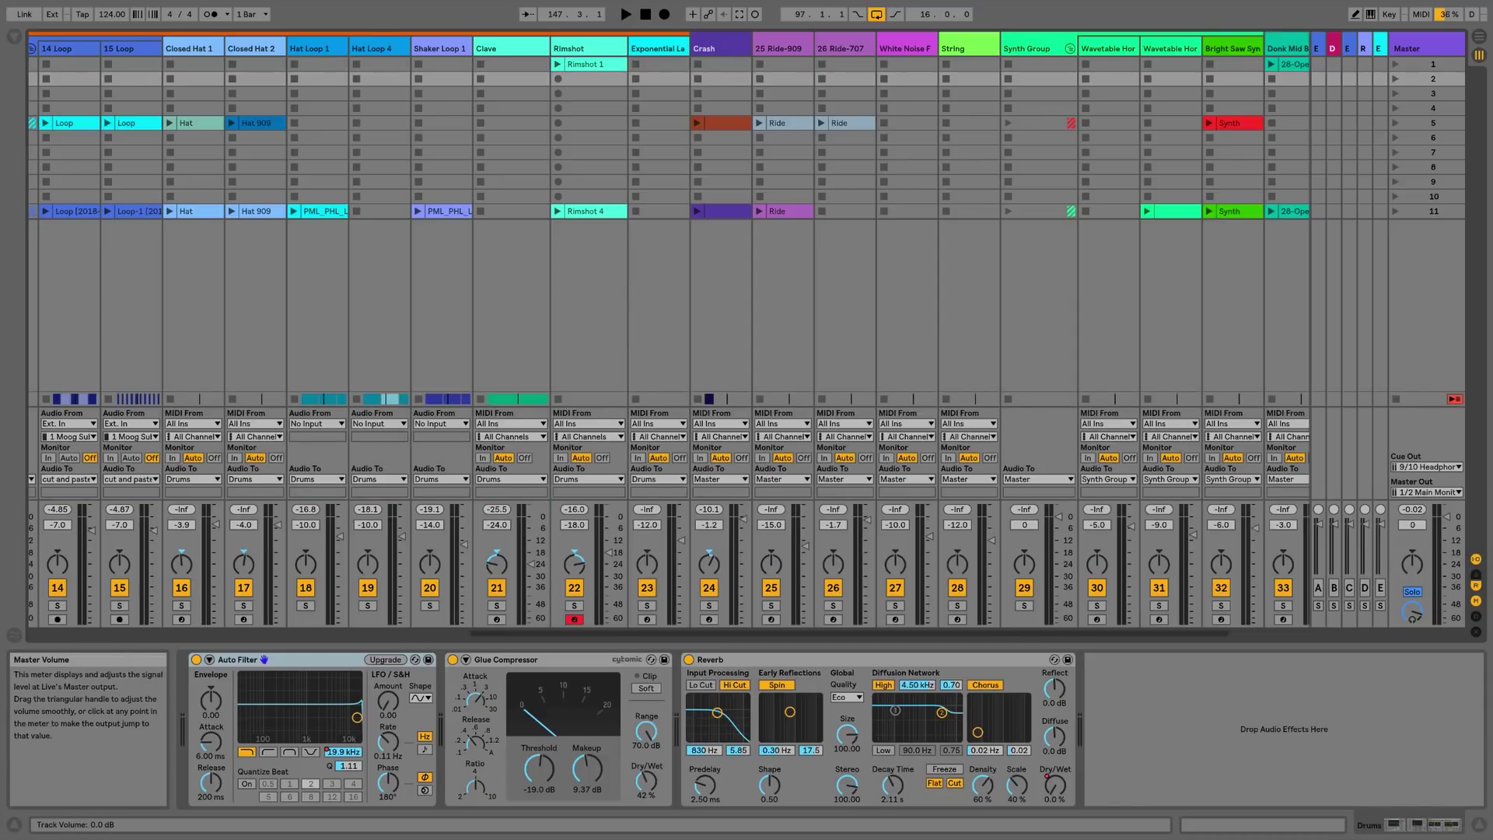
Keep Master Out on 1/2 Main Monitors and Cue Out on 9/10 Headphones.
{"action": "left_click", "coordinate": [1420, 493]}
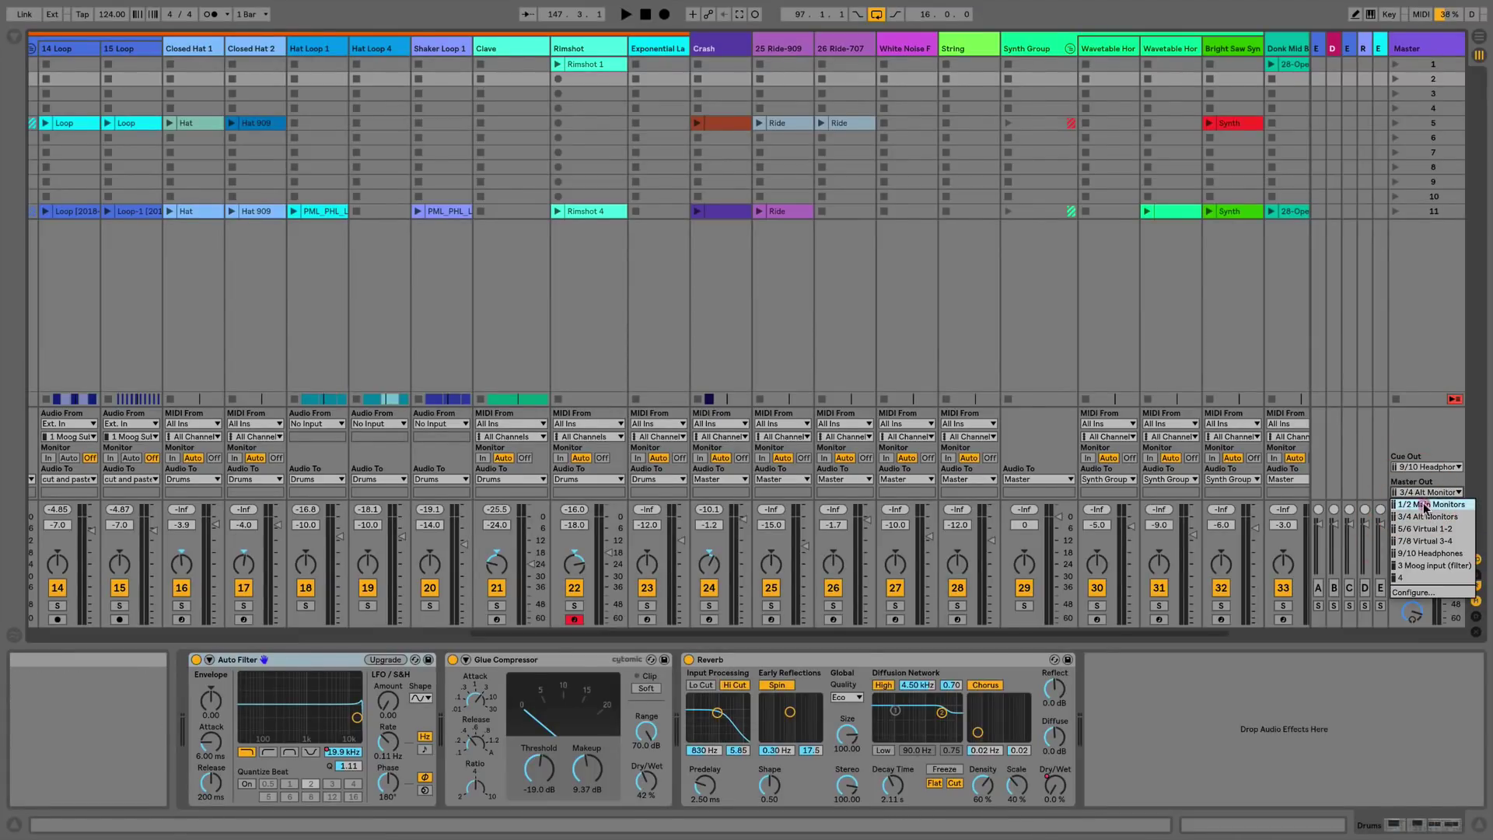
{"action": "left_click", "coordinate": [1423, 504]}
{"action": "left_click", "coordinate": [1426, 467]}
{"action": "left_click", "coordinate": [1417, 457]}
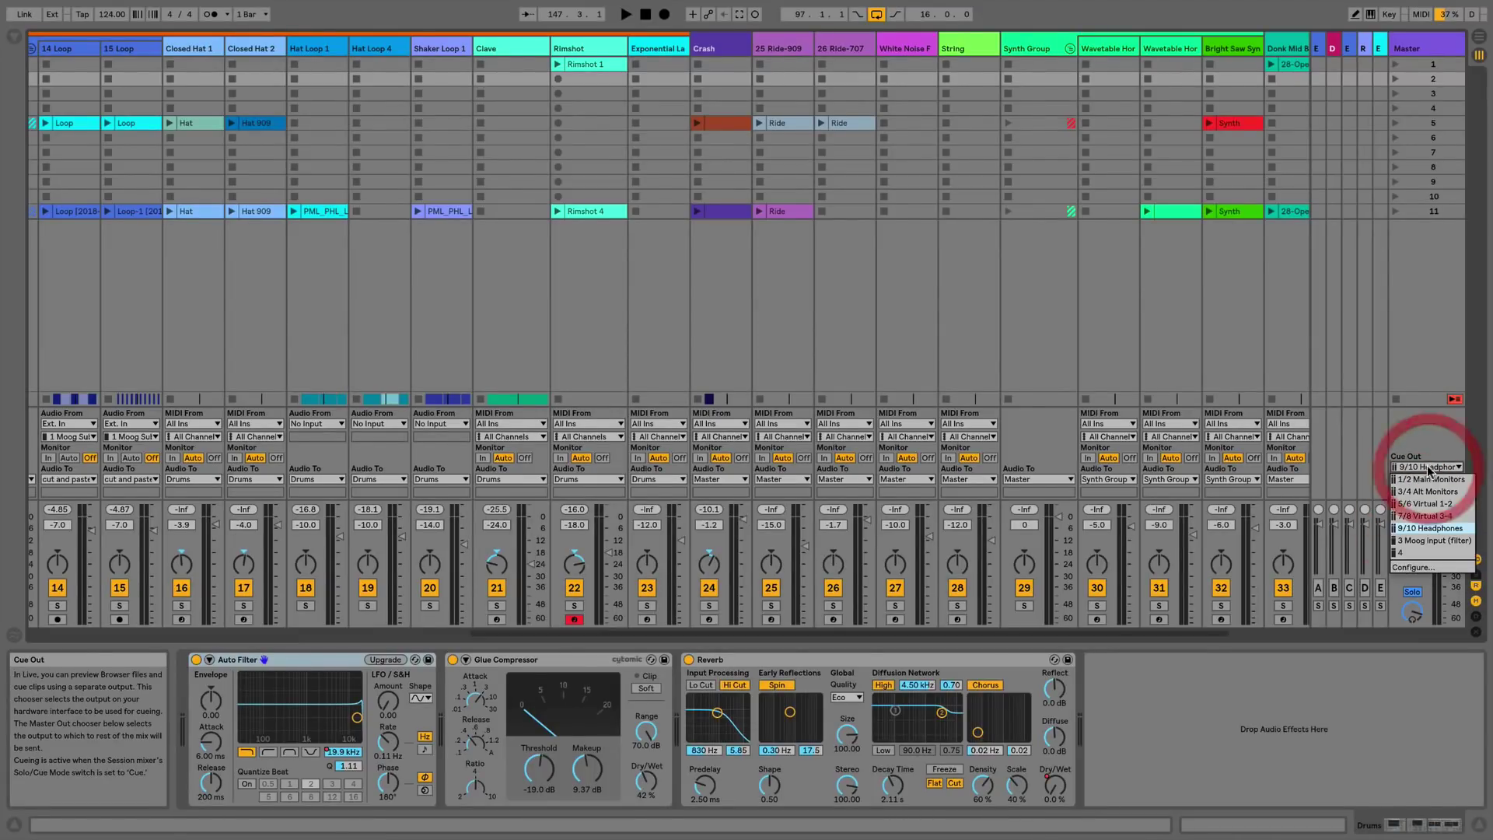
{"action": "left_click", "coordinate": [1443, 455]}
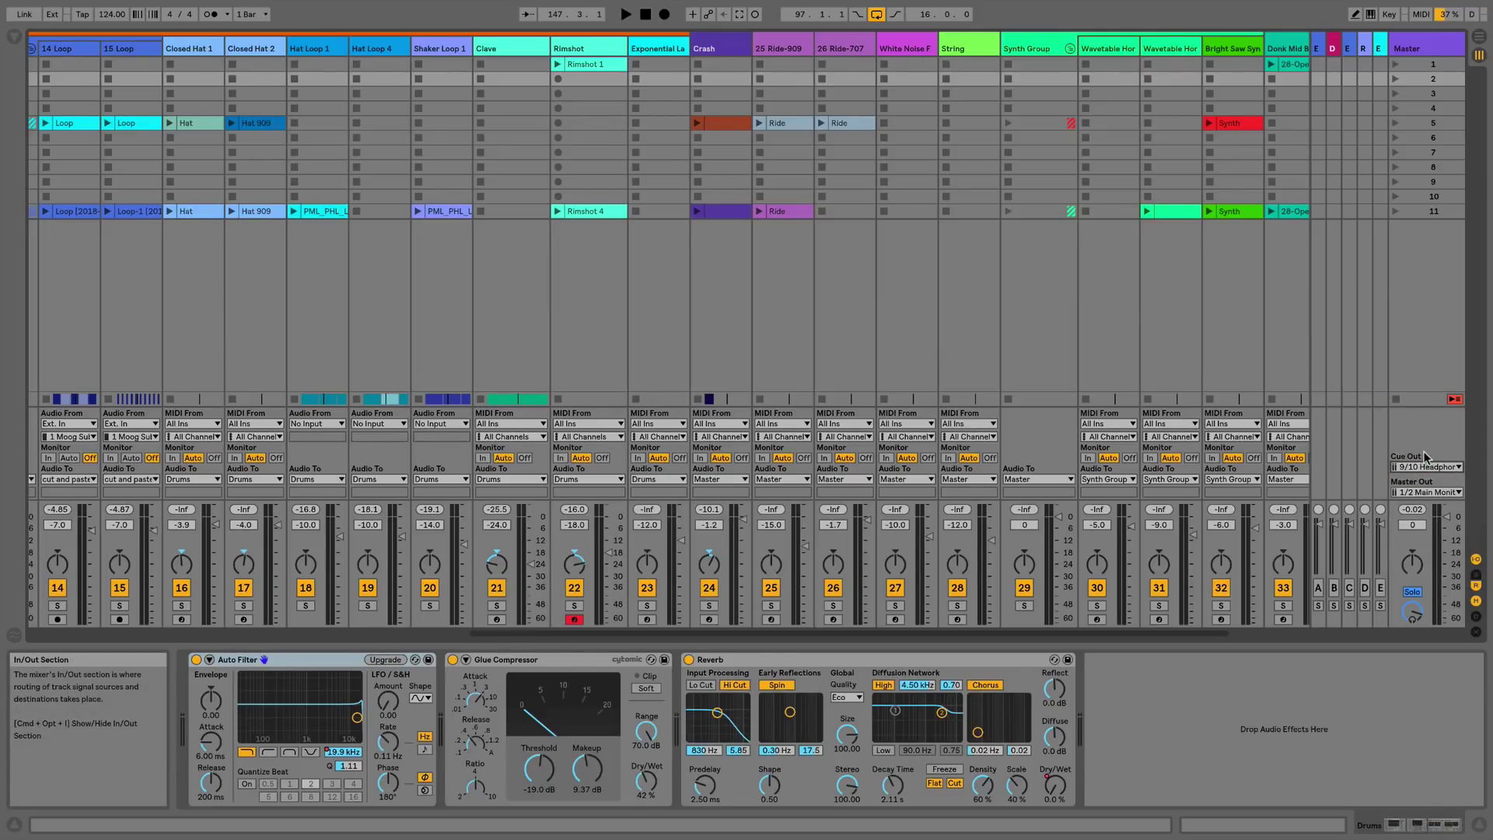
Switch the mixer to Cue mode and cue tracks 26, 27 and 28 to the headphones.
{"action": "left_click", "coordinate": [1412, 592]}
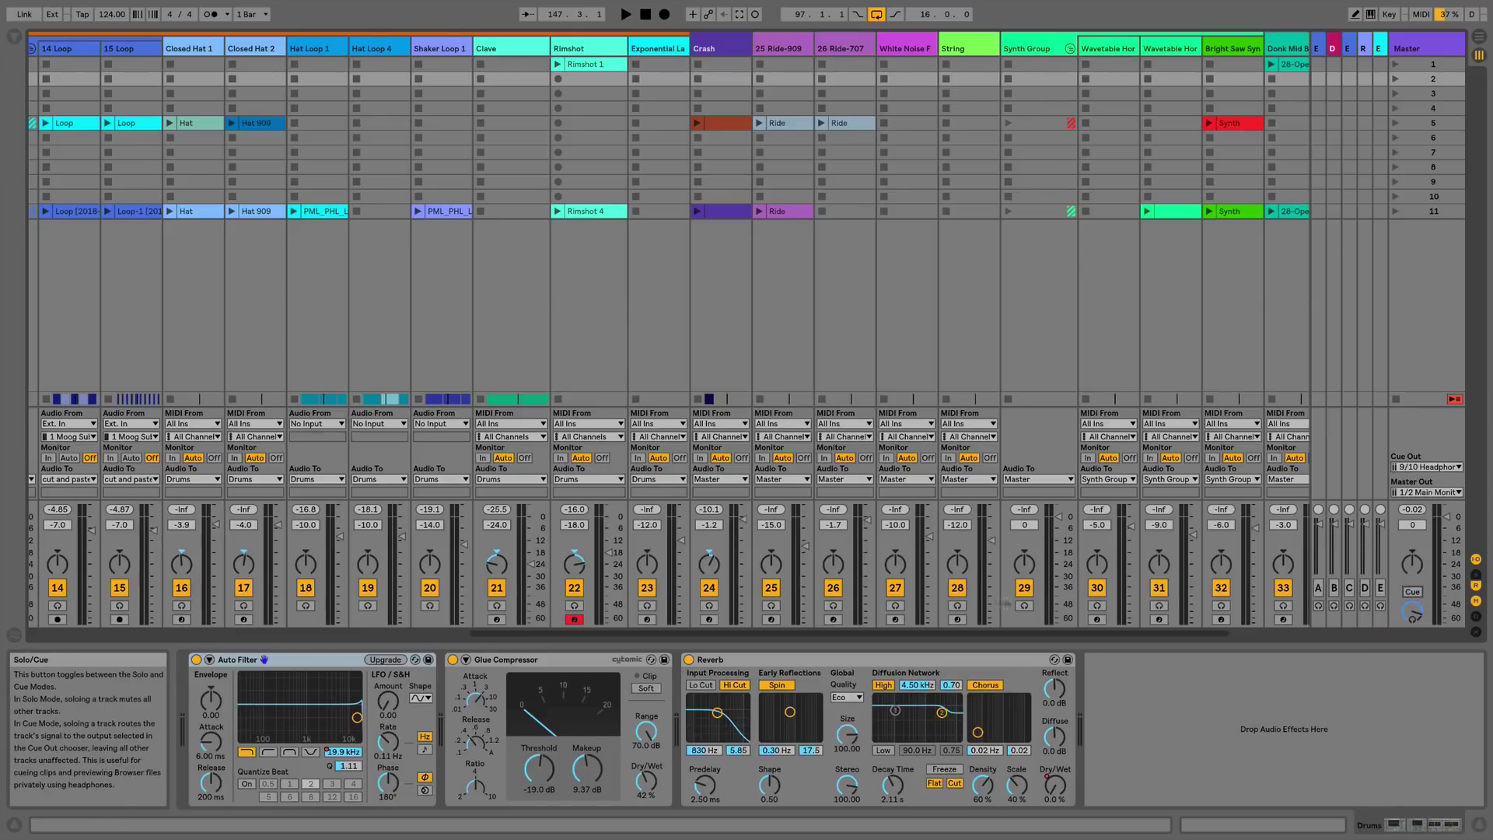
{"action": "left_click", "coordinate": [895, 605]}
{"action": "left_click", "coordinate": [957, 605]}
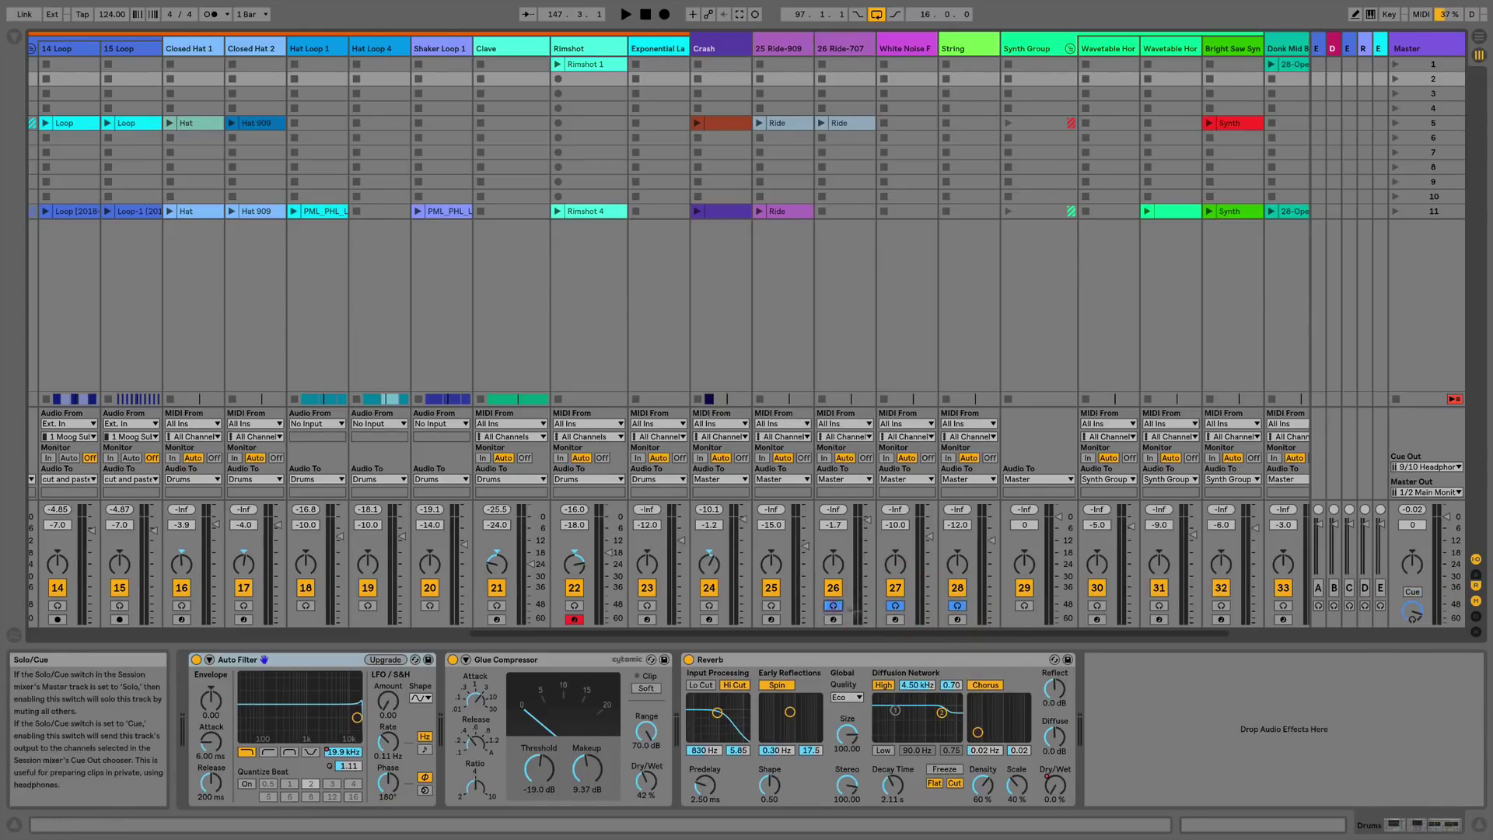
{"action": "left_click", "coordinate": [833, 605]}
Keep Cue Out on 9/10 Headphones and stop cueing track 26.
{"action": "left_click", "coordinate": [1412, 467]}
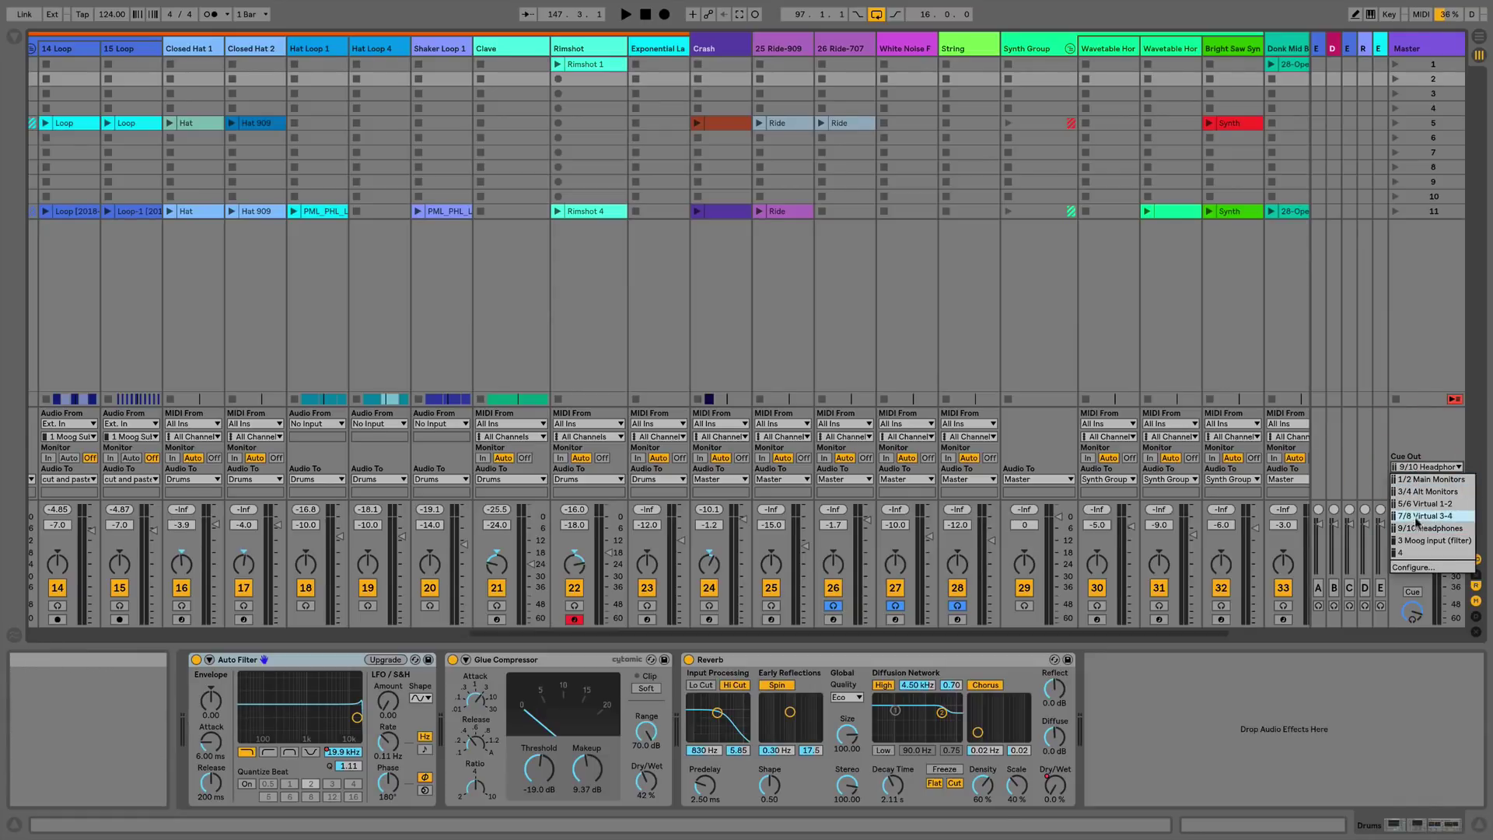
{"action": "left_click", "coordinate": [1426, 461]}
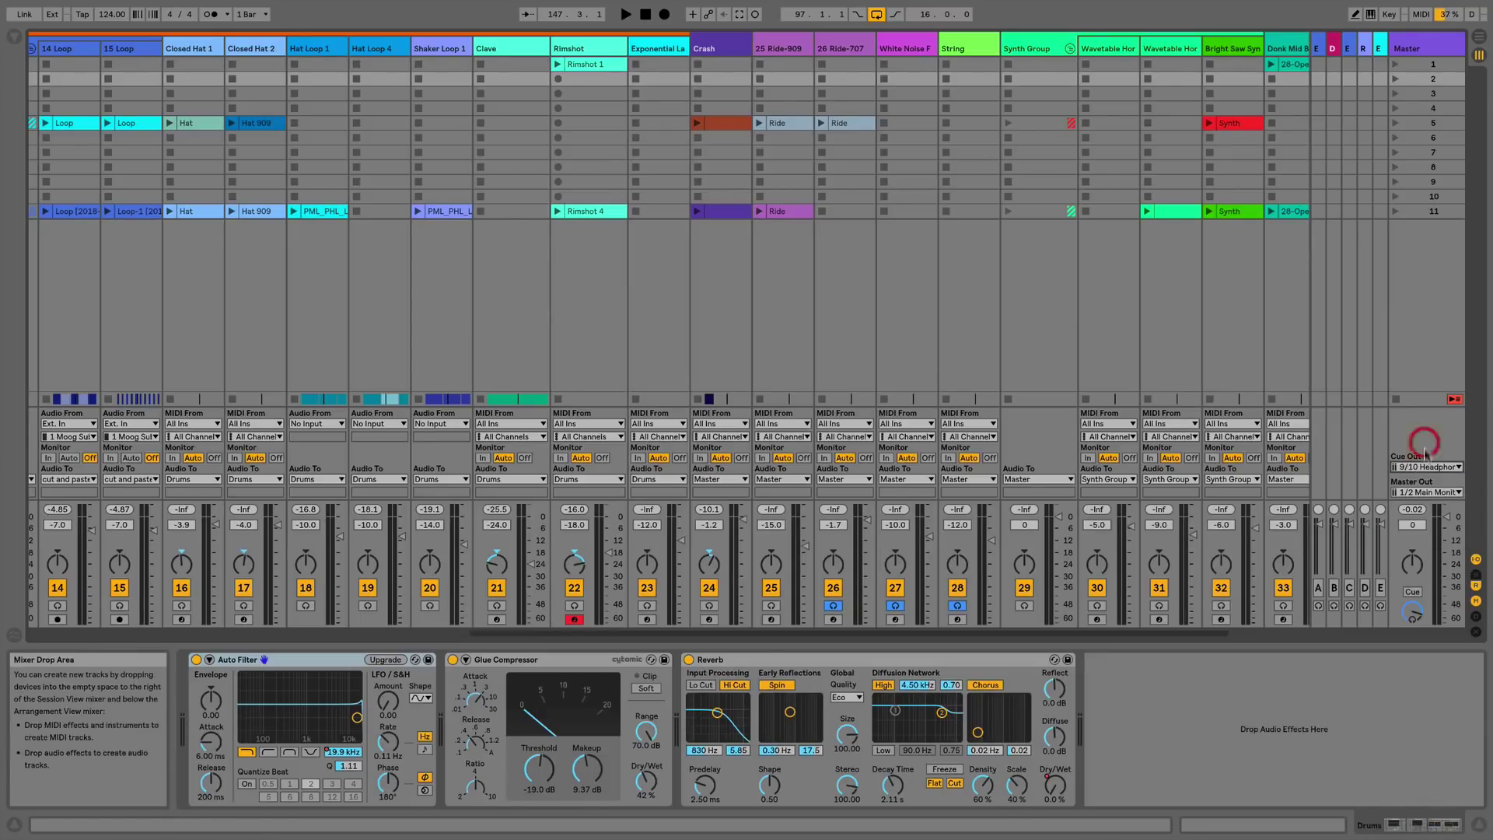
{"action": "left_click", "coordinate": [1427, 468]}
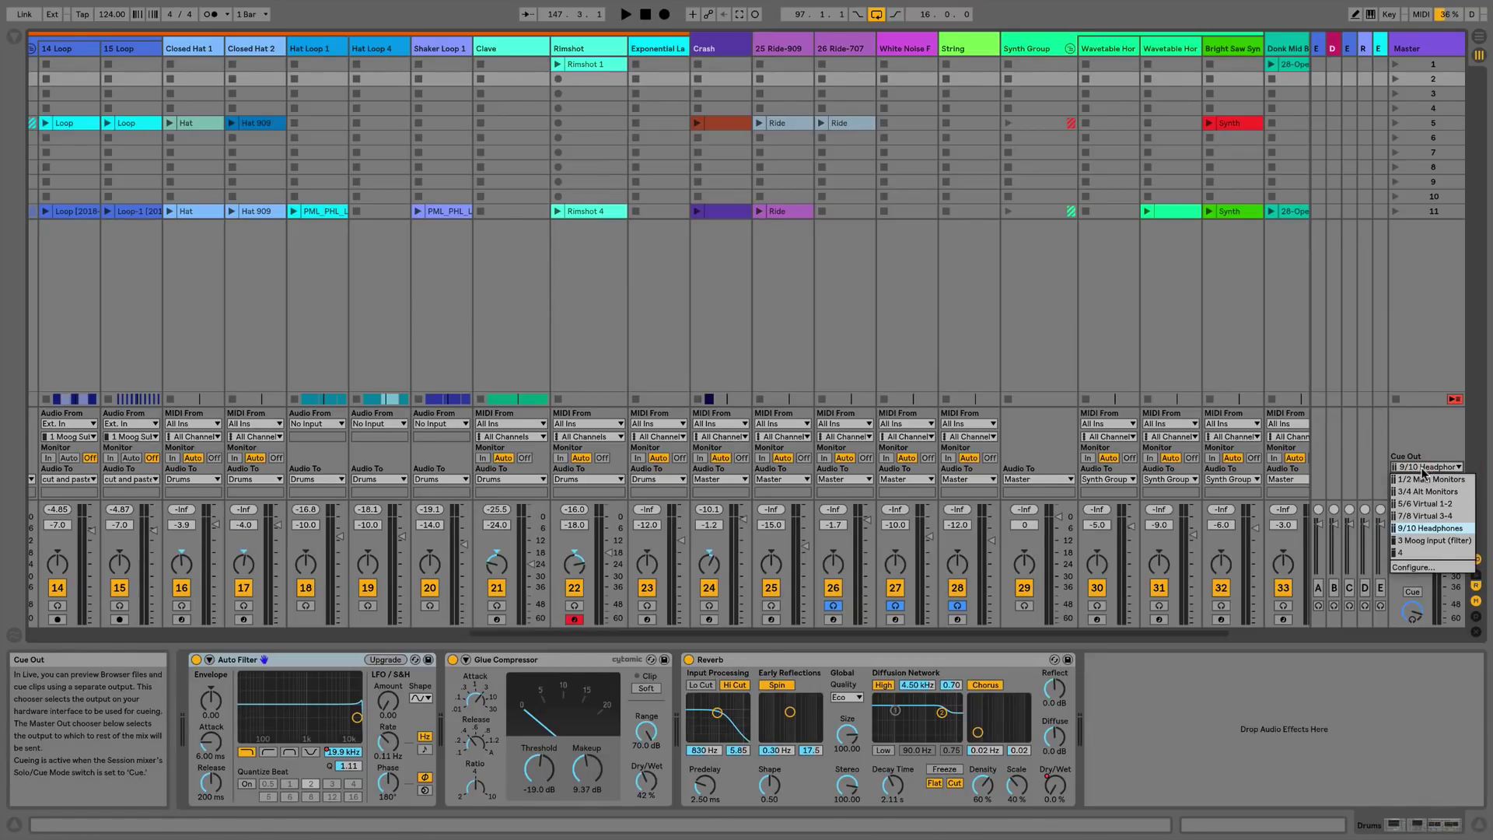
{"action": "left_click", "coordinate": [1421, 450]}
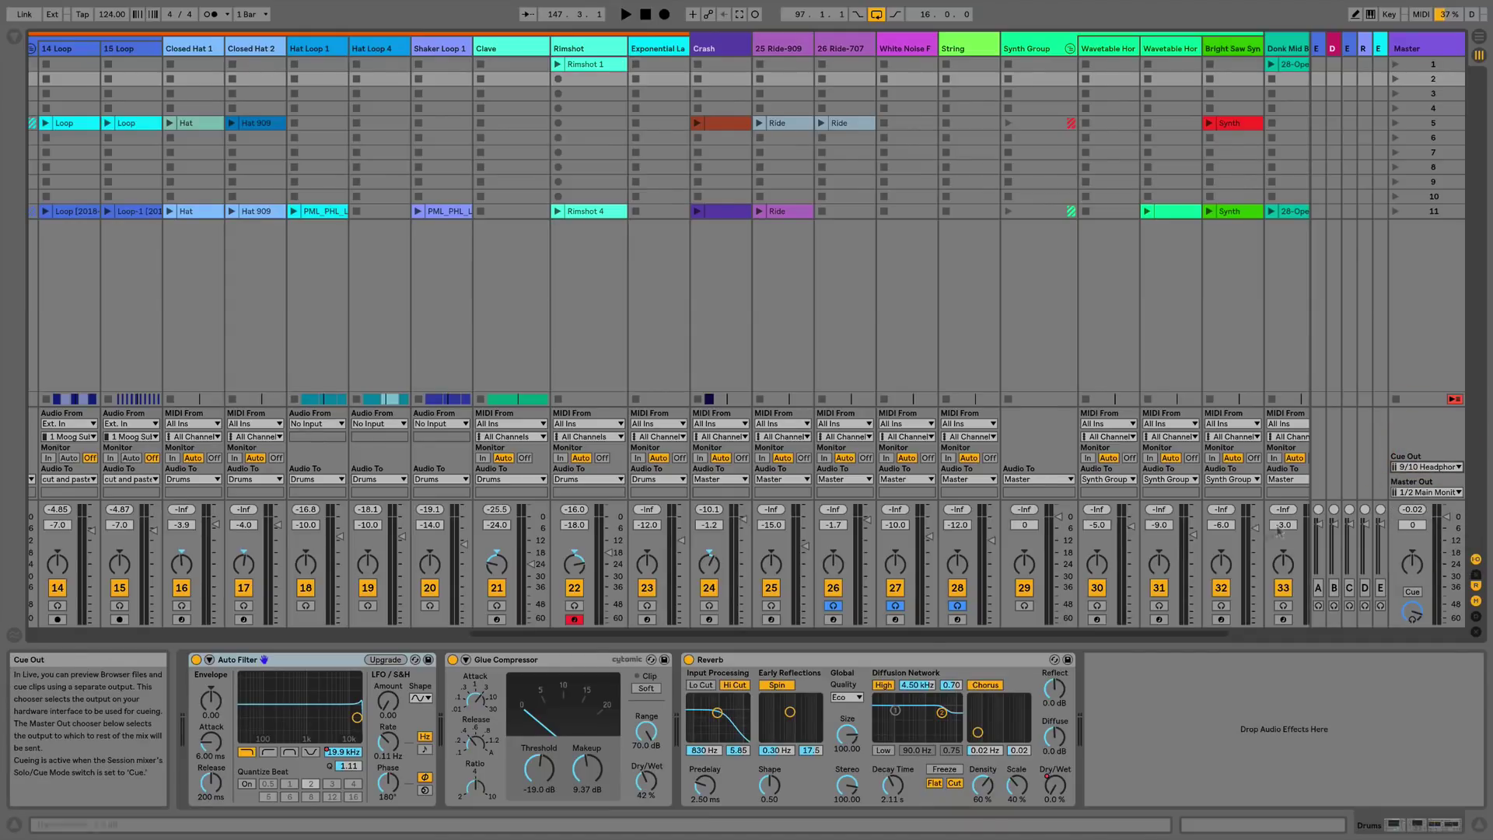
{"action": "left_click", "coordinate": [833, 605]}
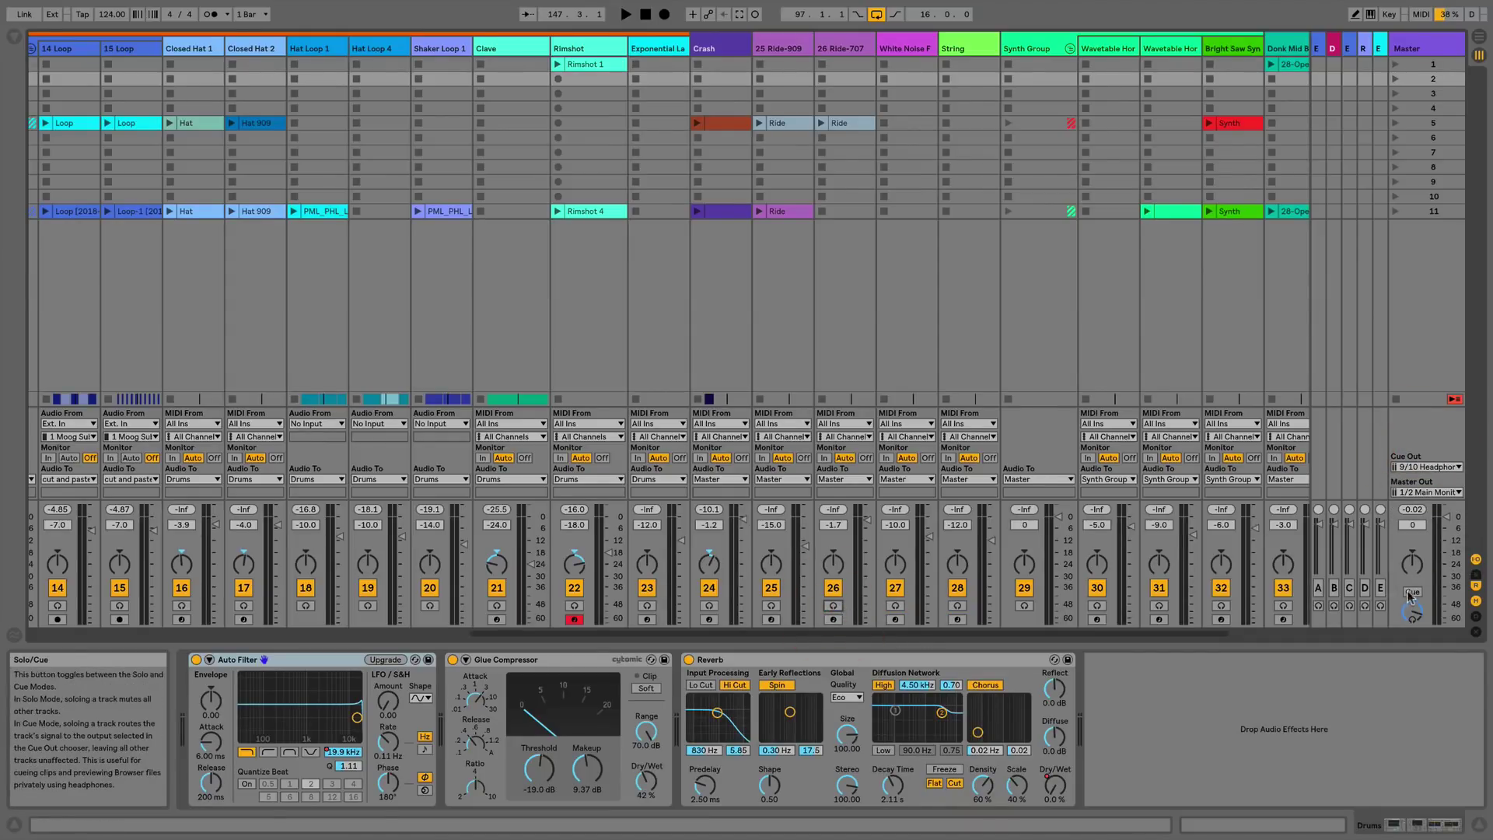
{"action": "left_click", "coordinate": [1428, 466]}
{"action": "left_click", "coordinate": [1433, 471]}
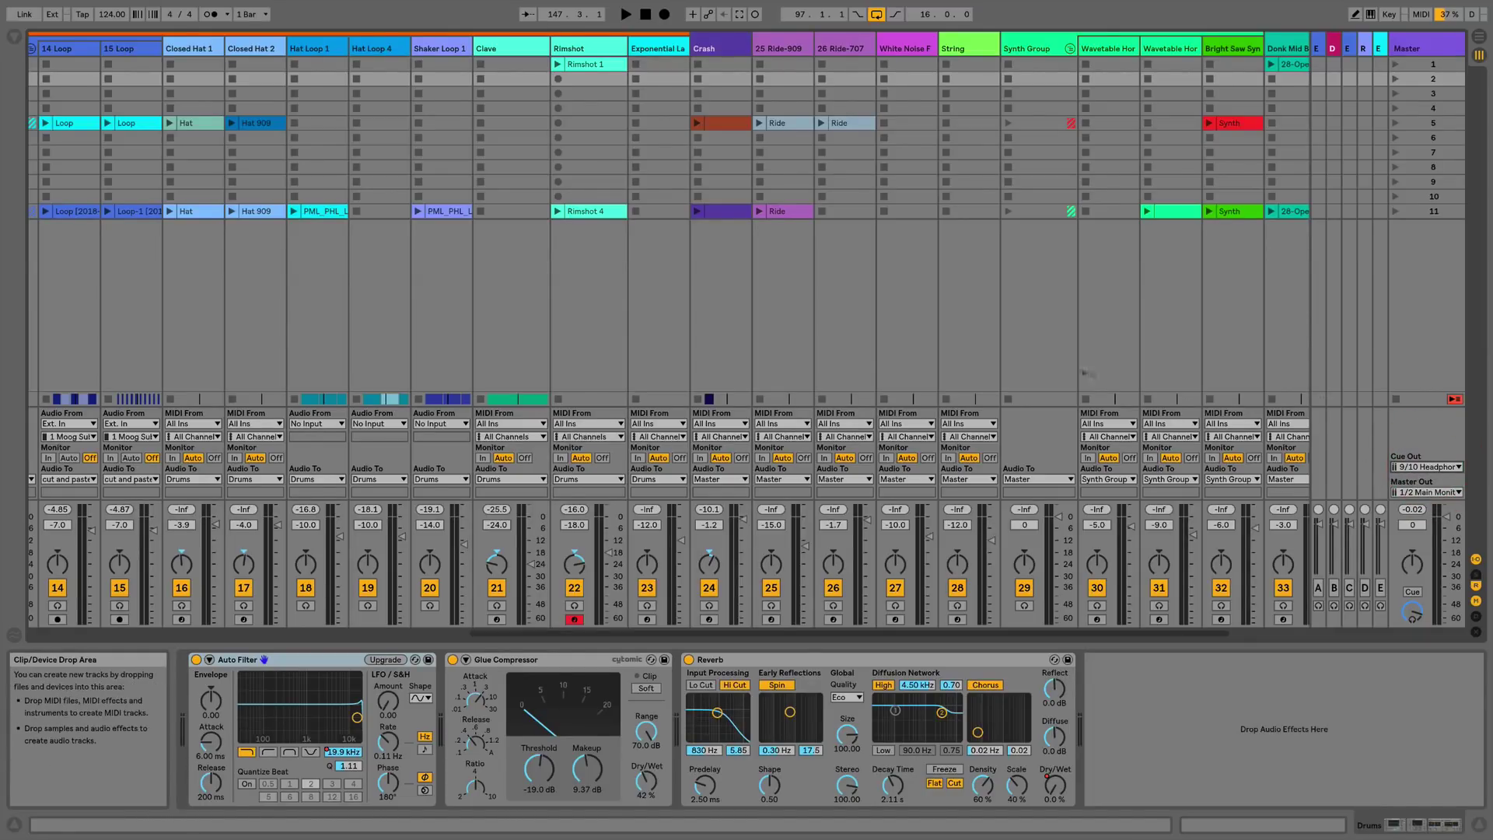
Select the HPF Bassline track and insert a new audio track, 6 Audio, after it with Ctrl+T.
{"action": "scroll", "coordinate": [1038, 361], "scroll_direction": "right", "scroll_amount": 5}
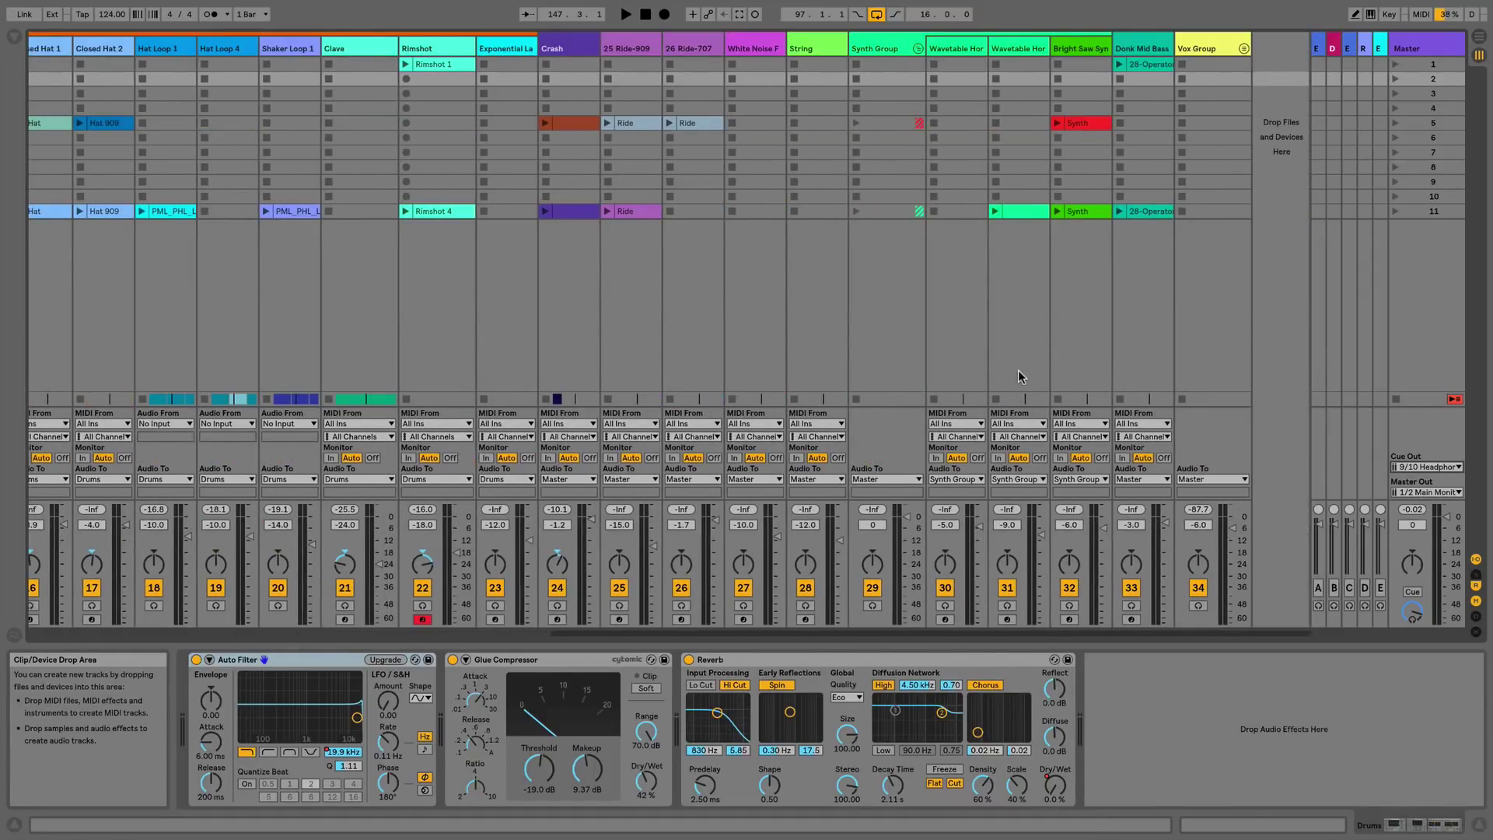
{"action": "scroll", "coordinate": [1015, 370], "scroll_direction": "left", "scroll_amount": 10}
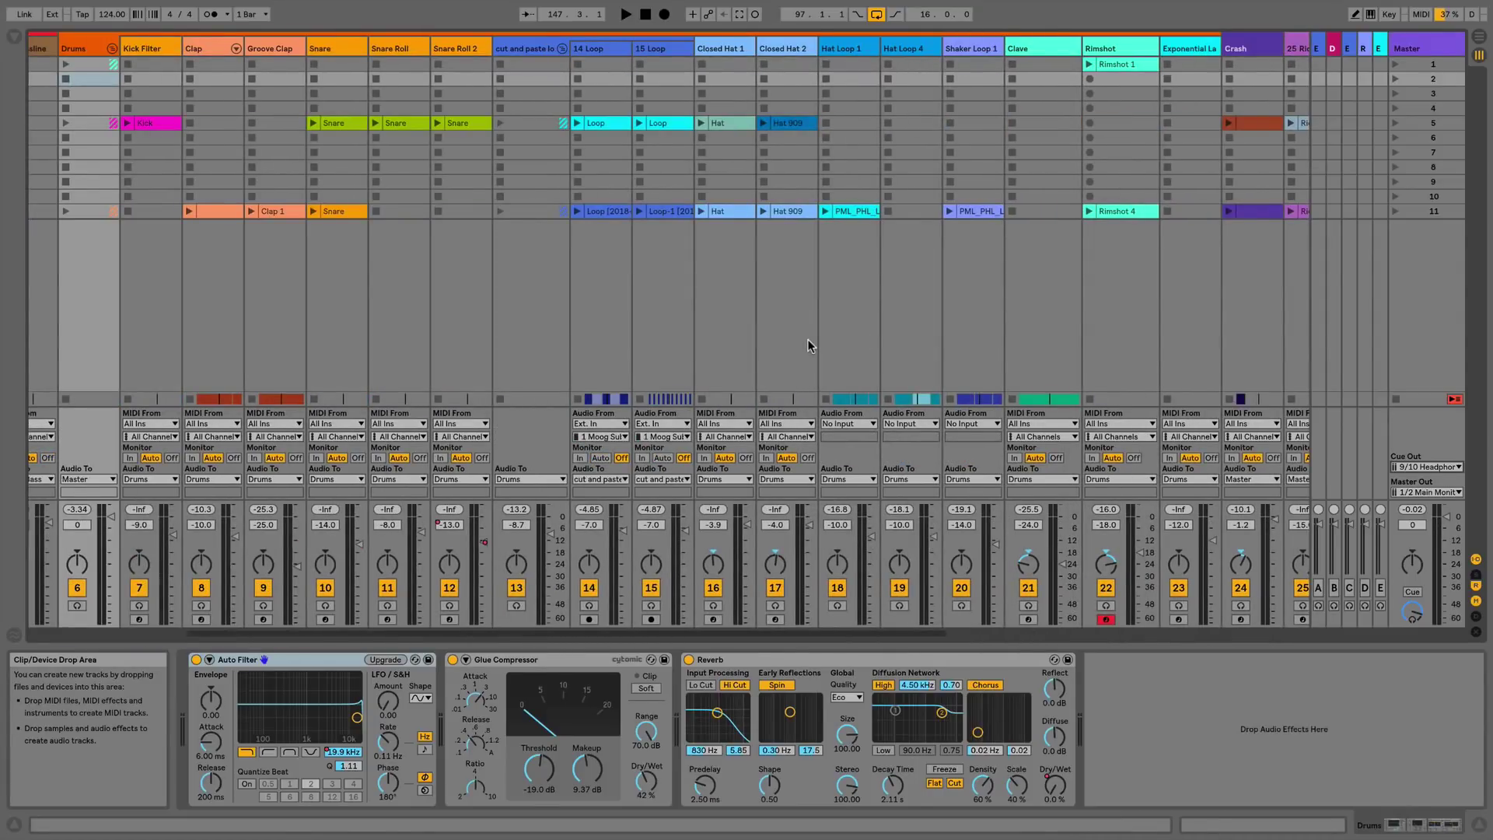
{"action": "scroll", "coordinate": [395, 81], "scroll_direction": "left", "scroll_amount": 4}
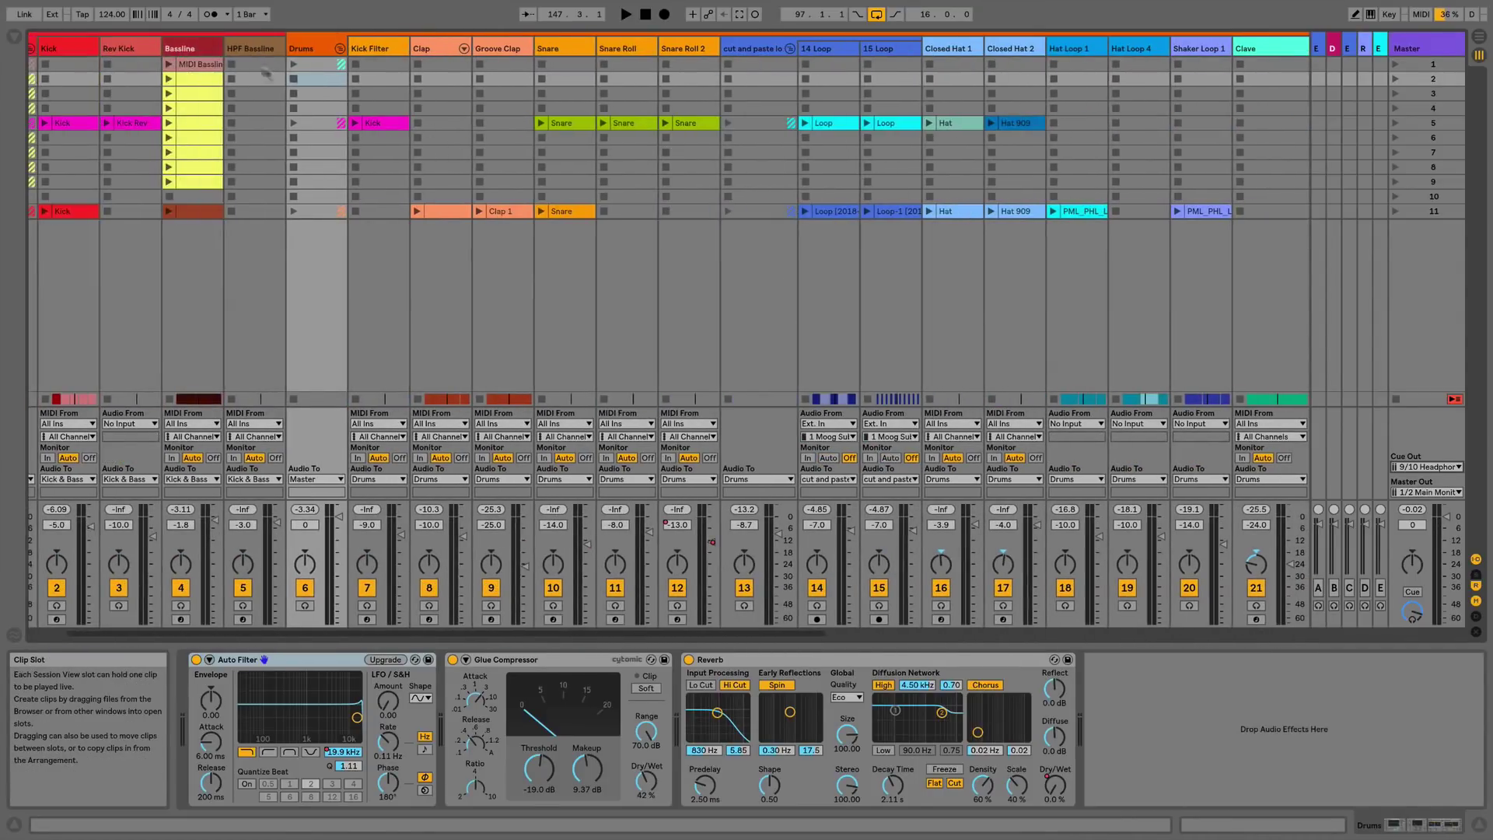
{"action": "left_click", "coordinate": [300, 49]}
{"action": "left_click", "coordinate": [273, 48]}
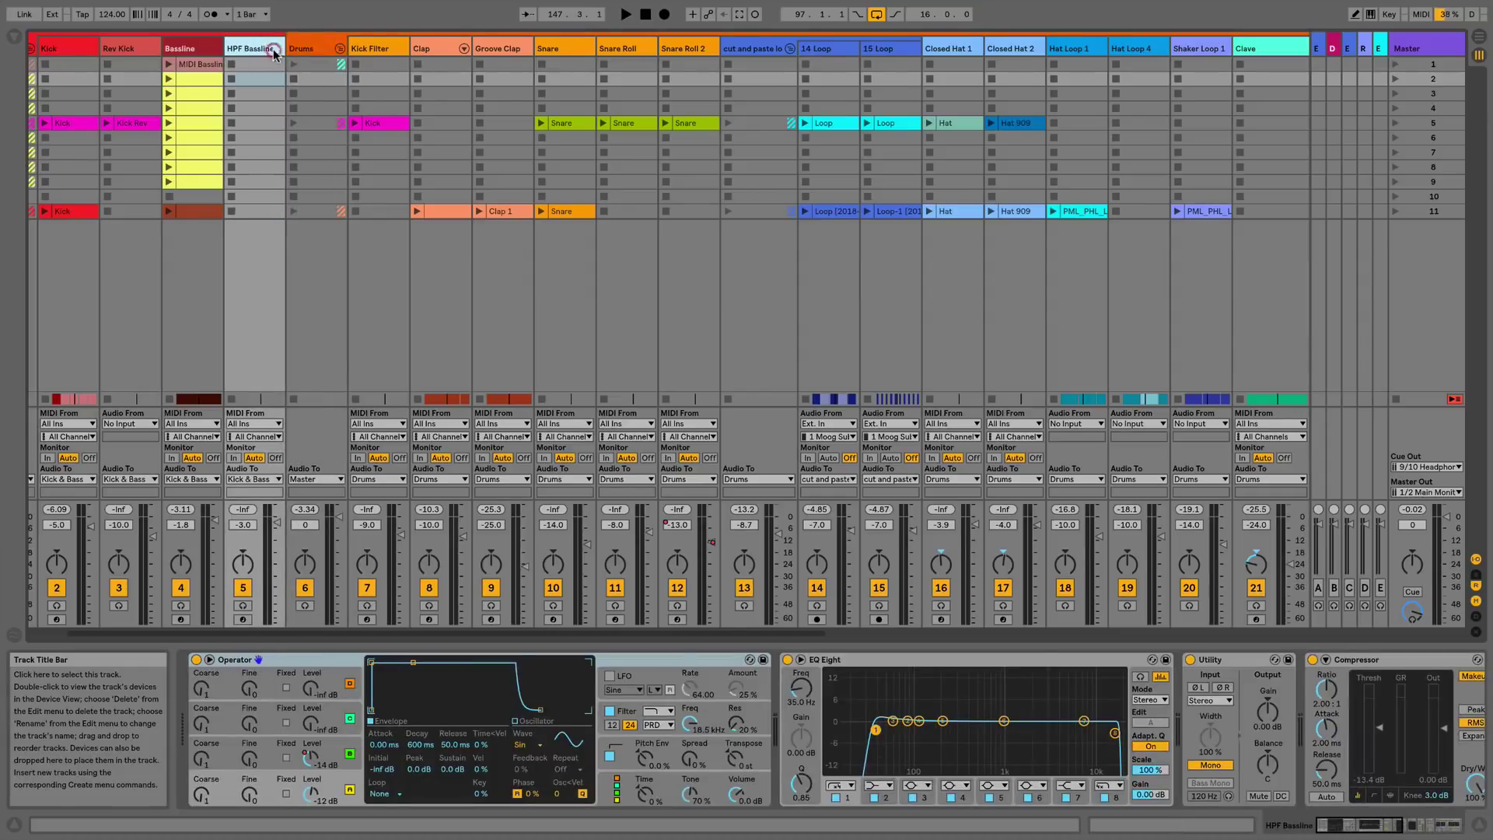
{"action": "key", "text": "ctrl+t"}
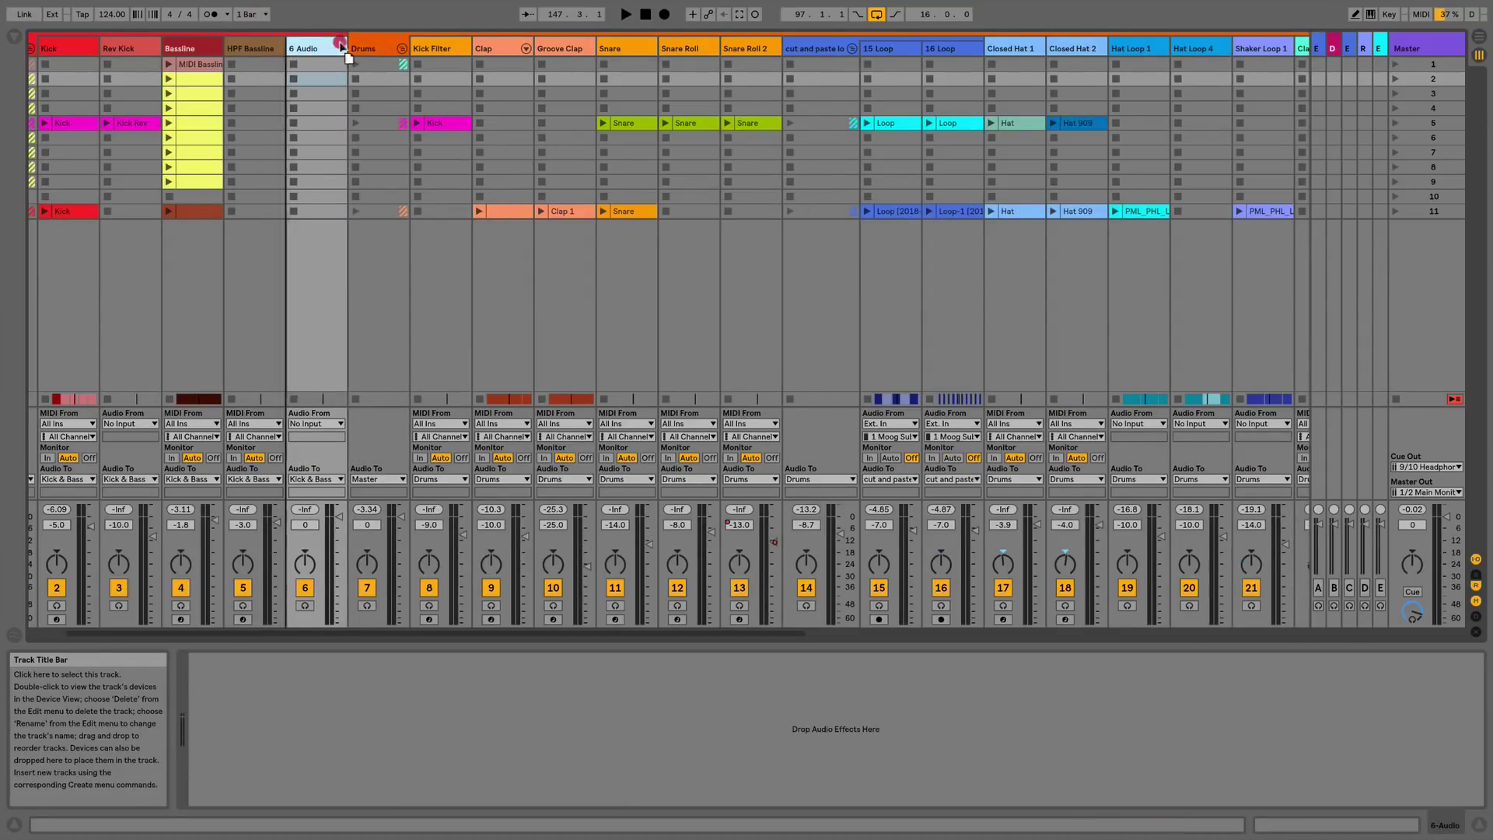
Move 6 Audio out of the Kick & Bass group, set its input to Ext. In channel 1 Moog Sub 37, and arm it.
{"action": "left_click_drag", "start_coordinate": [349, 58], "coordinate": [352, 48]}
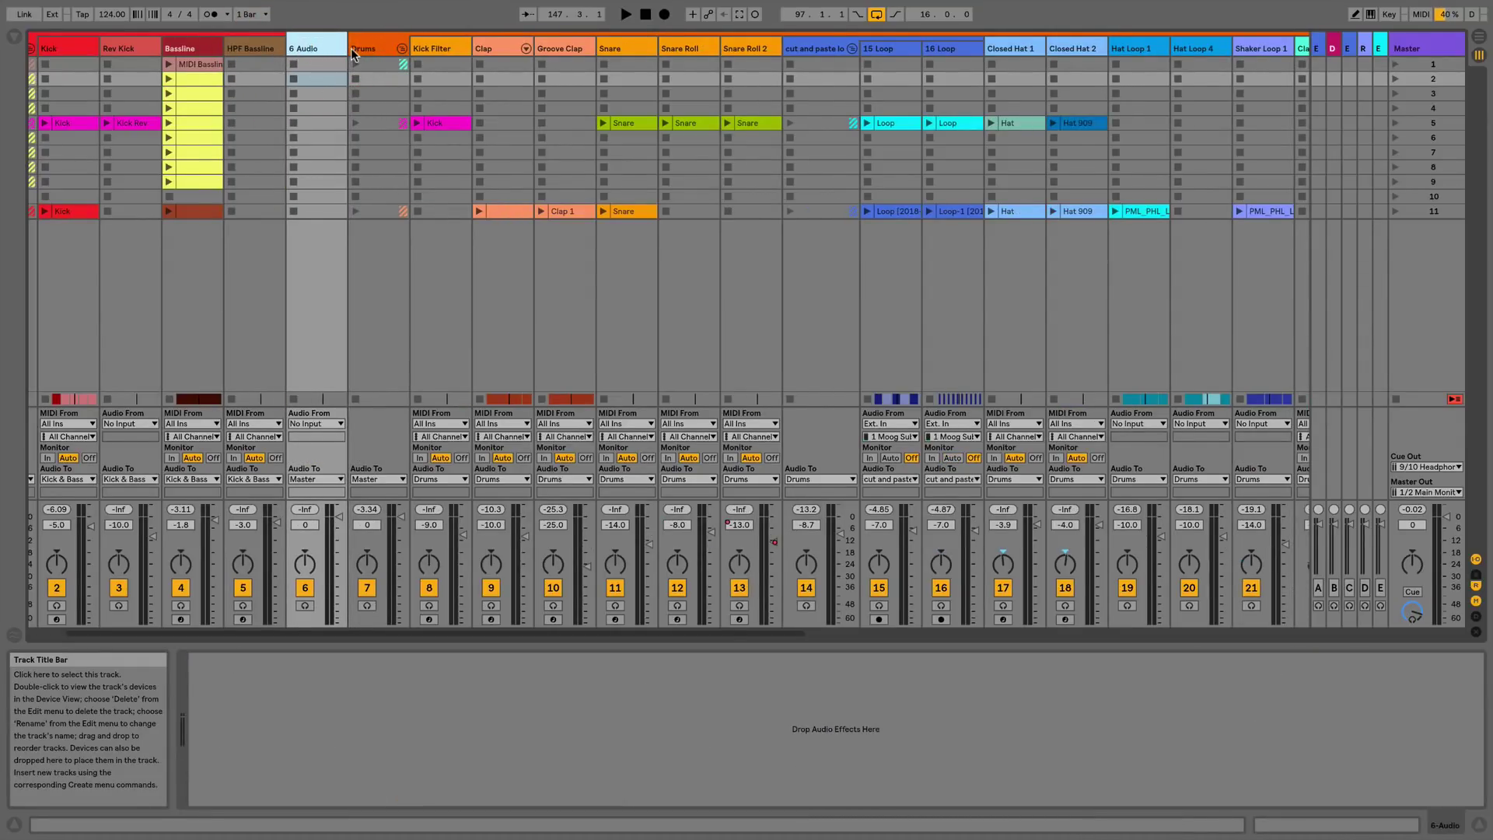
{"action": "left_click", "coordinate": [333, 425]}
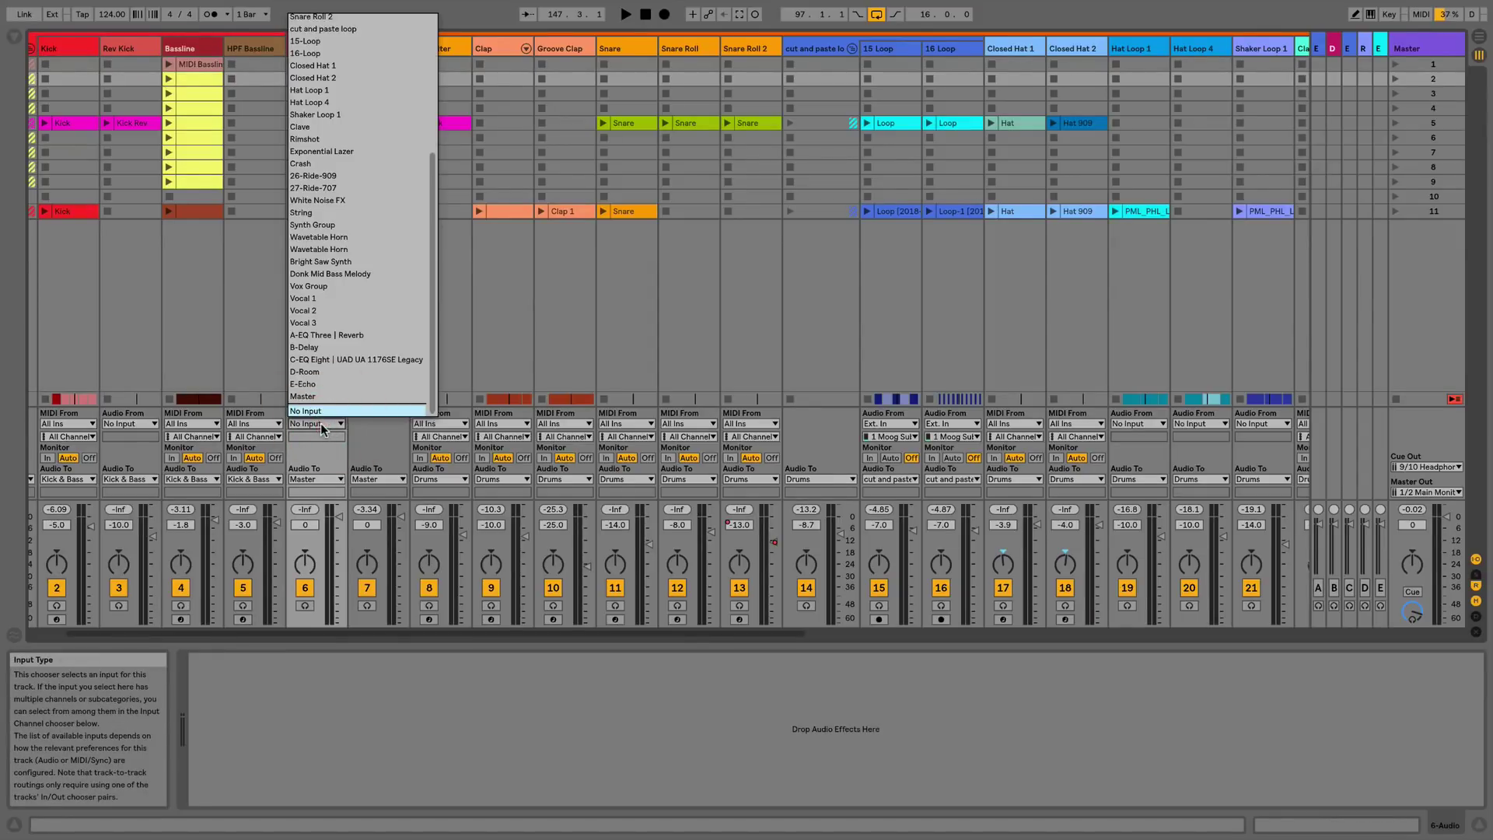
{"action": "left_click", "coordinate": [320, 423]}
{"action": "left_click", "coordinate": [321, 423]}
{"action": "scroll", "coordinate": [334, 243], "scroll_direction": "up", "scroll_amount": 5}
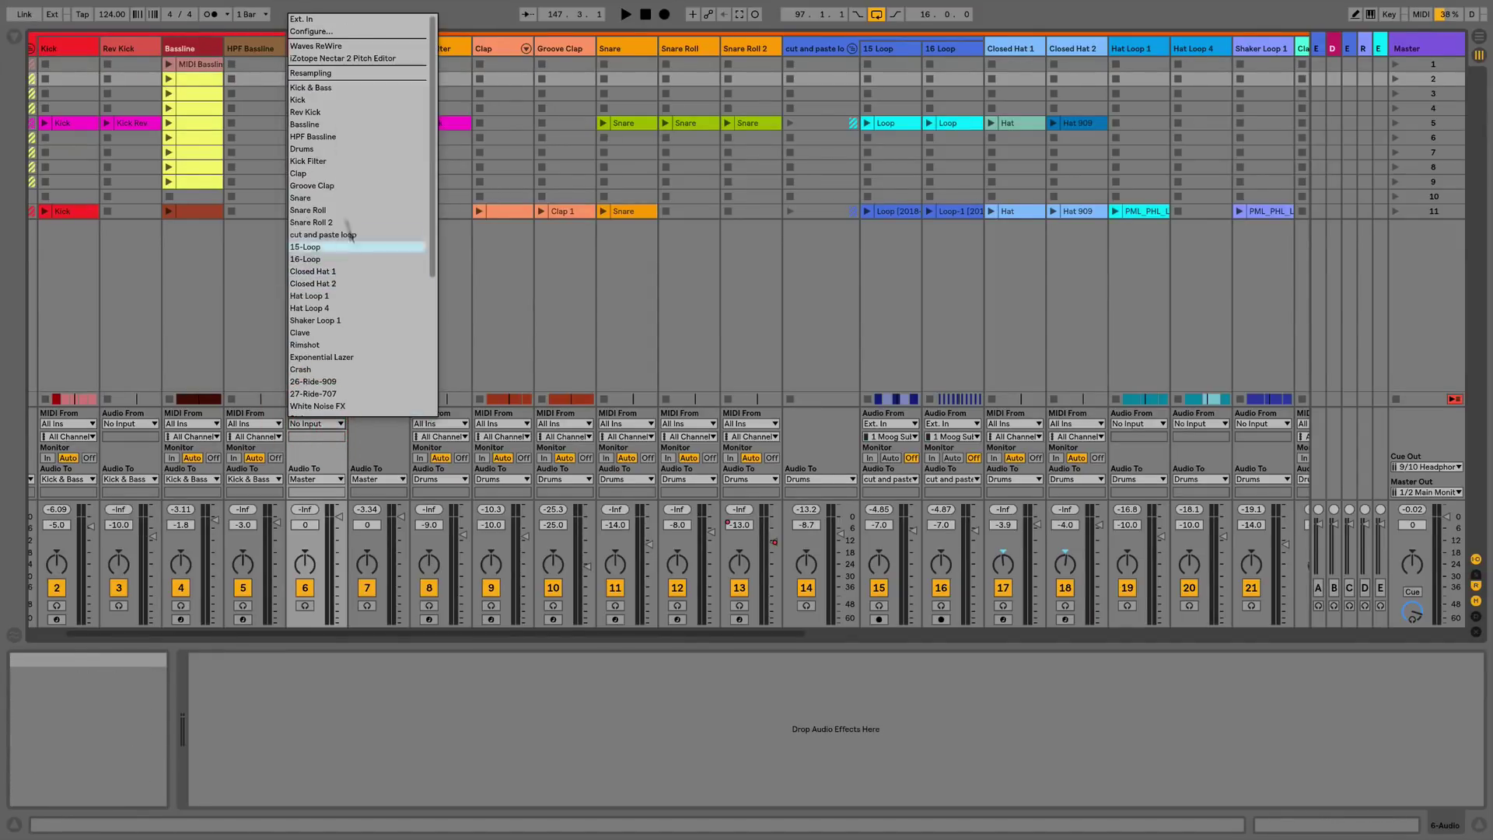
{"action": "left_click", "coordinate": [316, 20]}
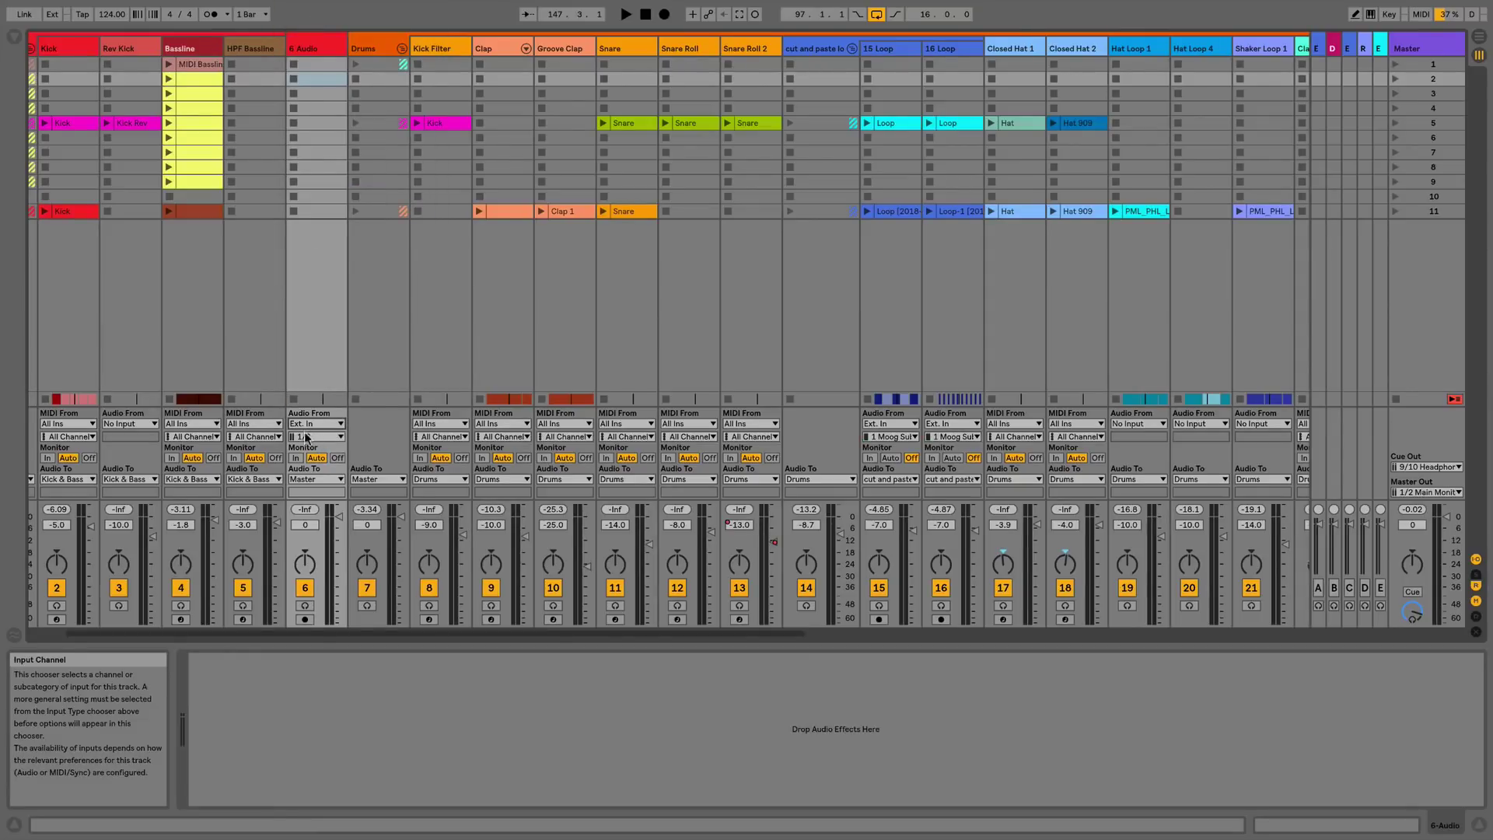
{"action": "left_click", "coordinate": [308, 437]}
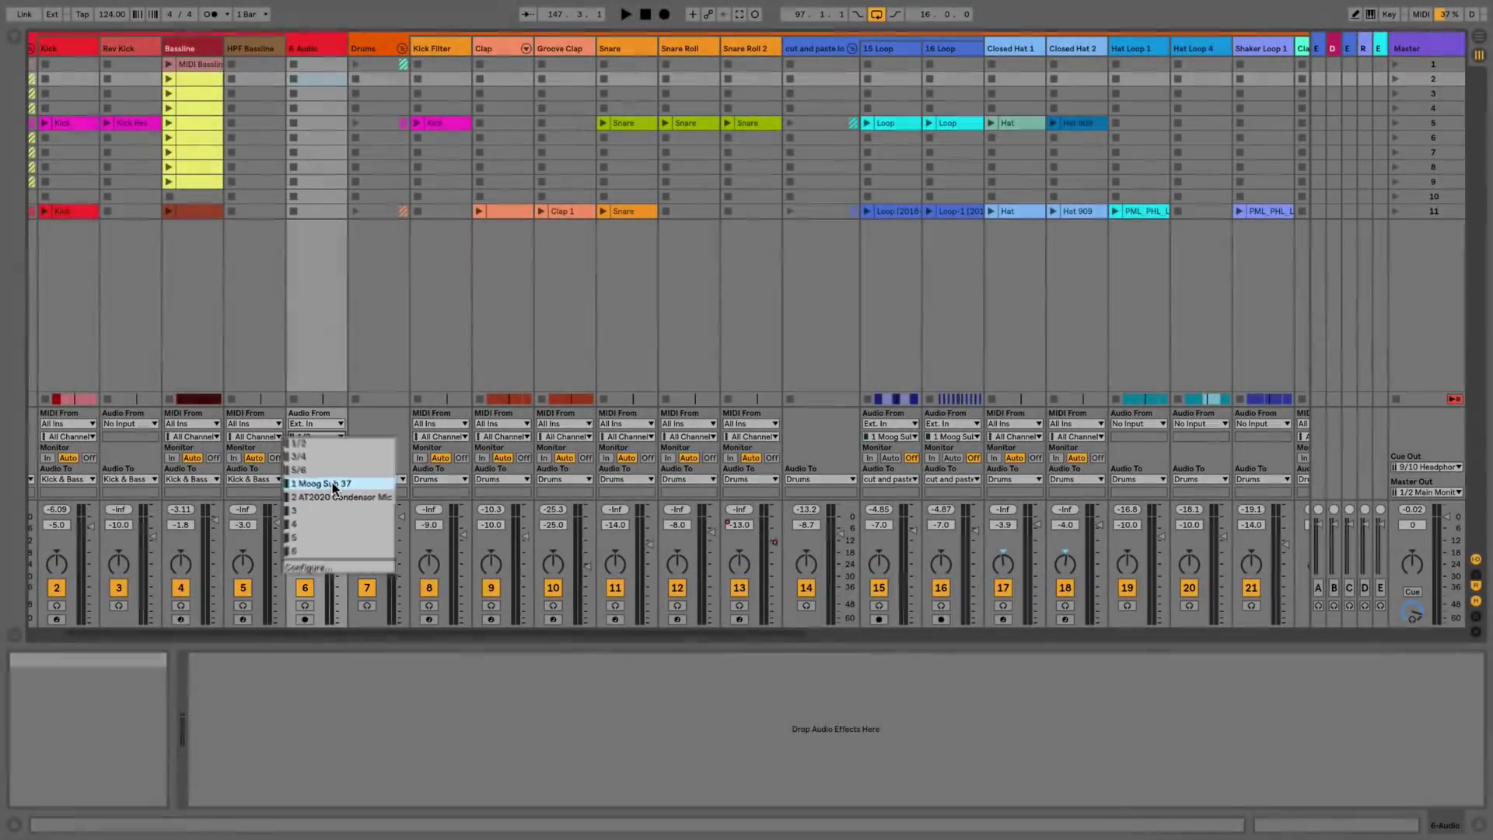
{"action": "left_click", "coordinate": [334, 482]}
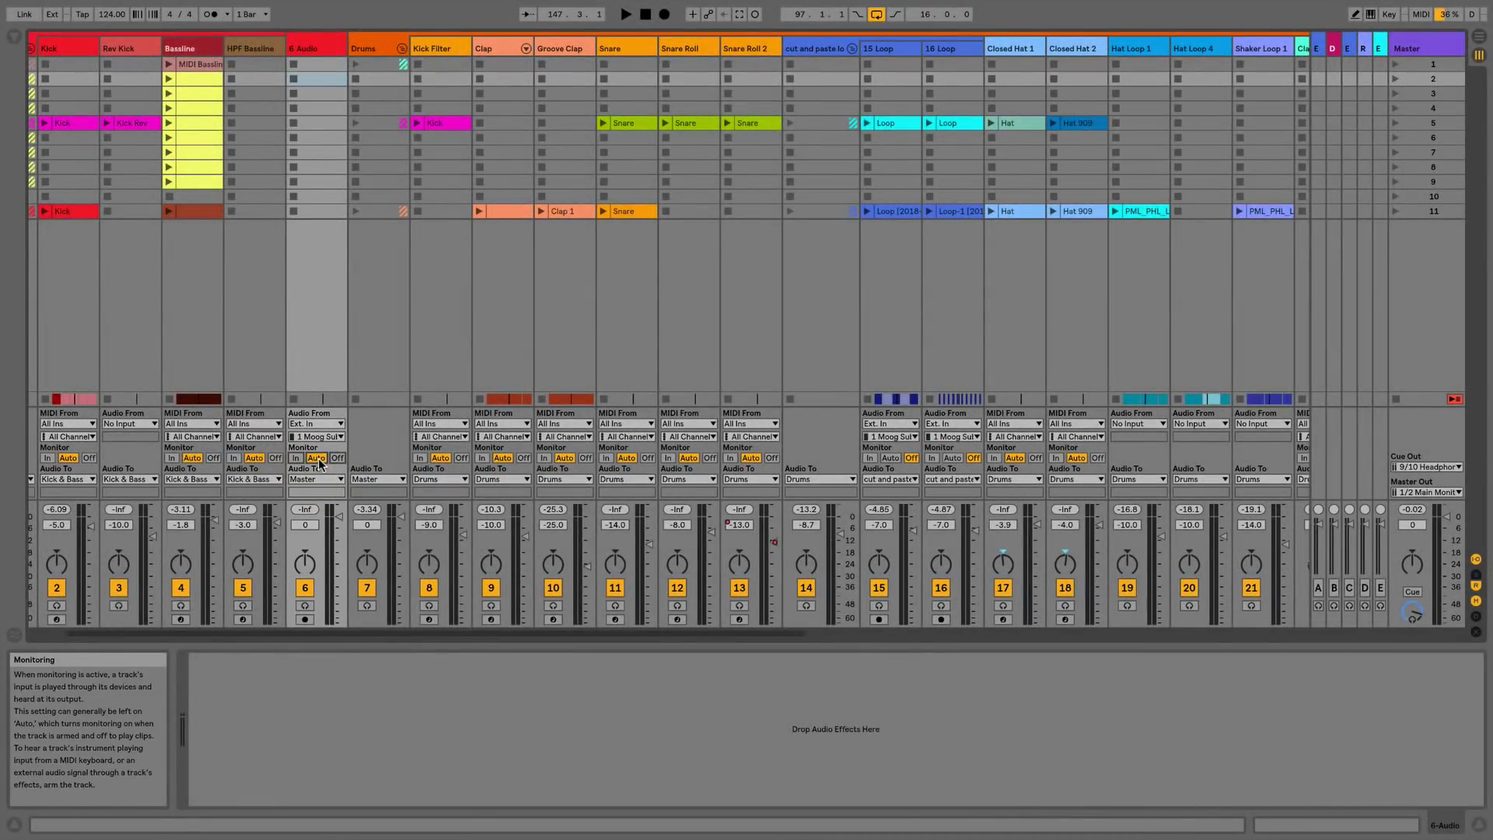
{"action": "left_click", "coordinate": [305, 619]}
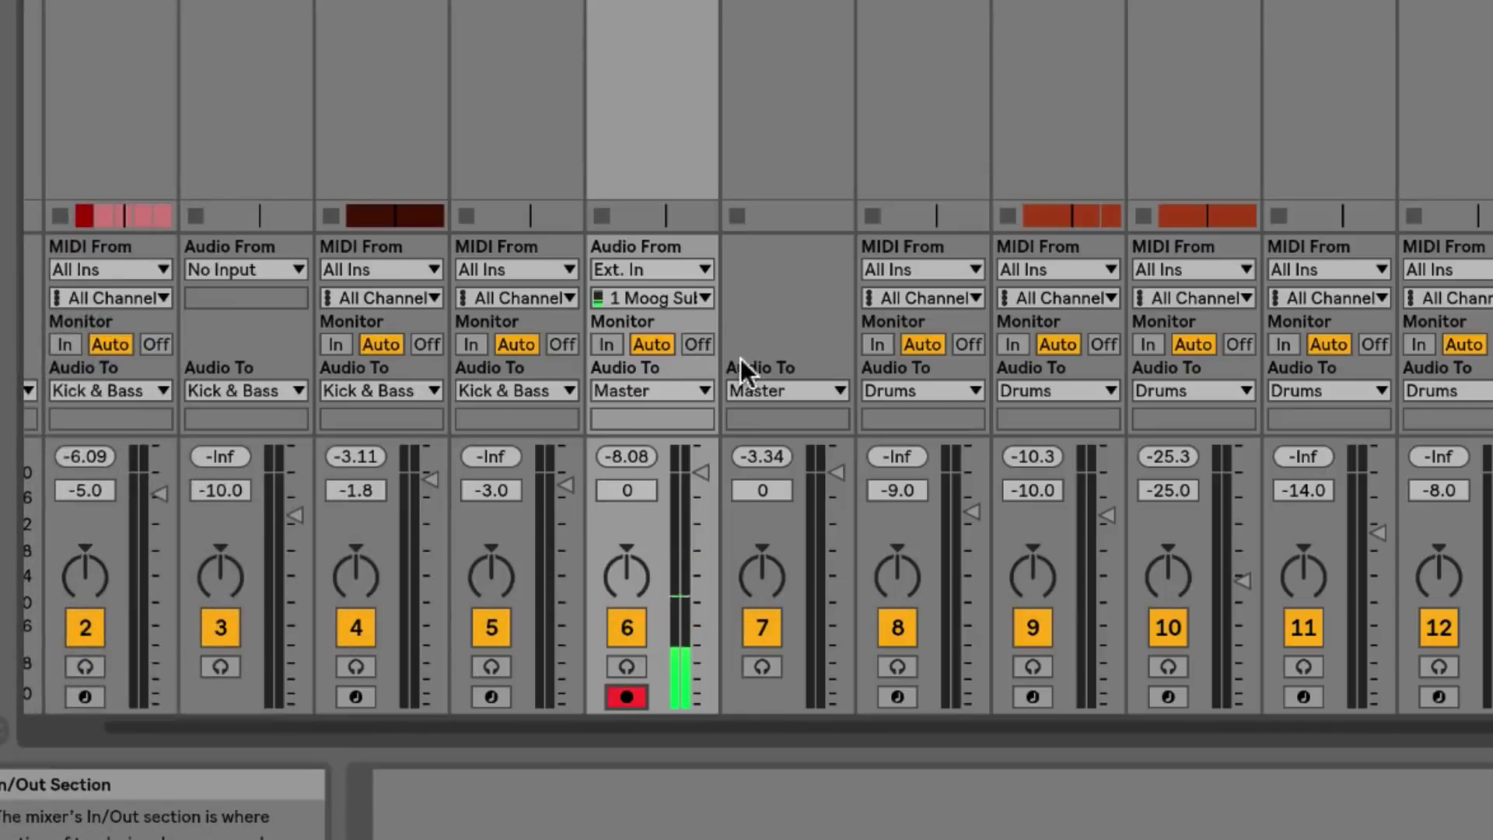
Route the Drums track's output to Ext. Out channel 3 Moog input (filter).
{"action": "left_click", "coordinate": [769, 390]}
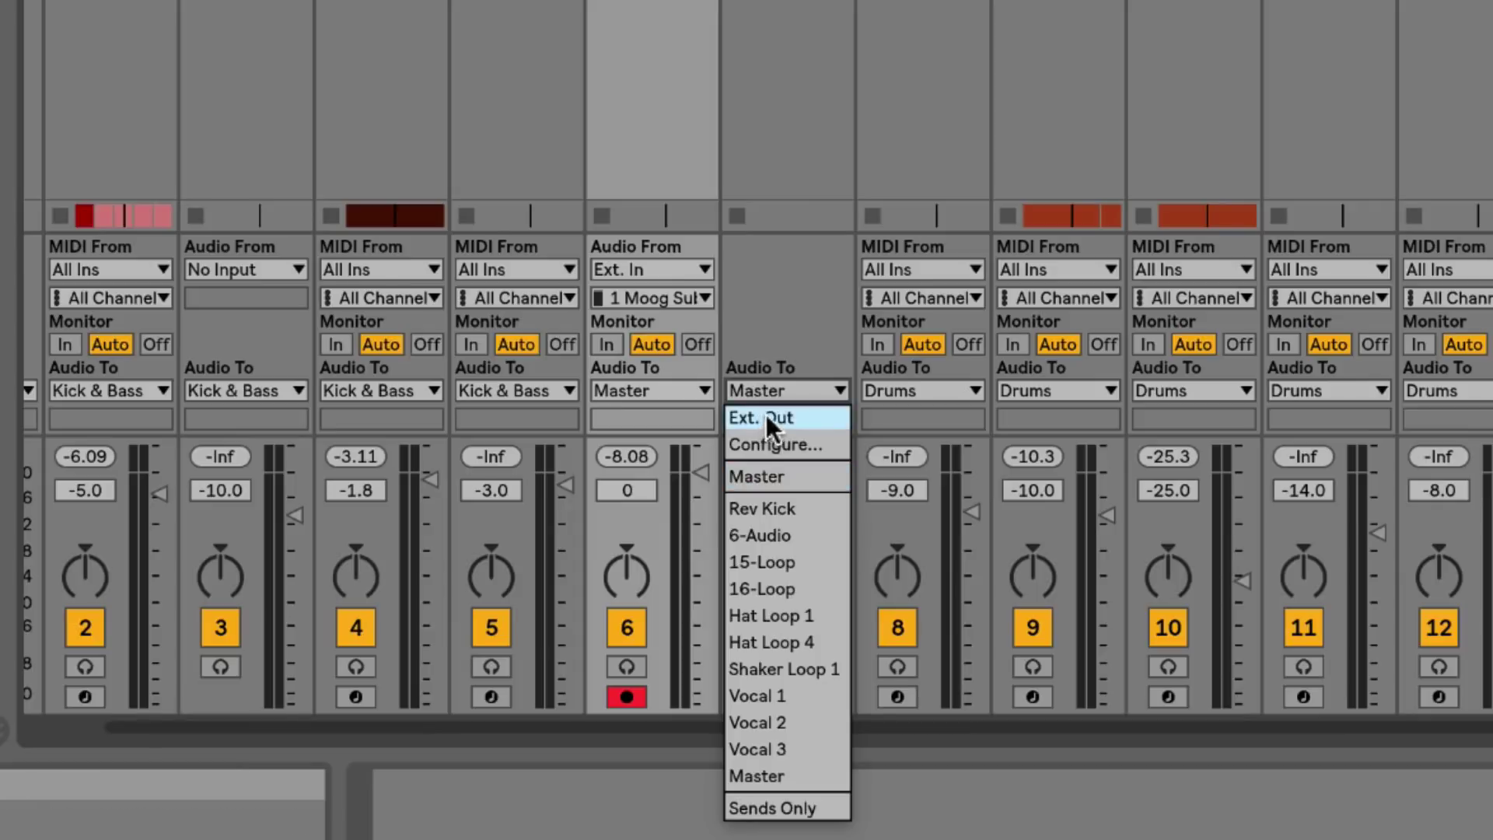
{"action": "left_click", "coordinate": [769, 417]}
{"action": "left_click", "coordinate": [783, 419]}
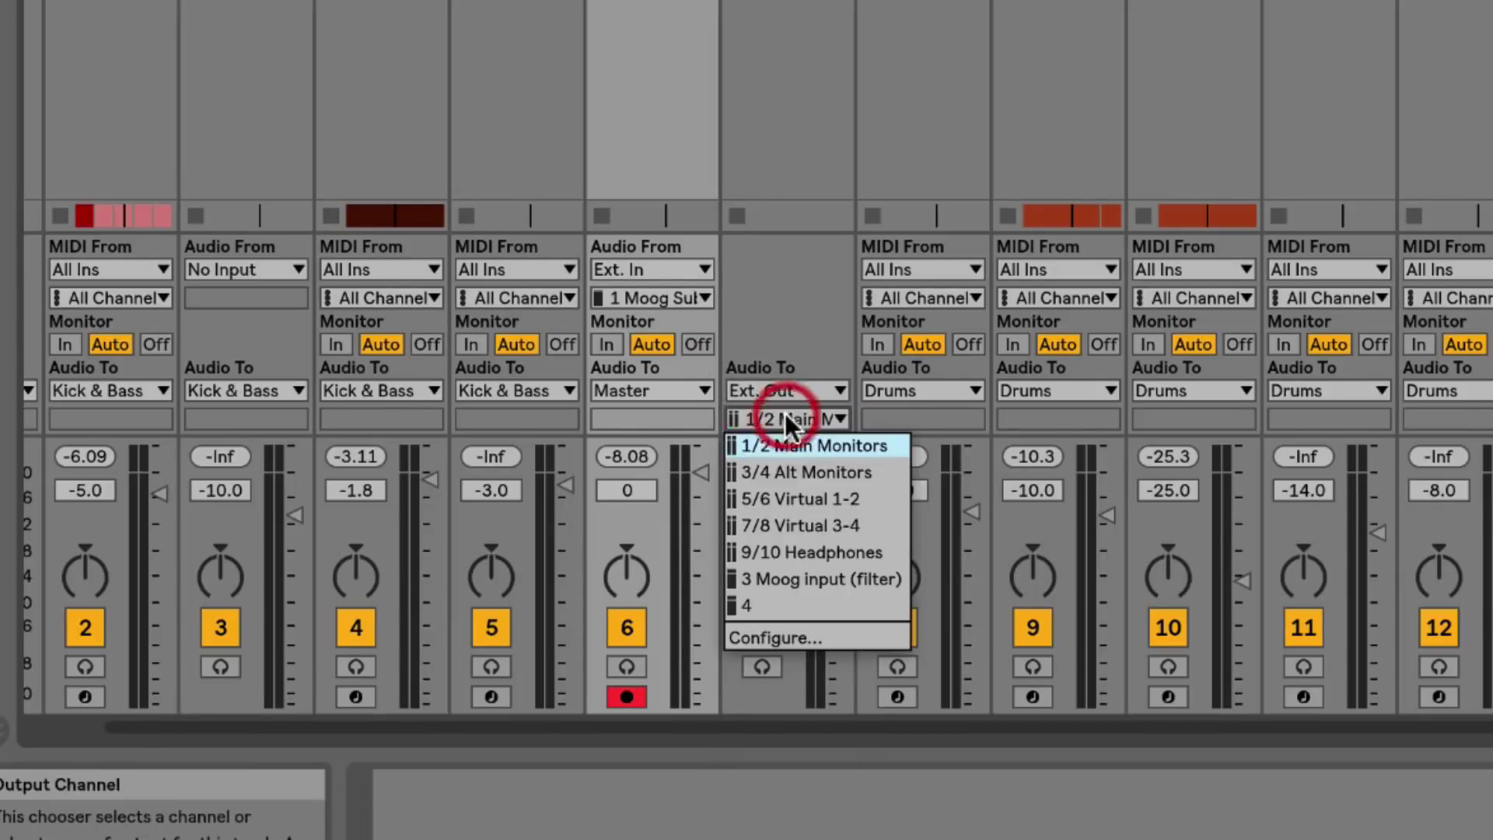
{"action": "left_click", "coordinate": [782, 579]}
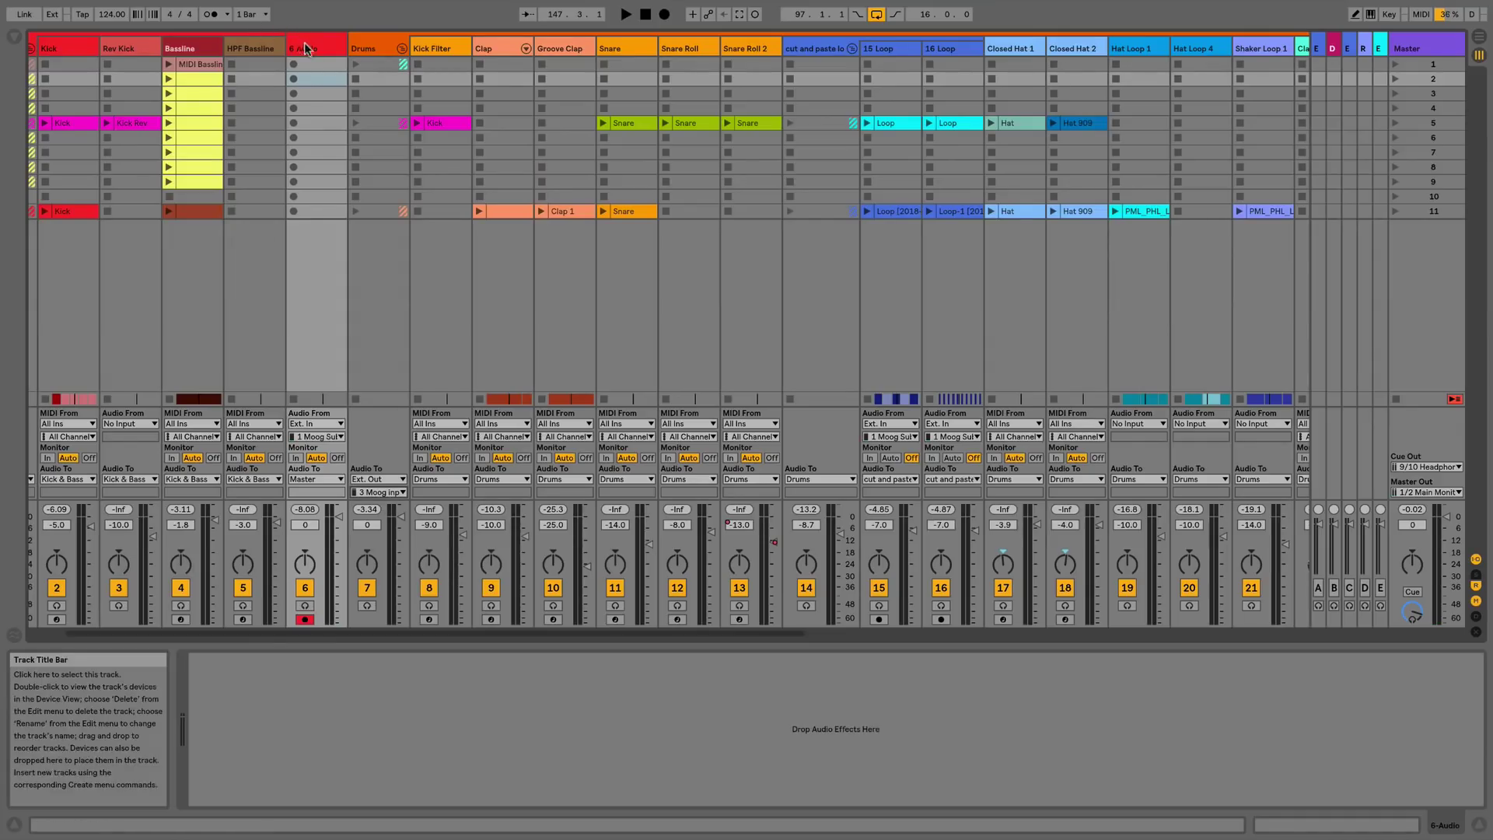
Rename track 6 to Moog and reopen the Drums track's output destinations.
{"action": "left_click", "coordinate": [319, 48]}
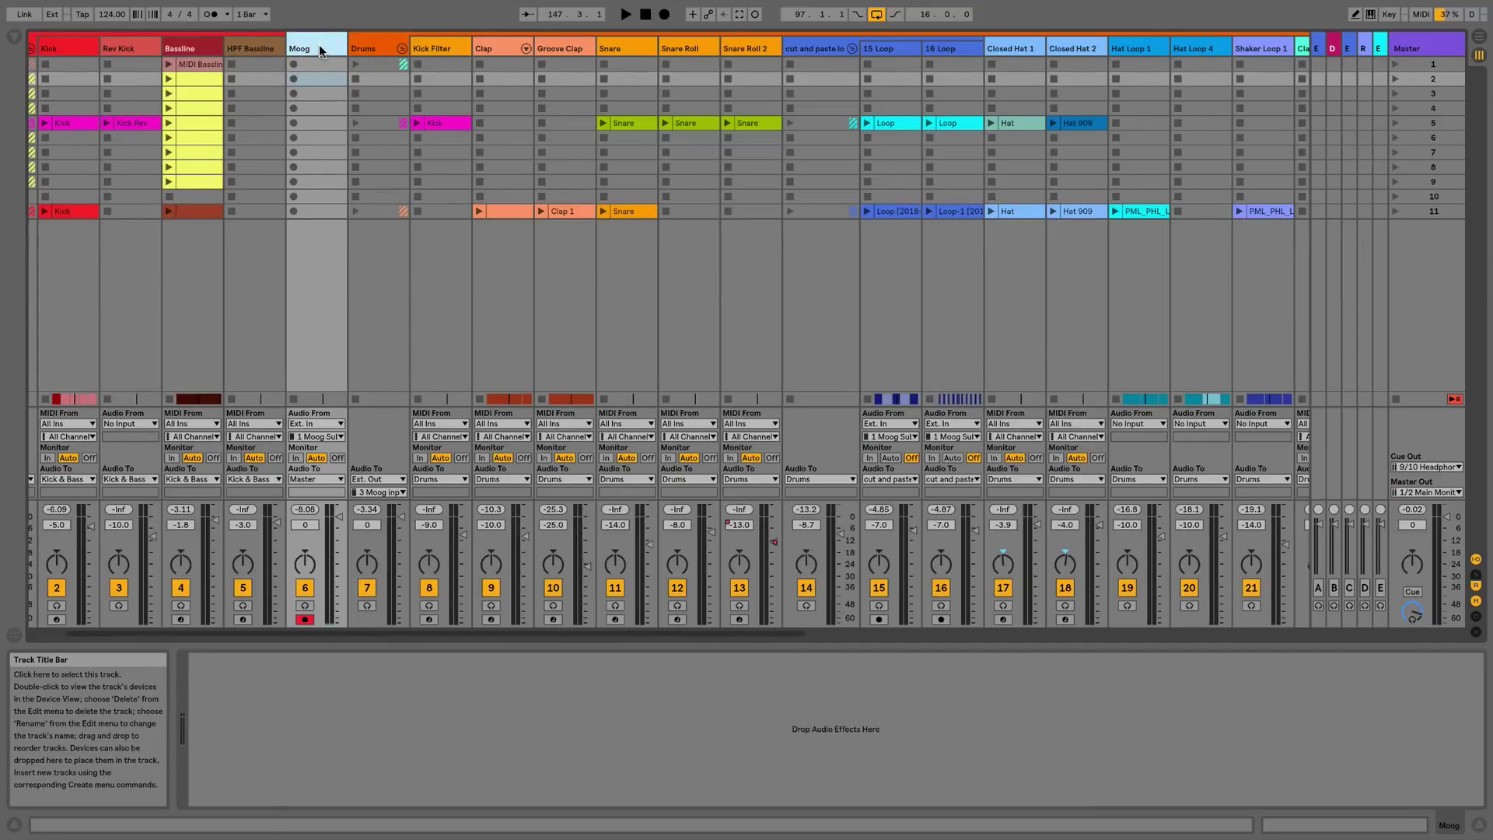
{"action": "left_click", "coordinate": [377, 491]}
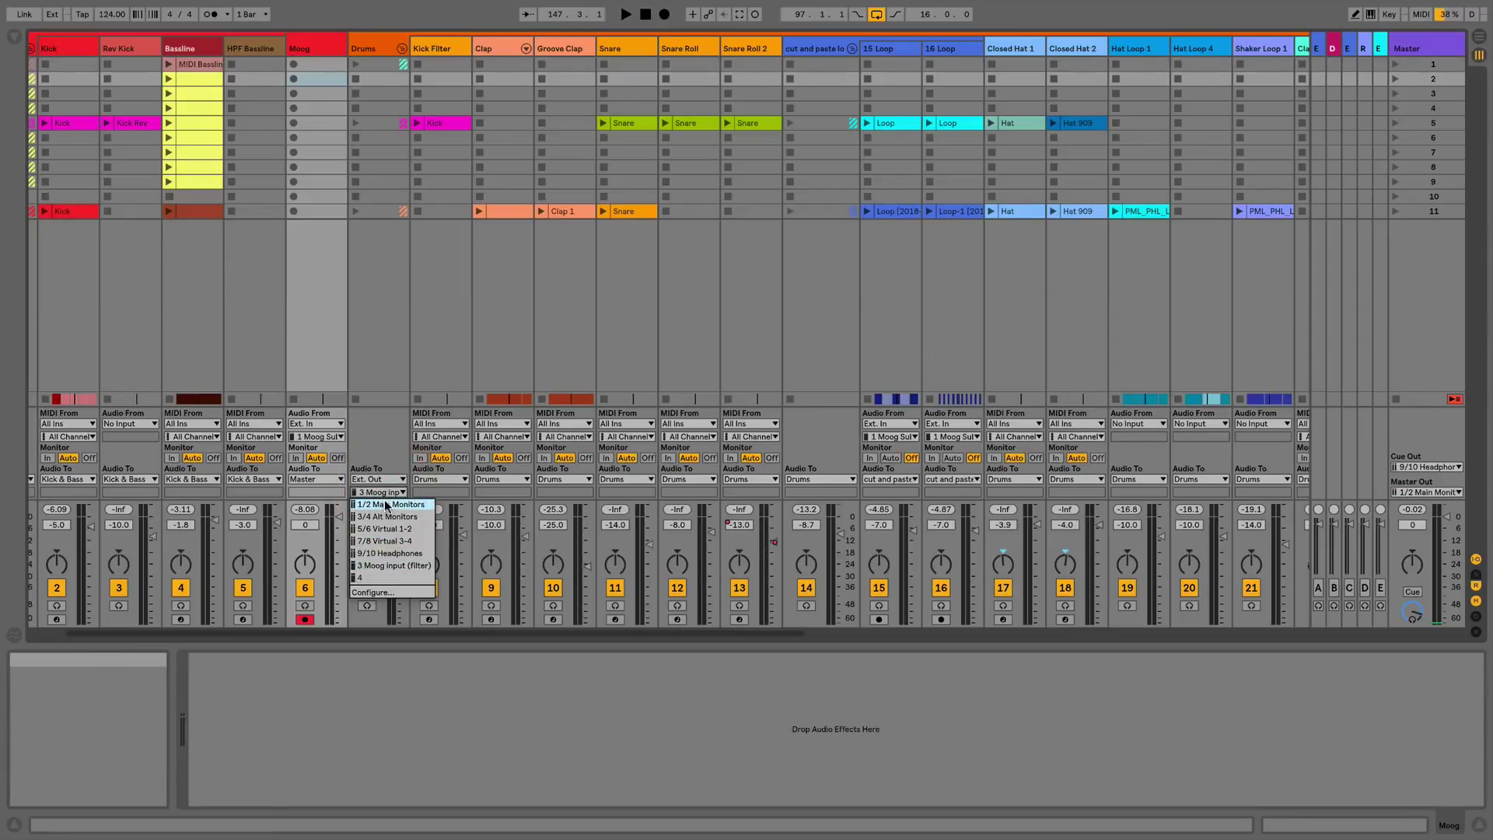
{"action": "left_click", "coordinate": [373, 450]}
{"action": "left_click", "coordinate": [376, 479]}
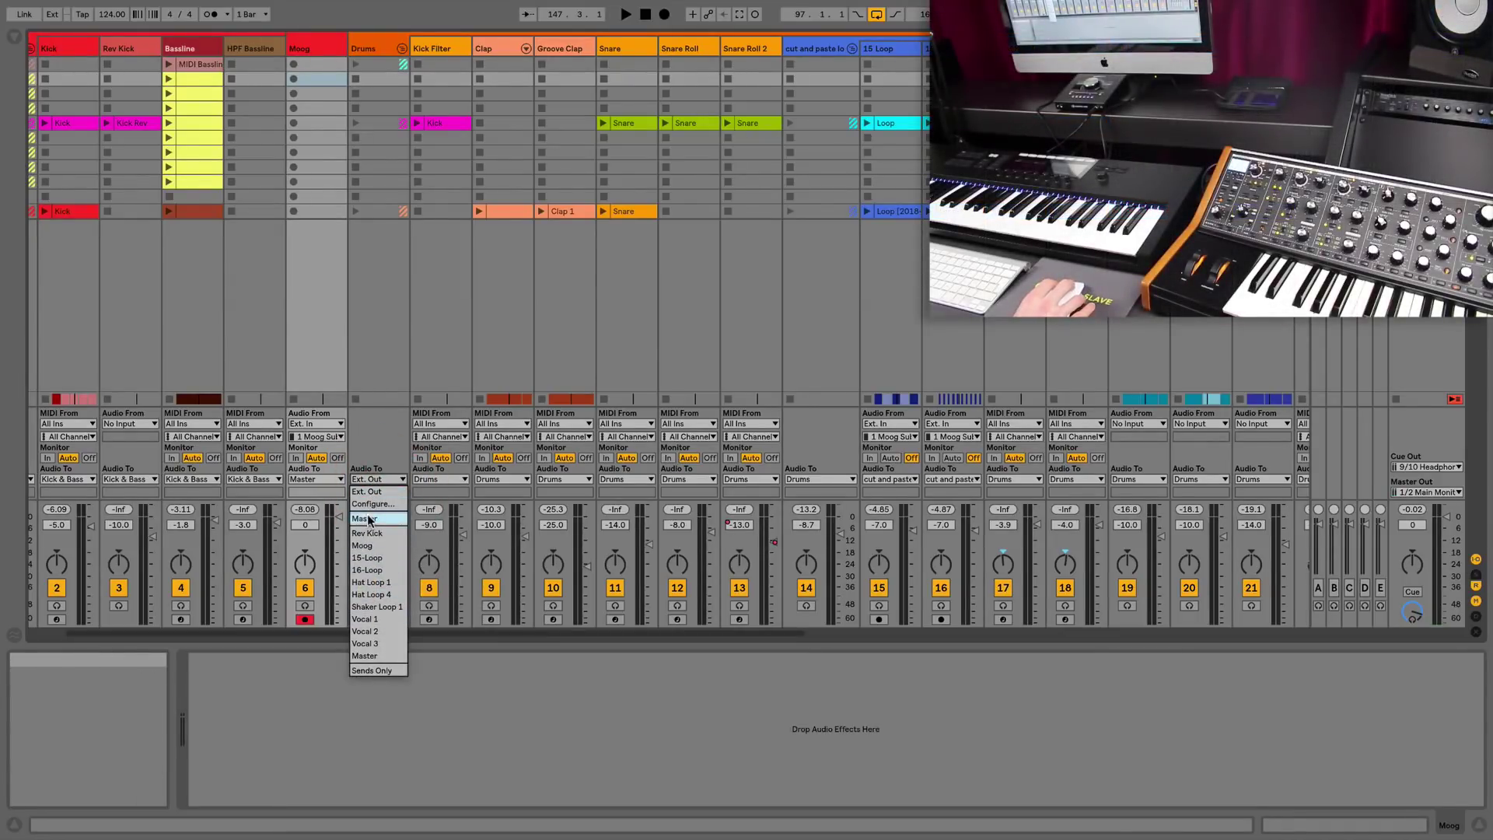
Send the Drums track back to Master and record the Moog 1 clip on the Moog track.
{"action": "left_click", "coordinate": [368, 519]}
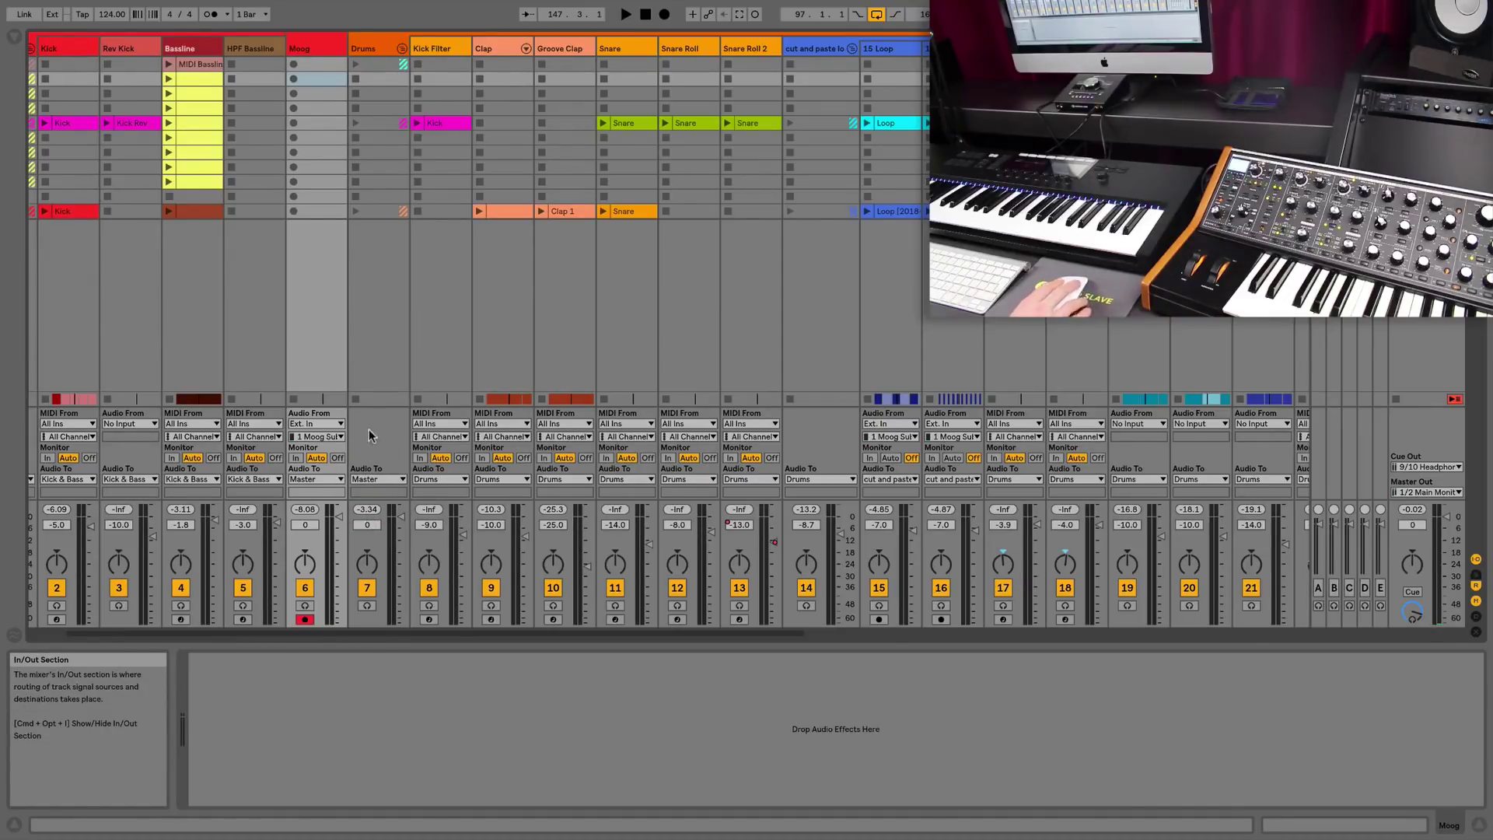
{"action": "scroll", "coordinate": [287, 123], "scroll_direction": "left", "scroll_amount": 2}
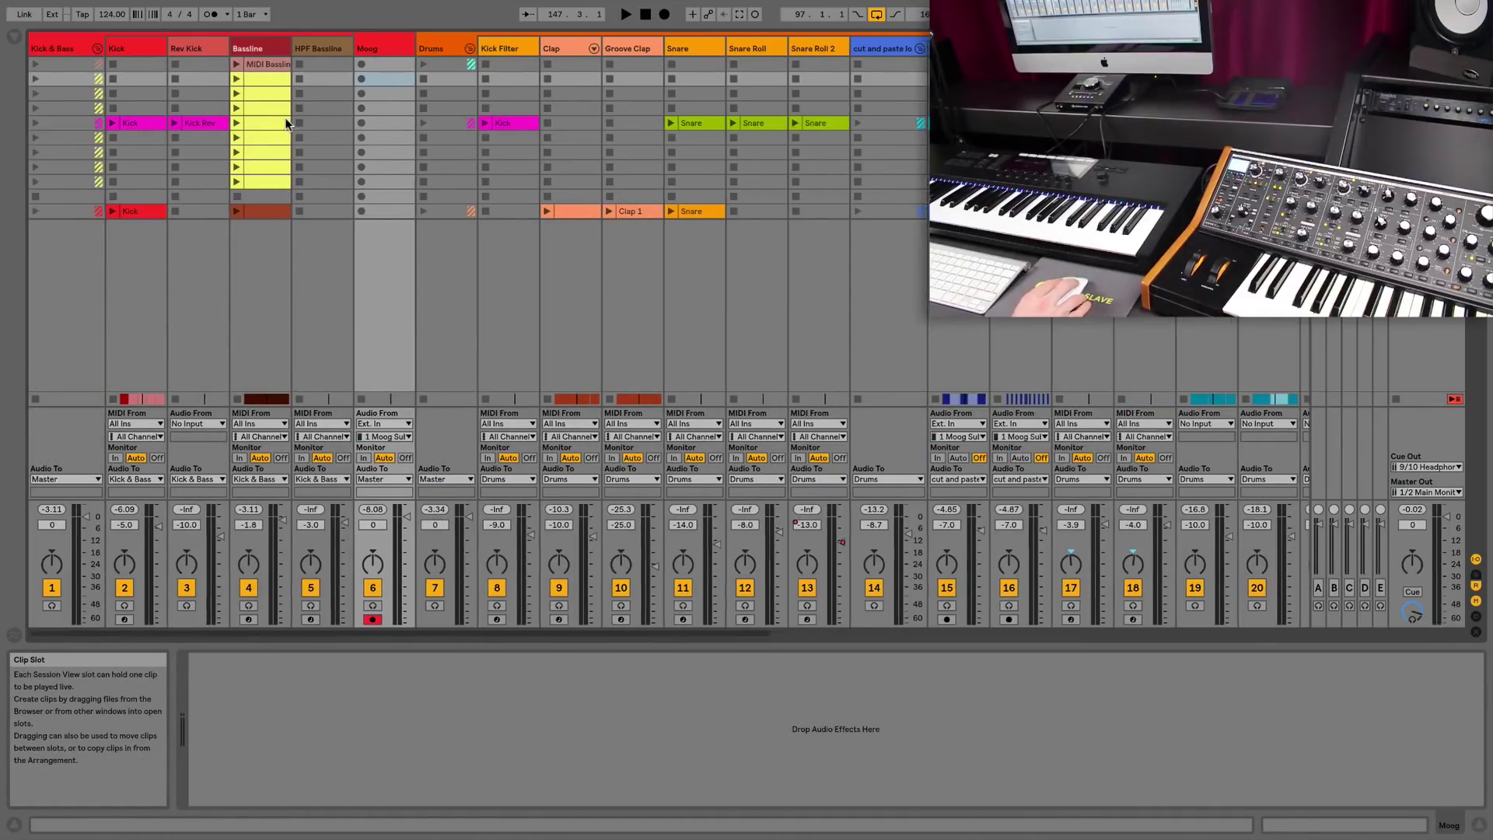
{"action": "left_click", "coordinate": [362, 94]}
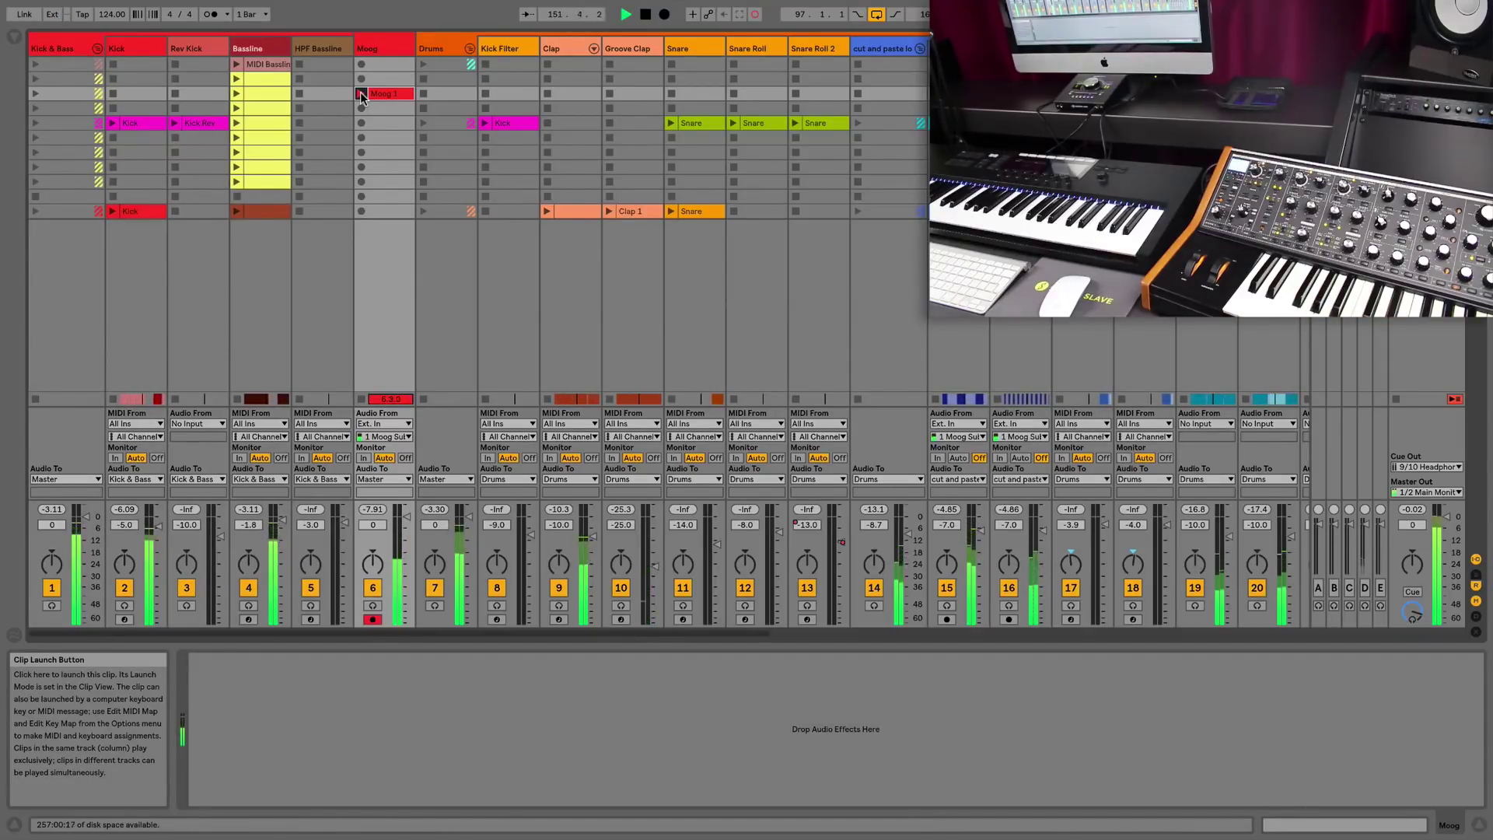
{"action": "left_click", "coordinate": [361, 94]}
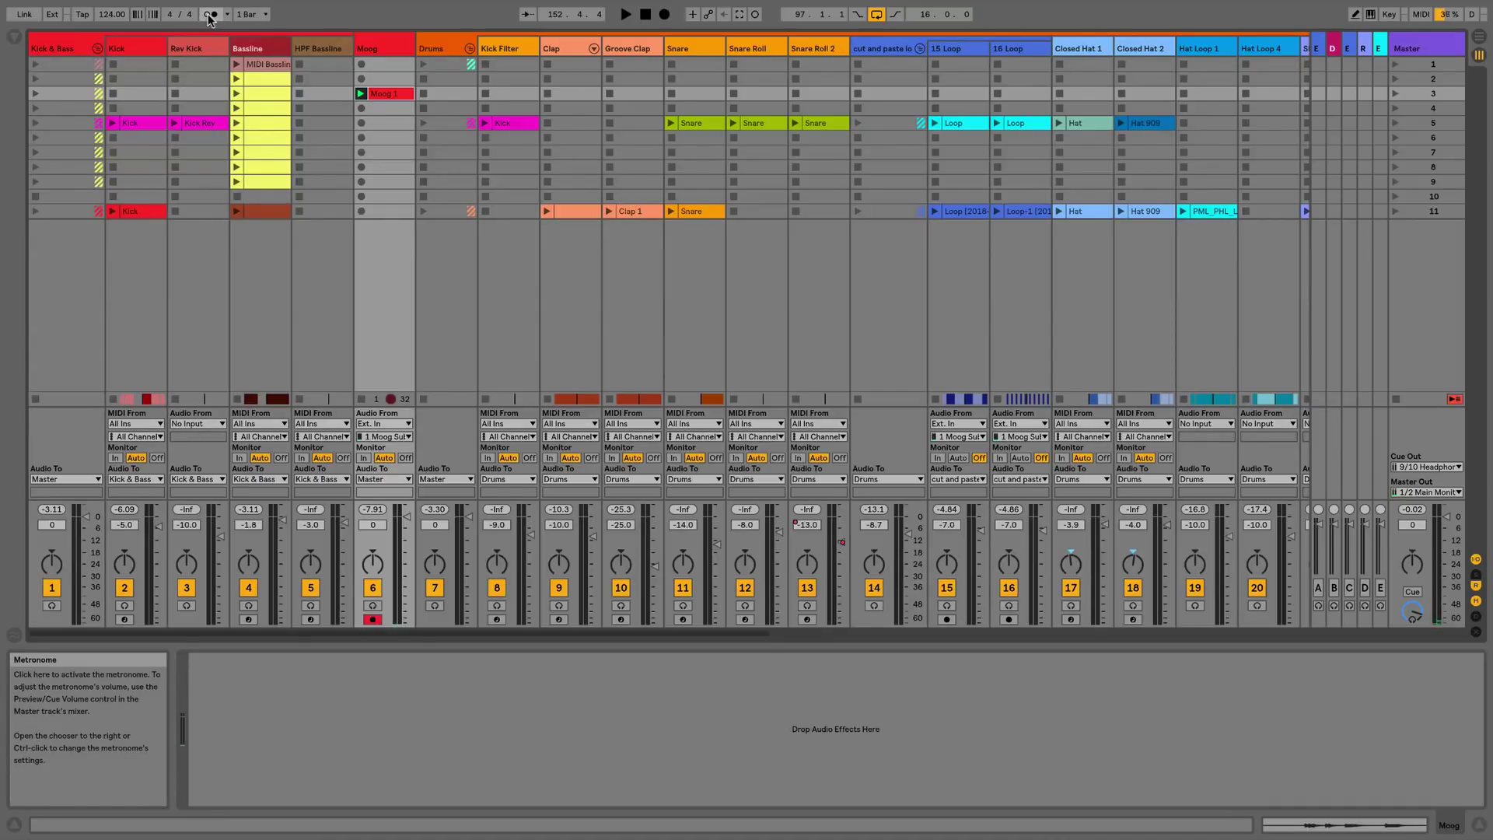
Switch to Solo mode, solo the Moog track, start playback, and route Cue Out to 1/2 Main Monitors.
{"action": "left_click", "coordinate": [1413, 592]}
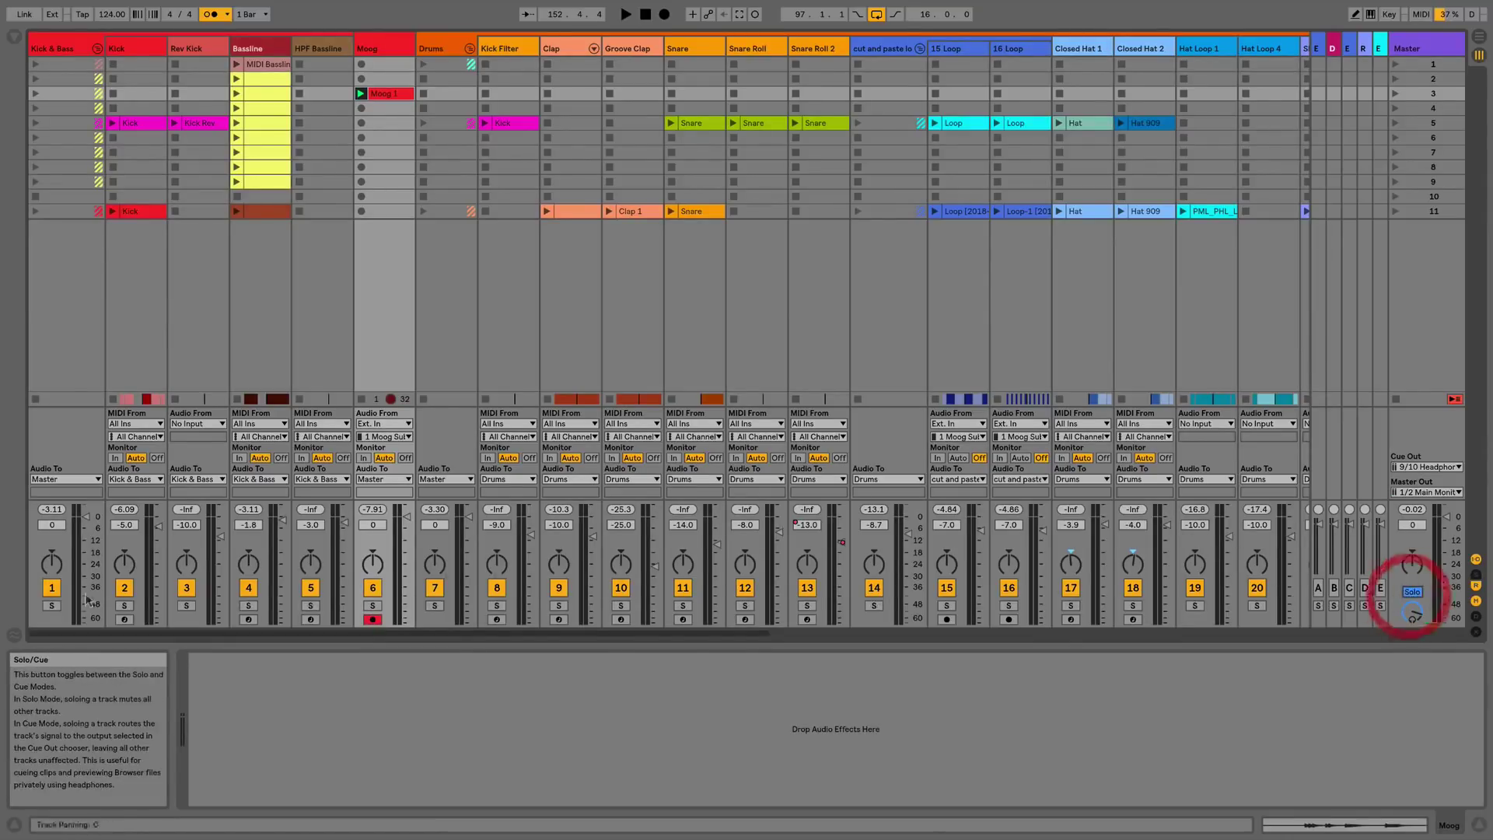
{"action": "left_click", "coordinate": [373, 606]}
{"action": "key", "text": "space"}
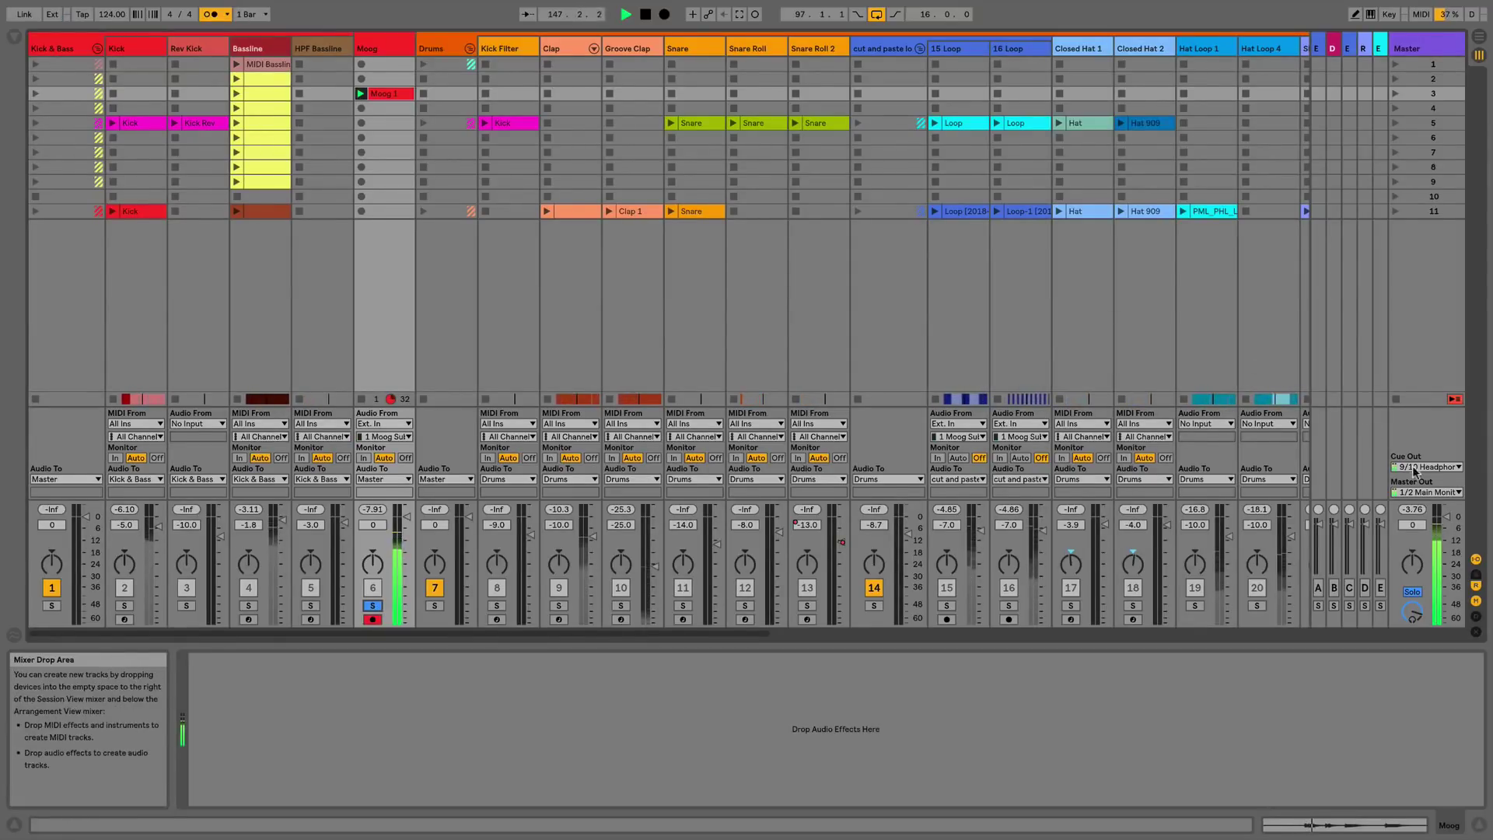
{"action": "left_click", "coordinate": [1446, 469]}
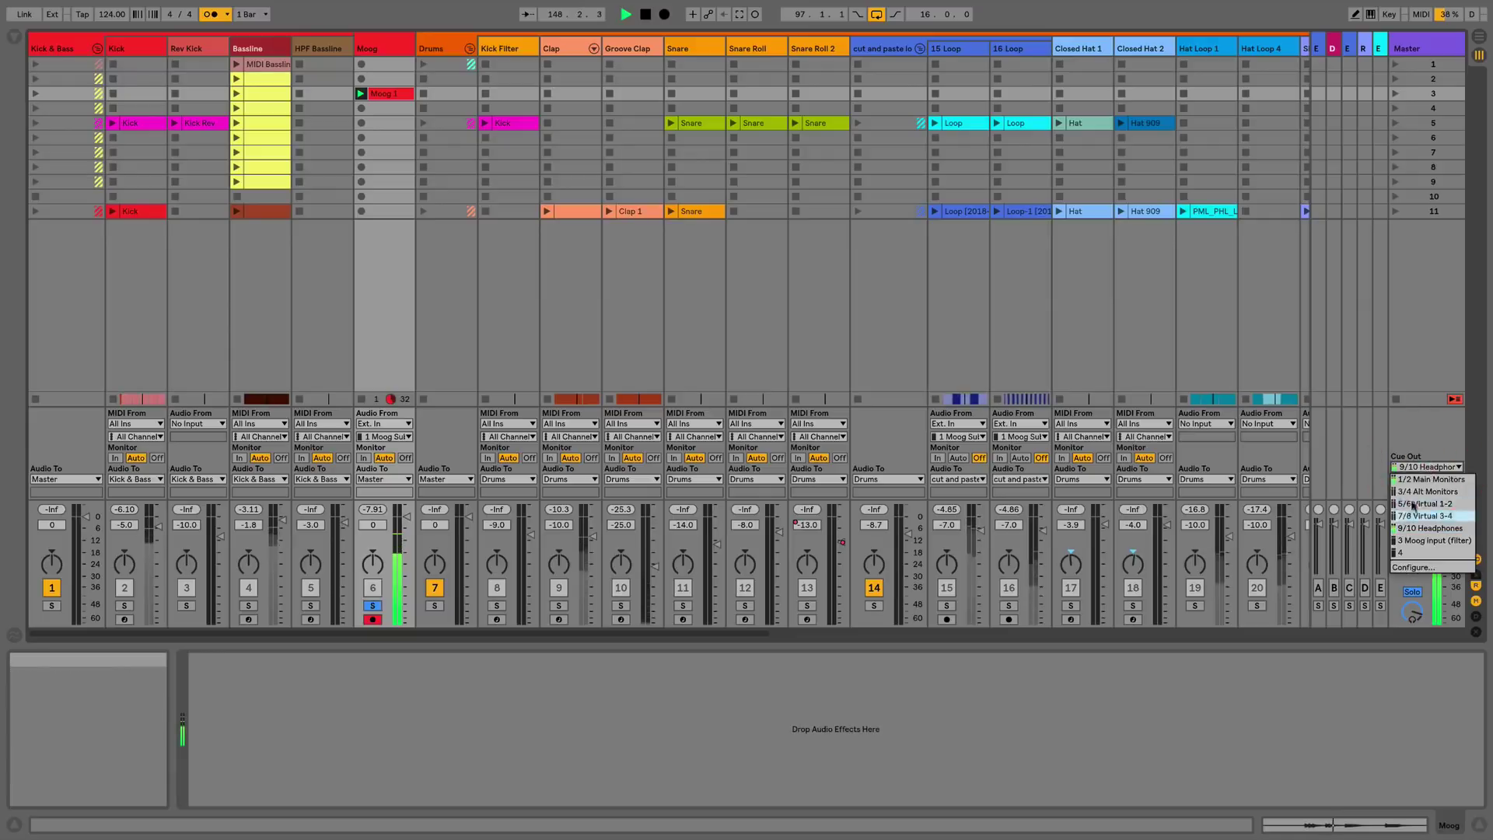
{"action": "left_click", "coordinate": [1427, 479]}
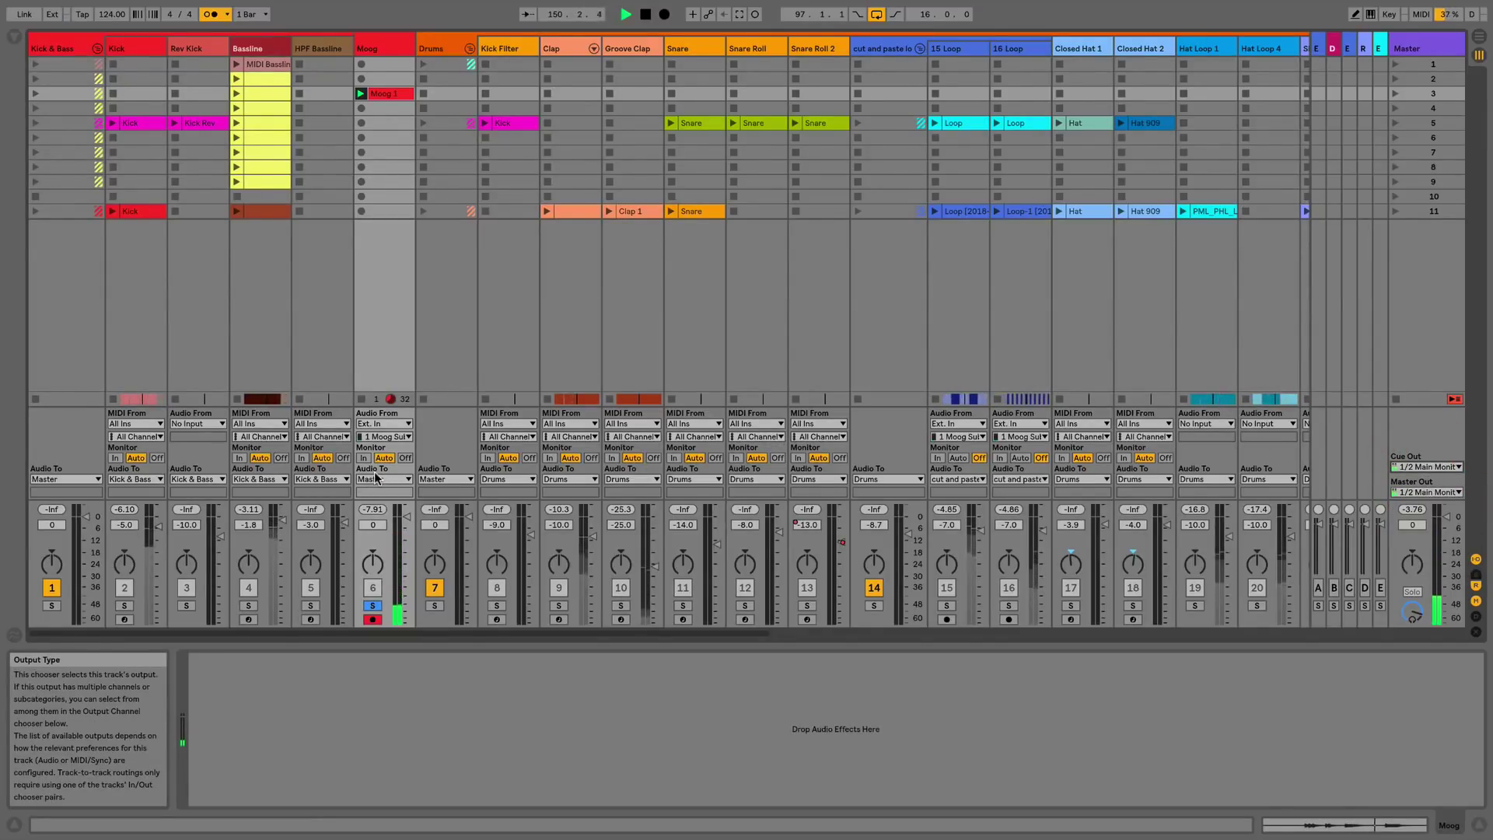
Change the metronome sound from Click to Wood, solo the Drums track and start playback.
{"action": "left_click", "coordinate": [226, 16]}
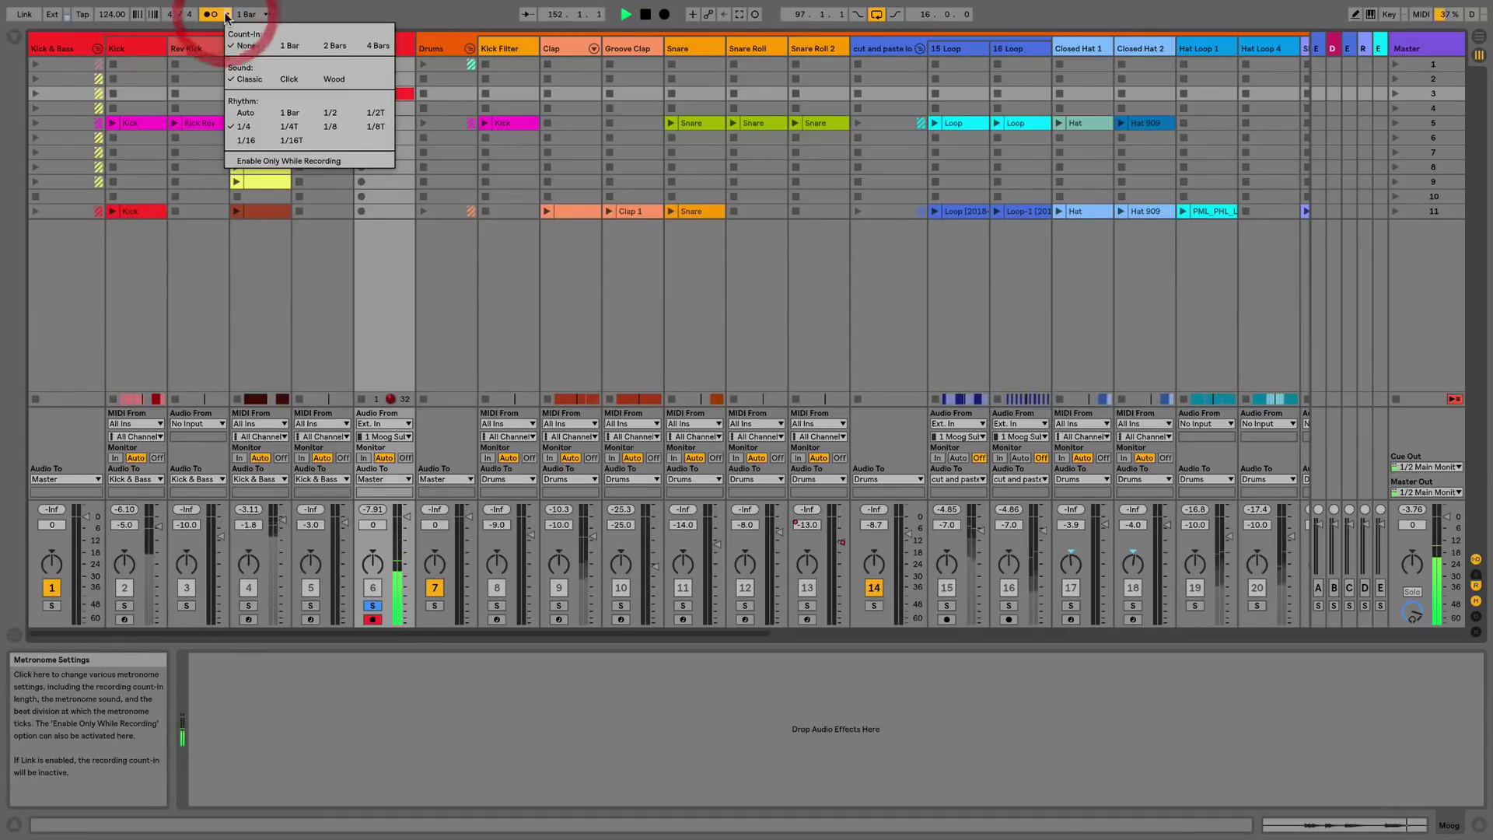
{"action": "left_click", "coordinate": [285, 79]}
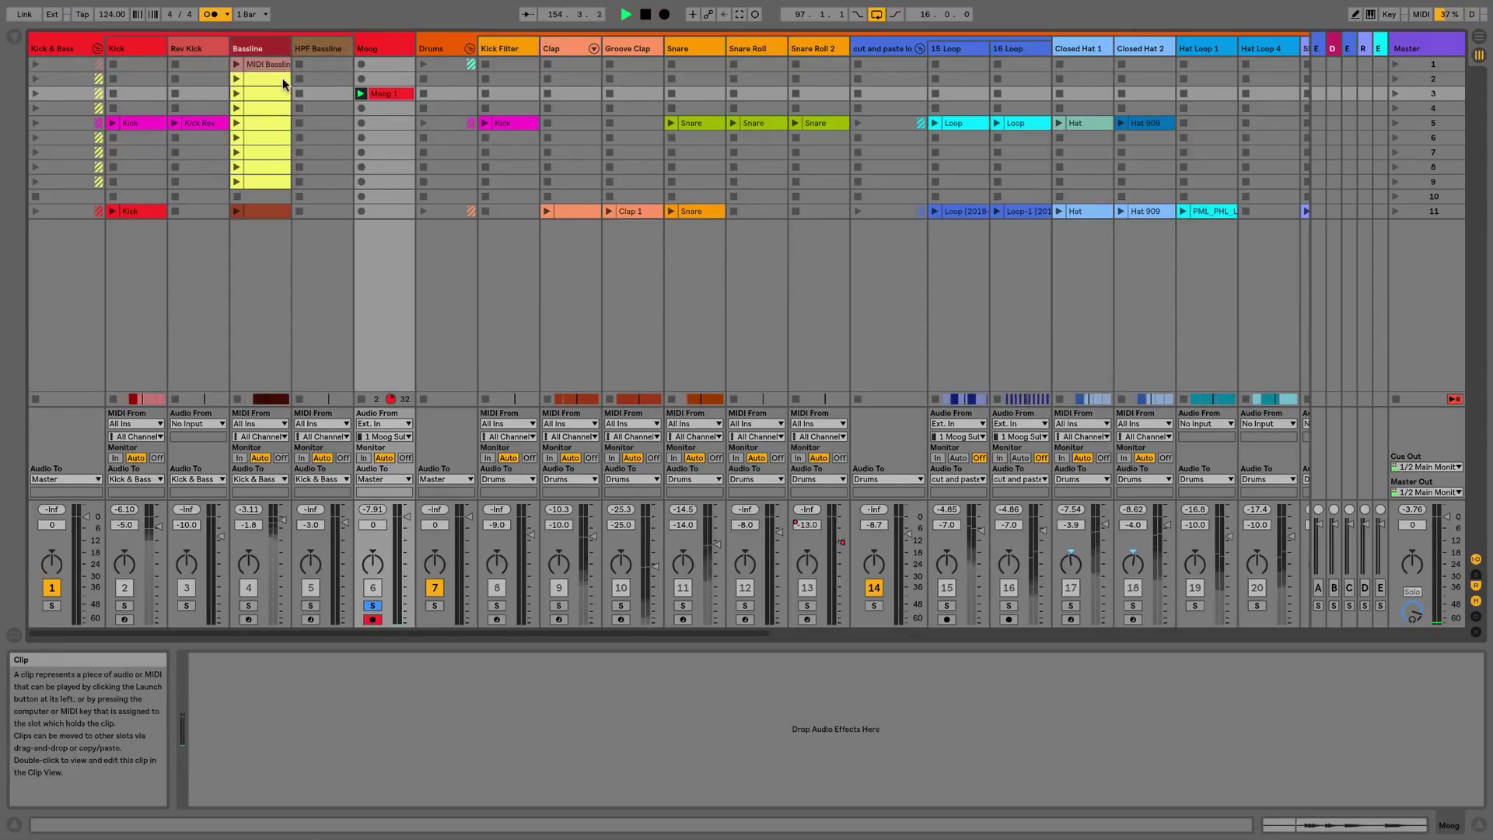
{"action": "left_click", "coordinate": [226, 14]}
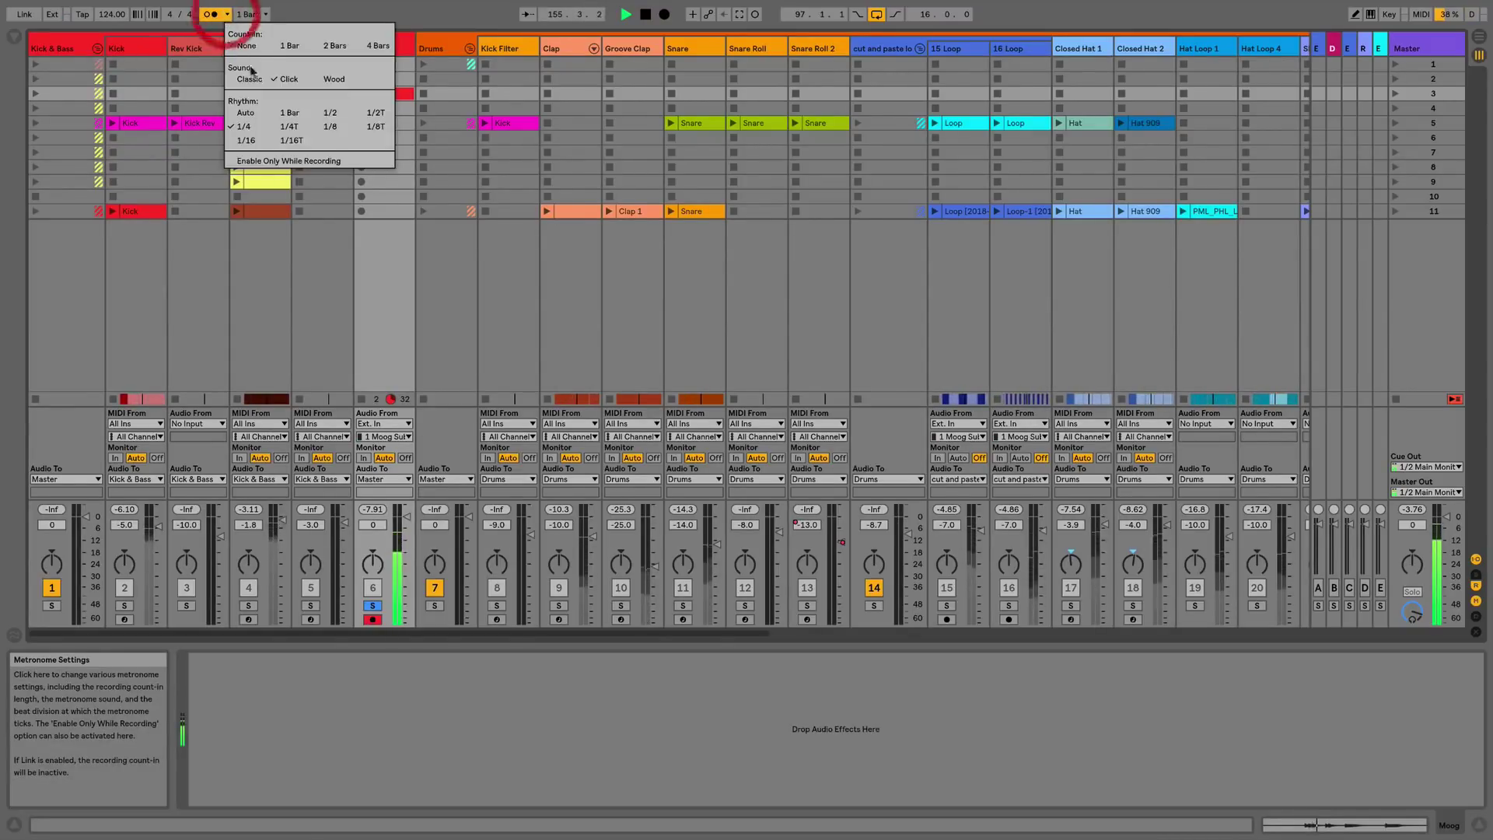
{"action": "left_click", "coordinate": [335, 80]}
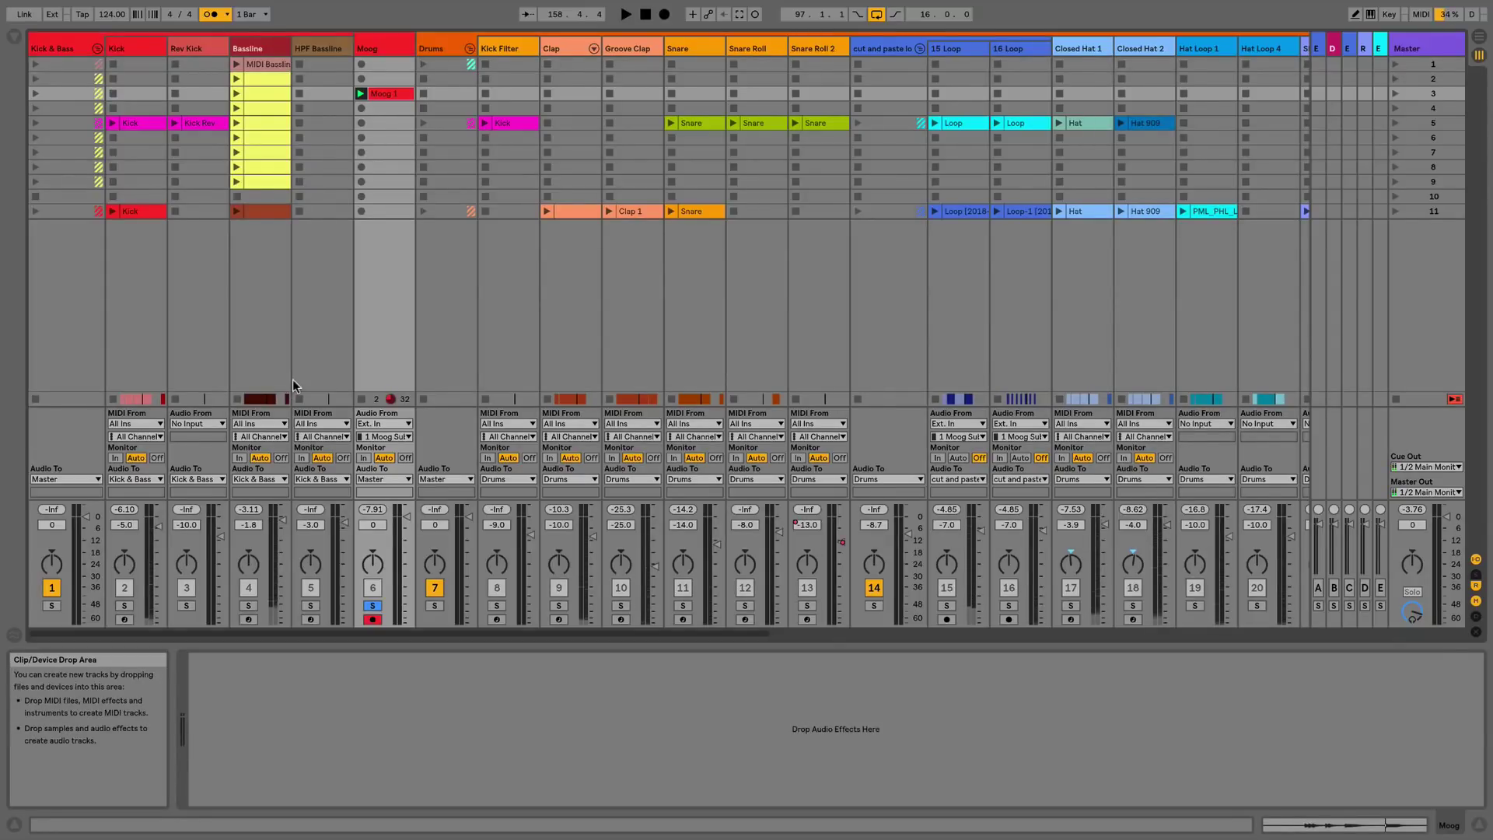
{"action": "left_click", "coordinate": [436, 605]}
{"action": "key", "text": "space"}
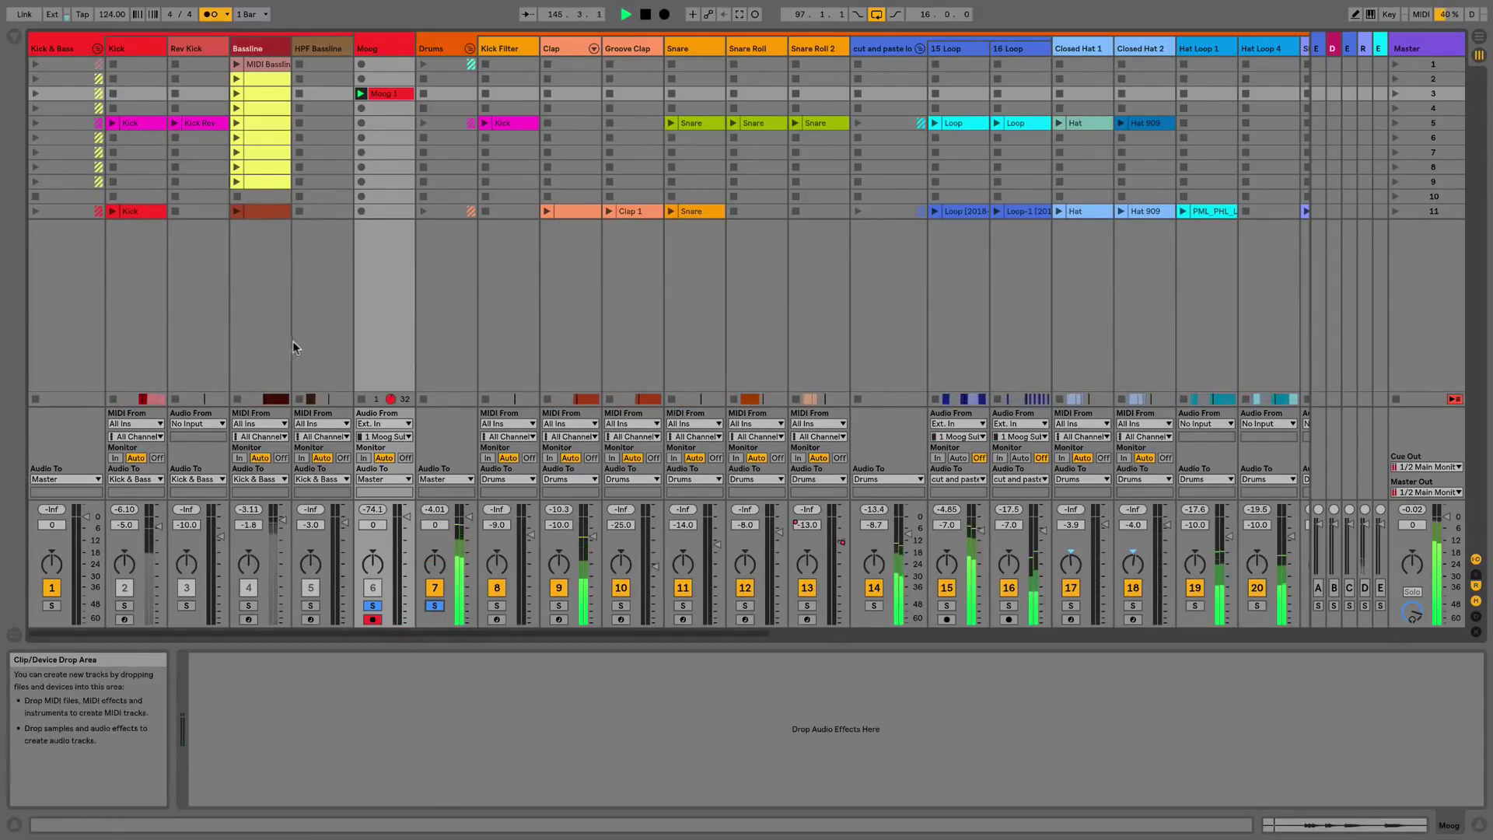
Try 1/4T and another metronome rhythm, return to Auto, drag the time signature numerator, then stop playback.
{"action": "left_click", "coordinate": [228, 14]}
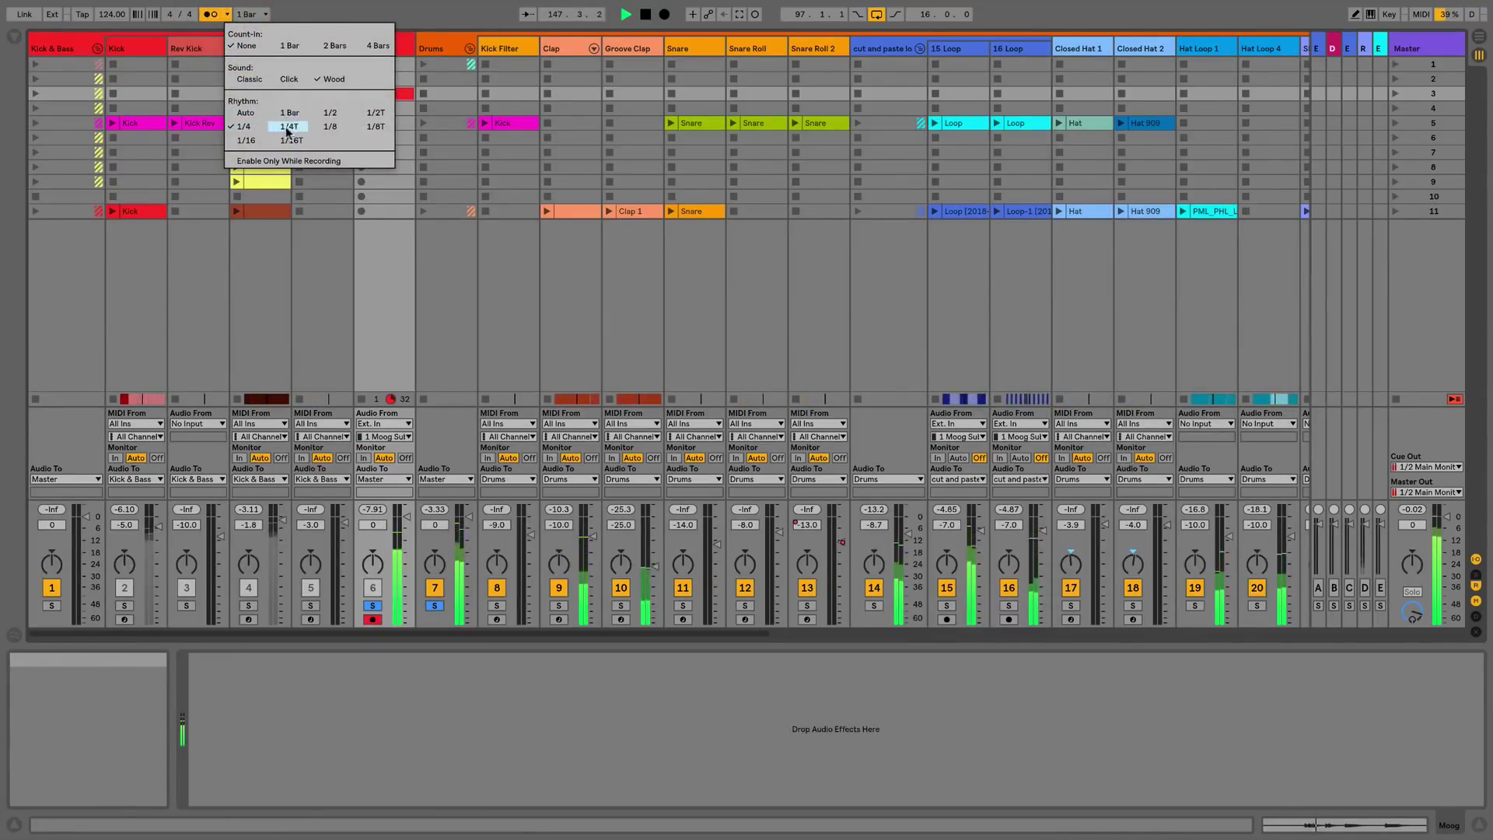
{"action": "left_click", "coordinate": [289, 127]}
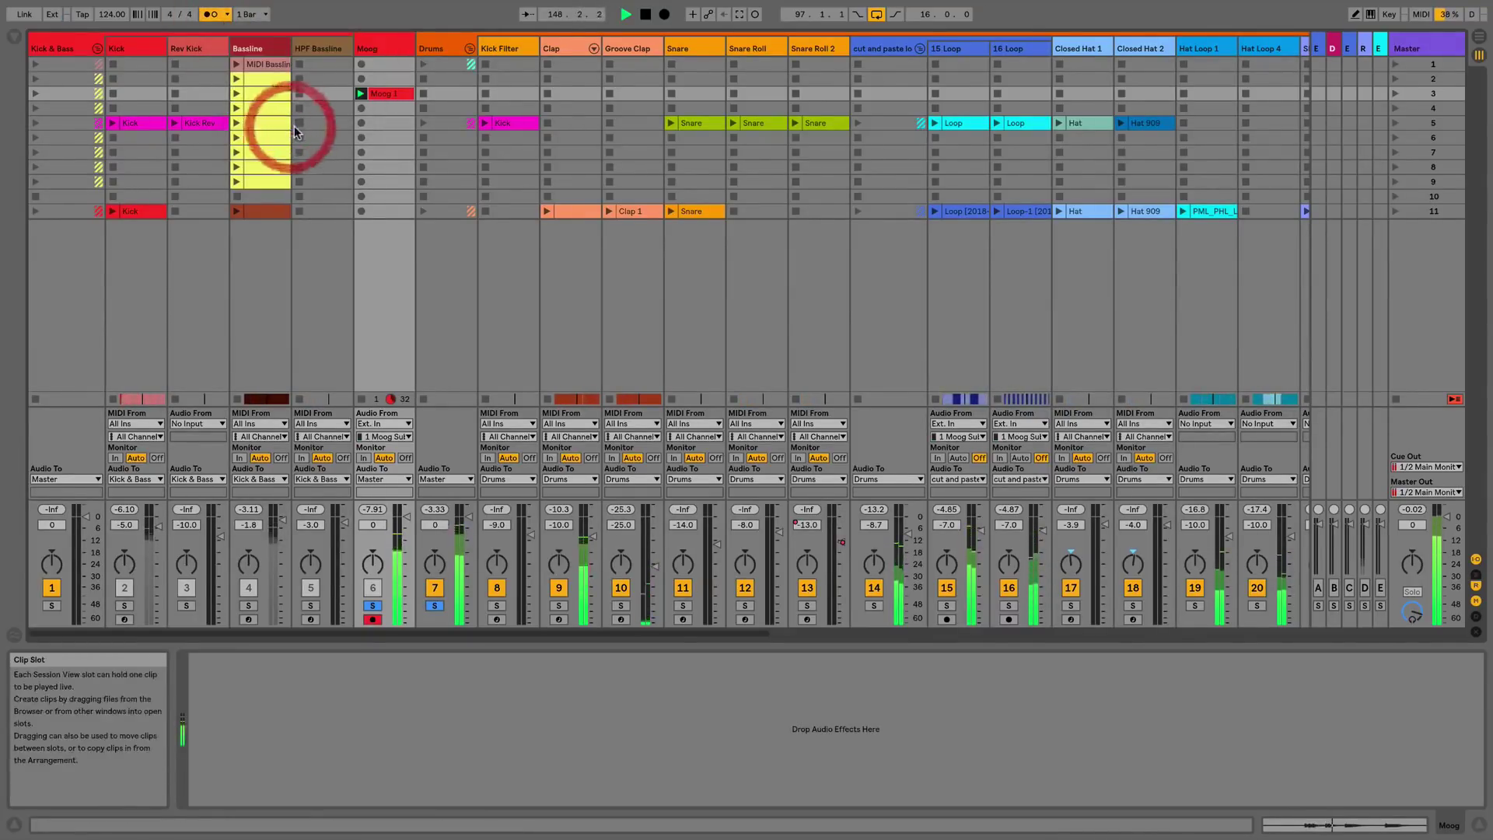
{"action": "left_click", "coordinate": [227, 14]}
{"action": "left_click", "coordinate": [372, 127]}
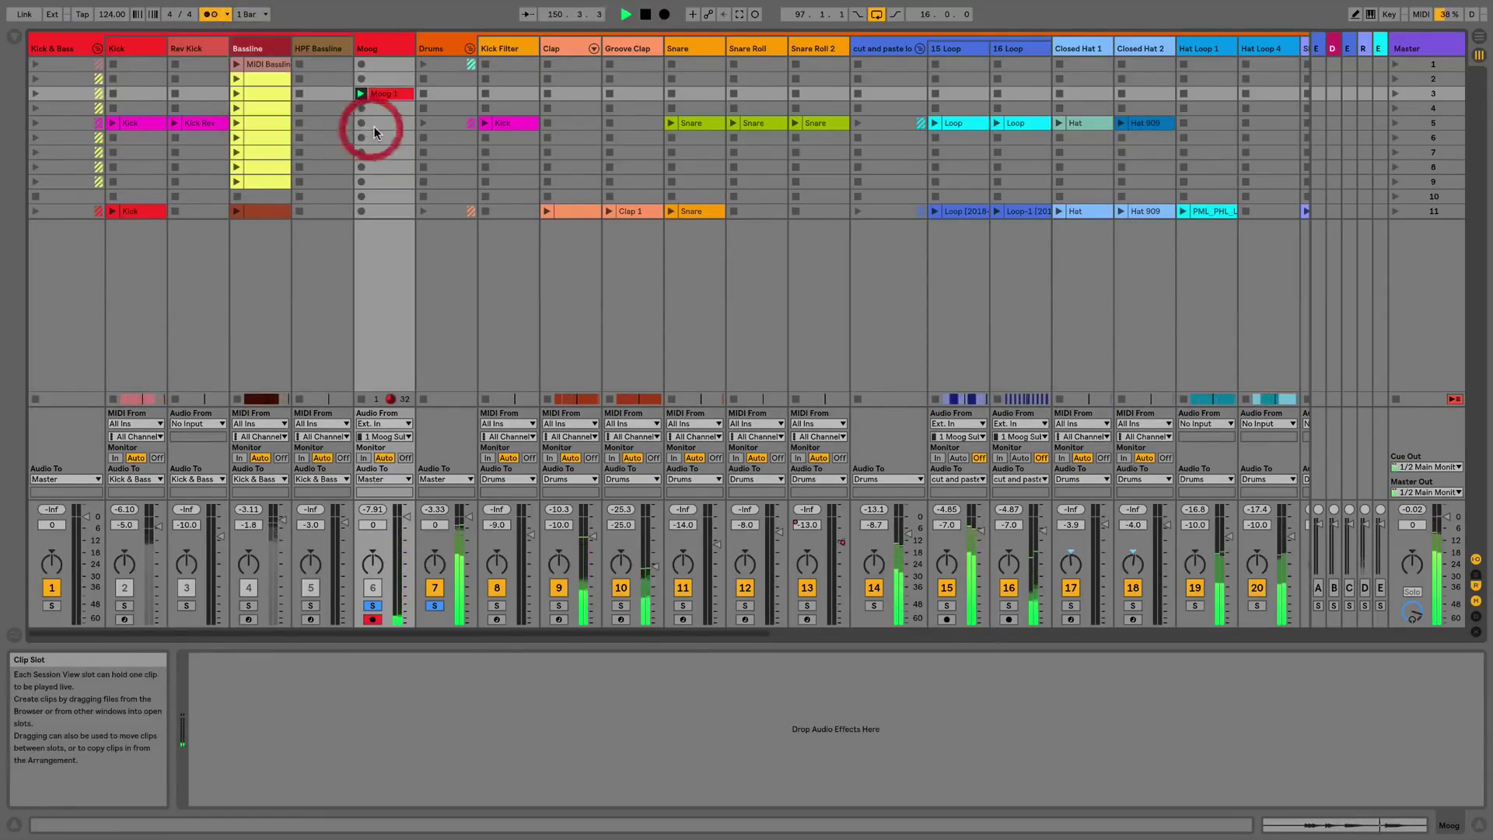
{"action": "left_click", "coordinate": [228, 15]}
{"action": "left_click", "coordinate": [244, 114]}
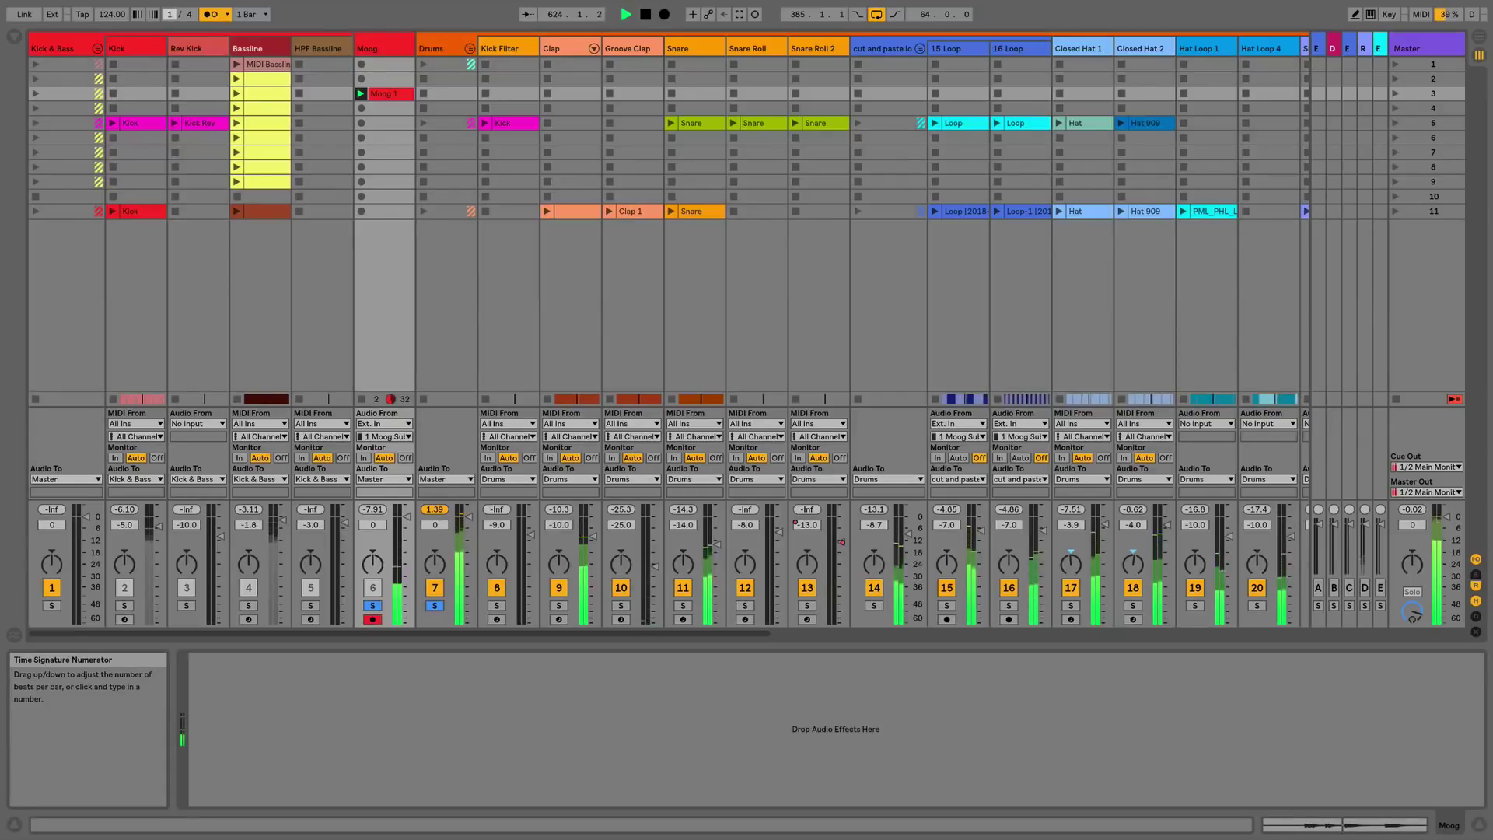
{"action": "left_click_drag", "start_coordinate": [170, 14], "coordinate": [169, 6]}
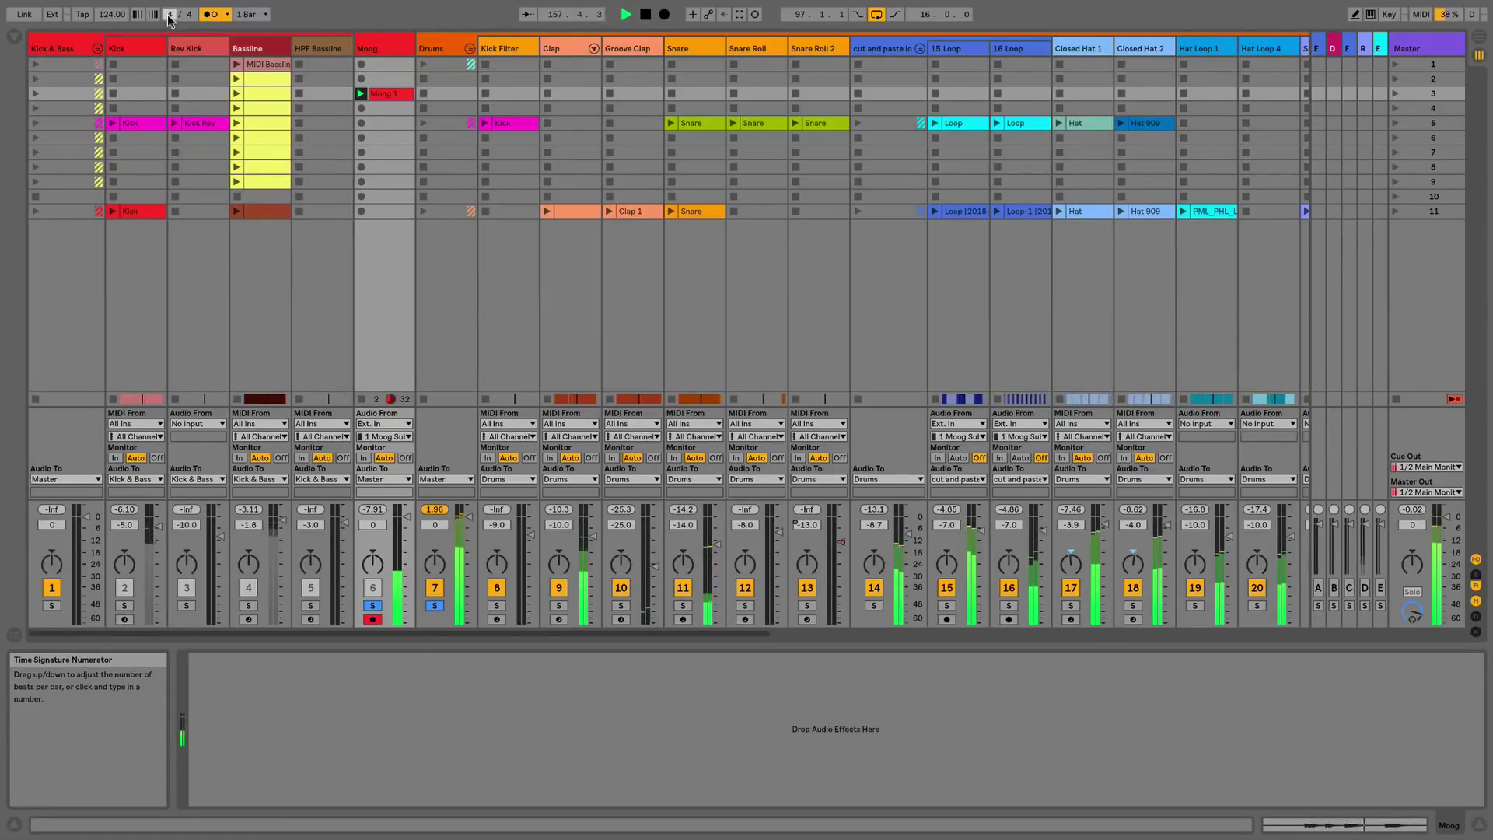
{"action": "key", "text": "space"}
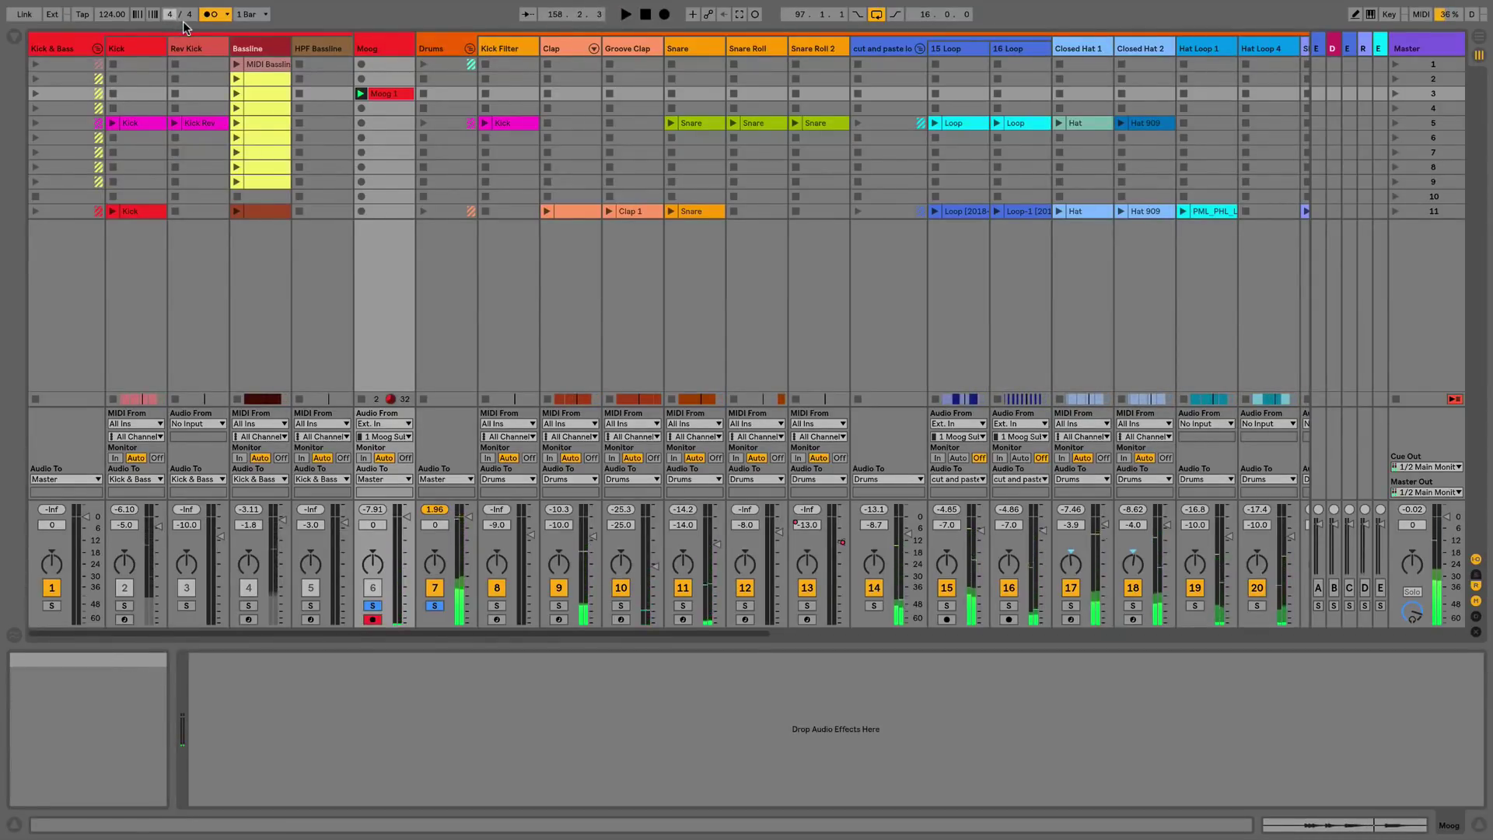
Set the metronome rhythm to 1/4T, enable it only while recording, and start playback.
{"action": "left_click", "coordinate": [227, 14]}
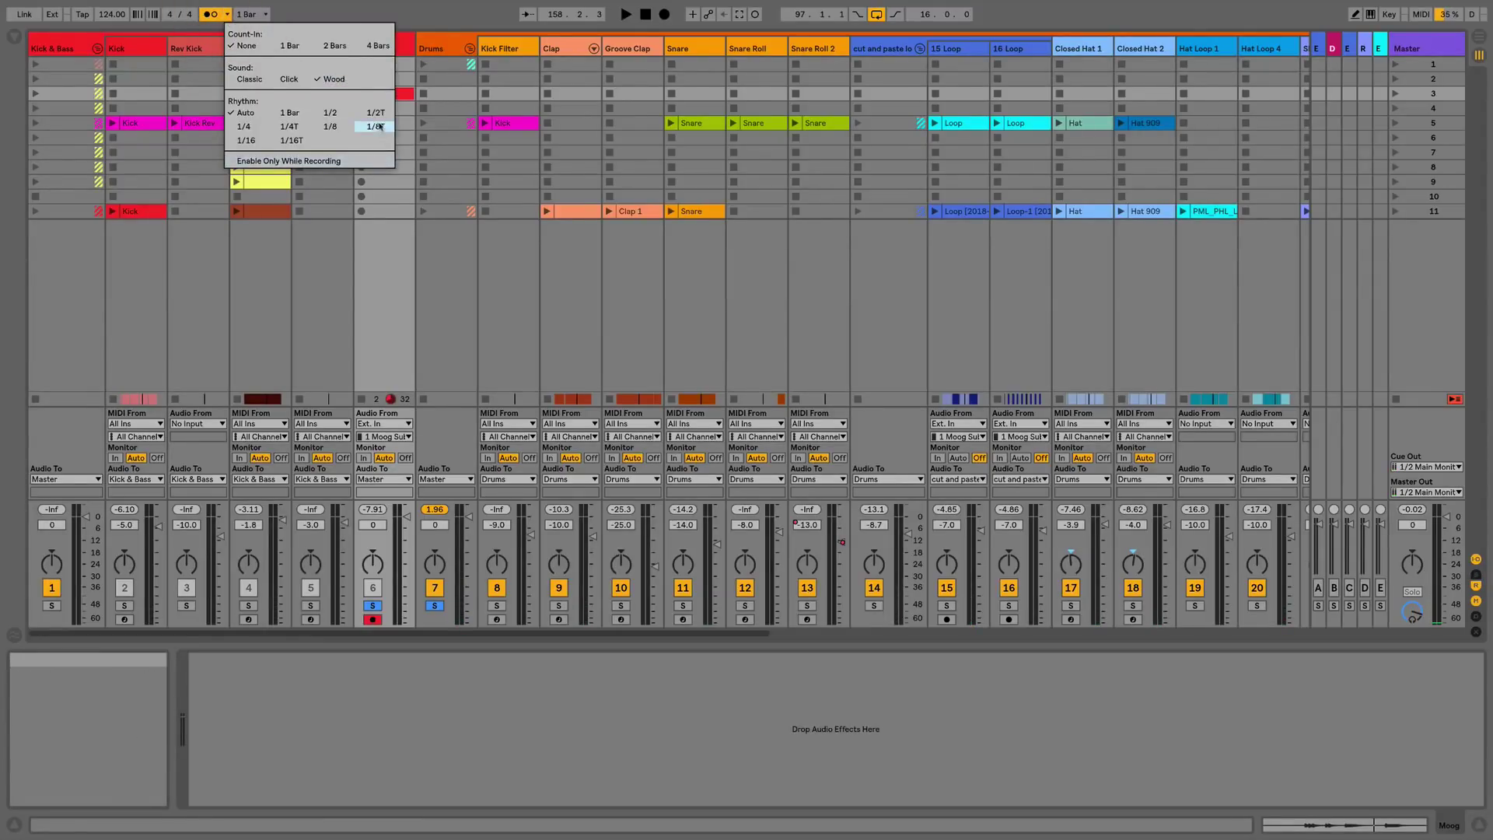
{"action": "left_click", "coordinate": [298, 126]}
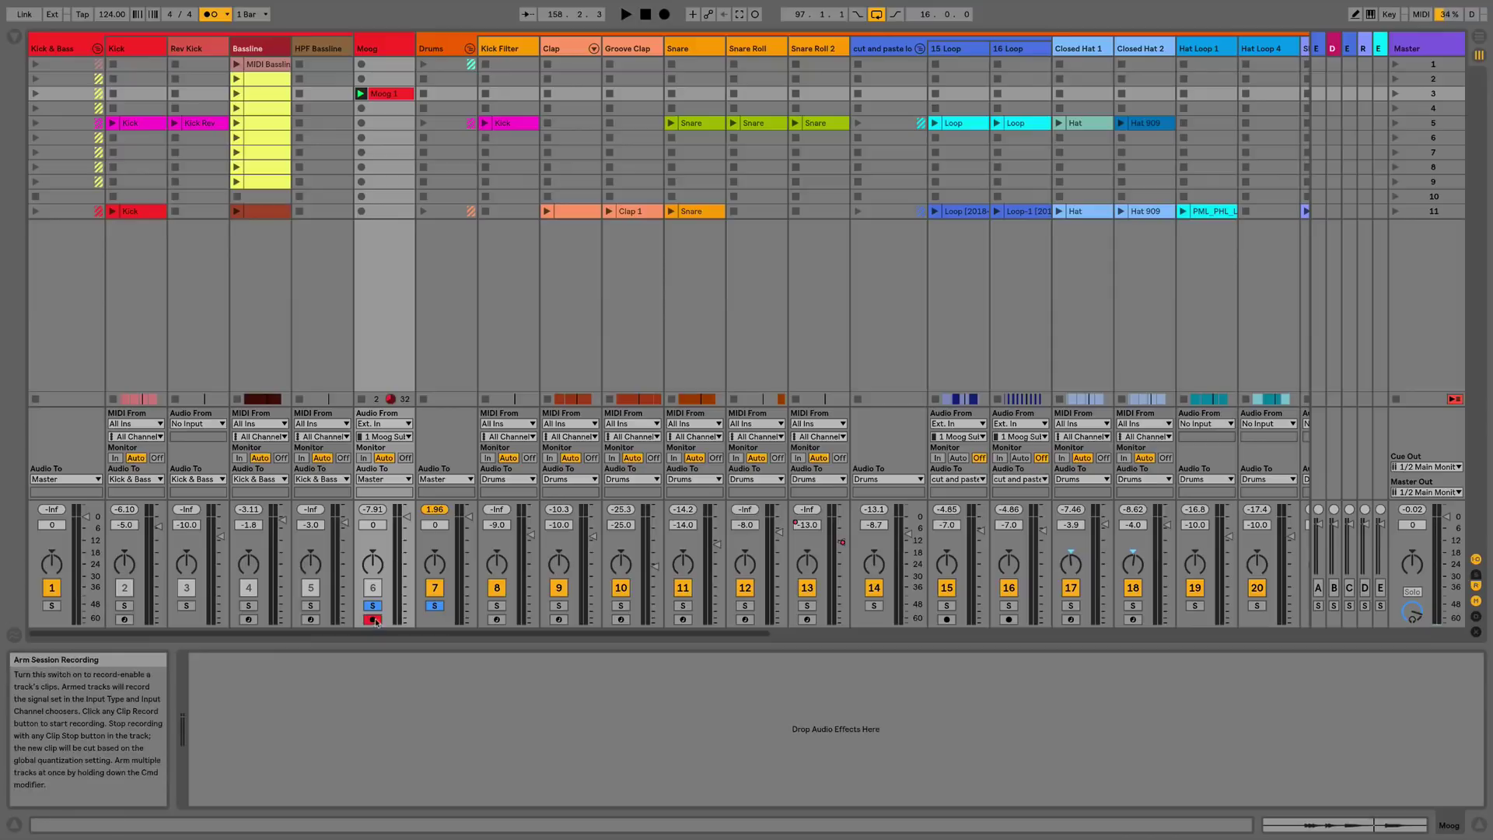
{"action": "left_click", "coordinate": [227, 14]}
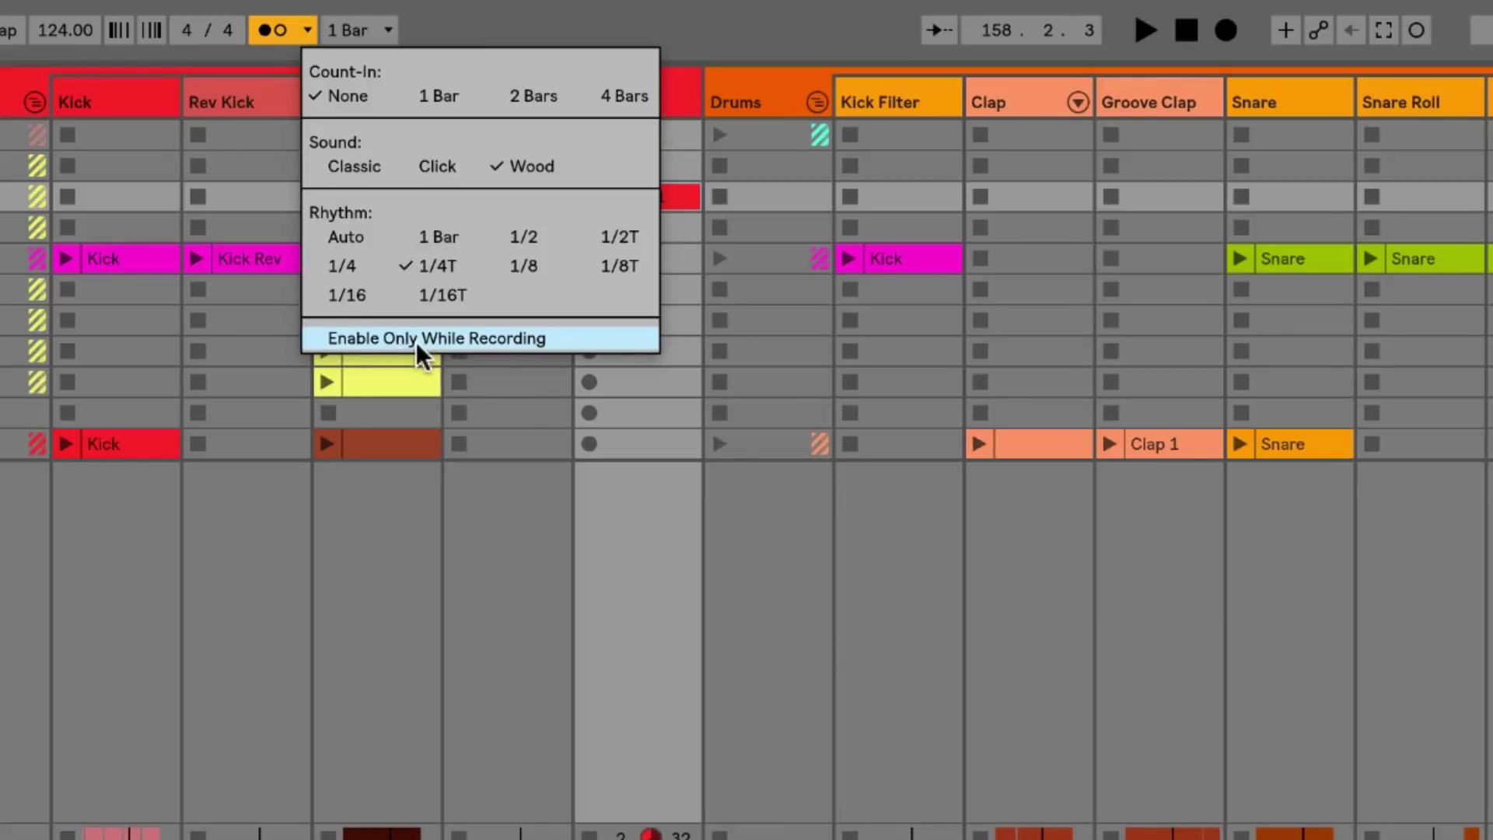
{"action": "left_click", "coordinate": [422, 341]}
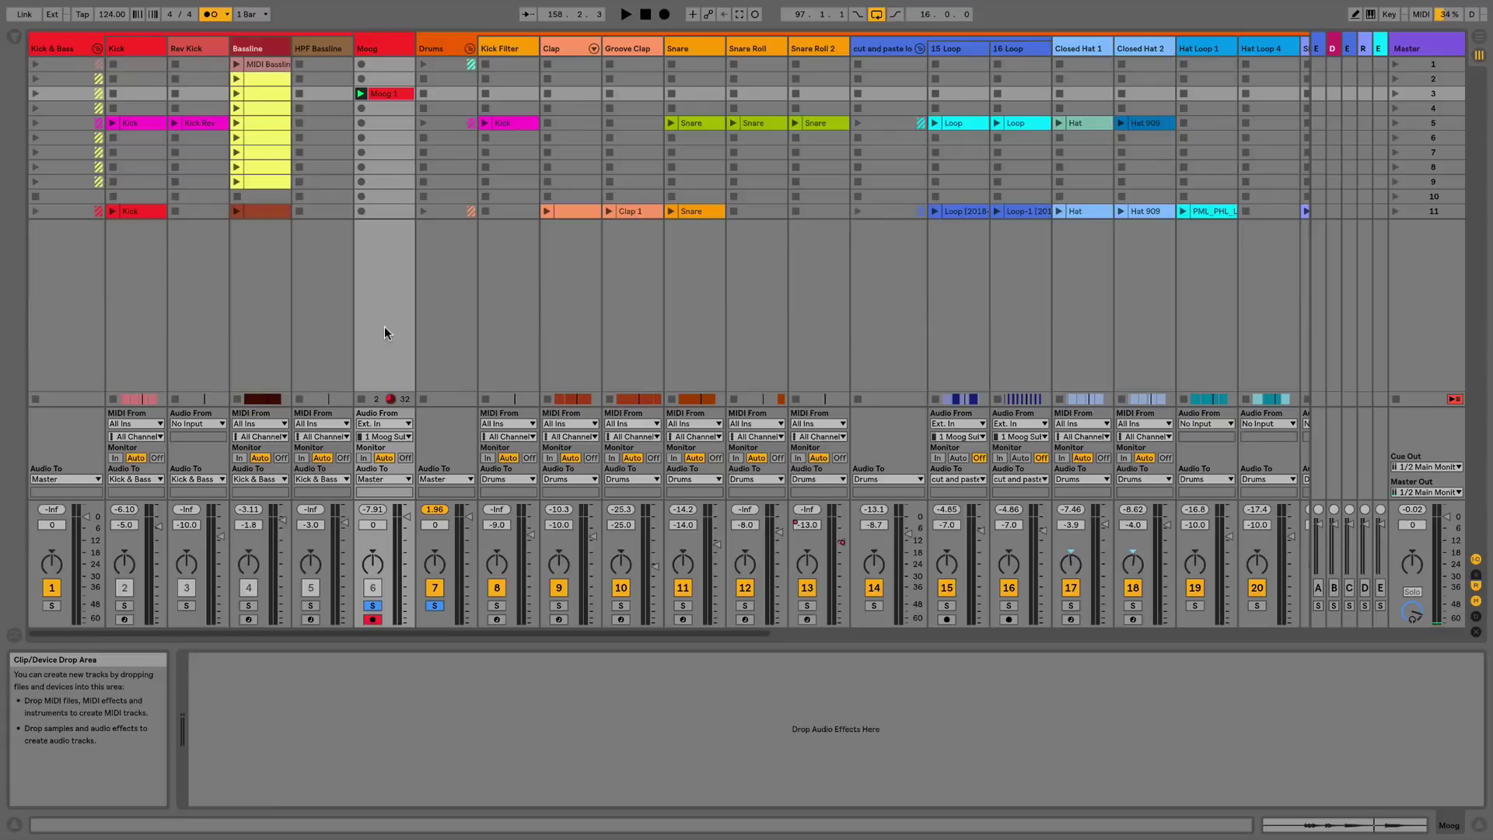
{"action": "key", "text": "space"}
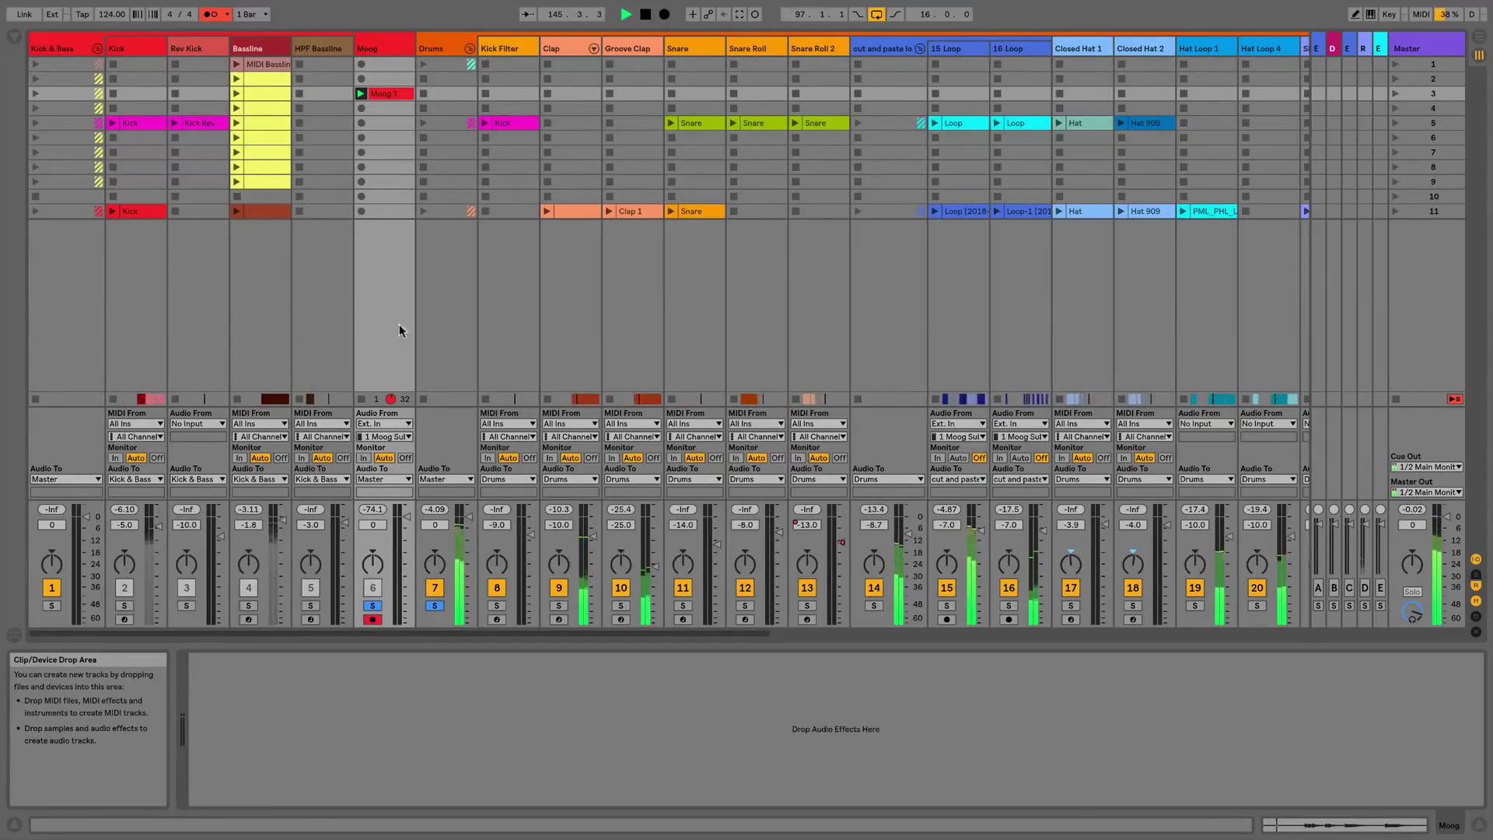
Scroll across to the Rimshot track (23) and arm it for session recording.
{"action": "scroll", "coordinate": [399, 324], "scroll_direction": "right", "scroll_amount": 5}
{"action": "left_click", "coordinate": [209, 15]}
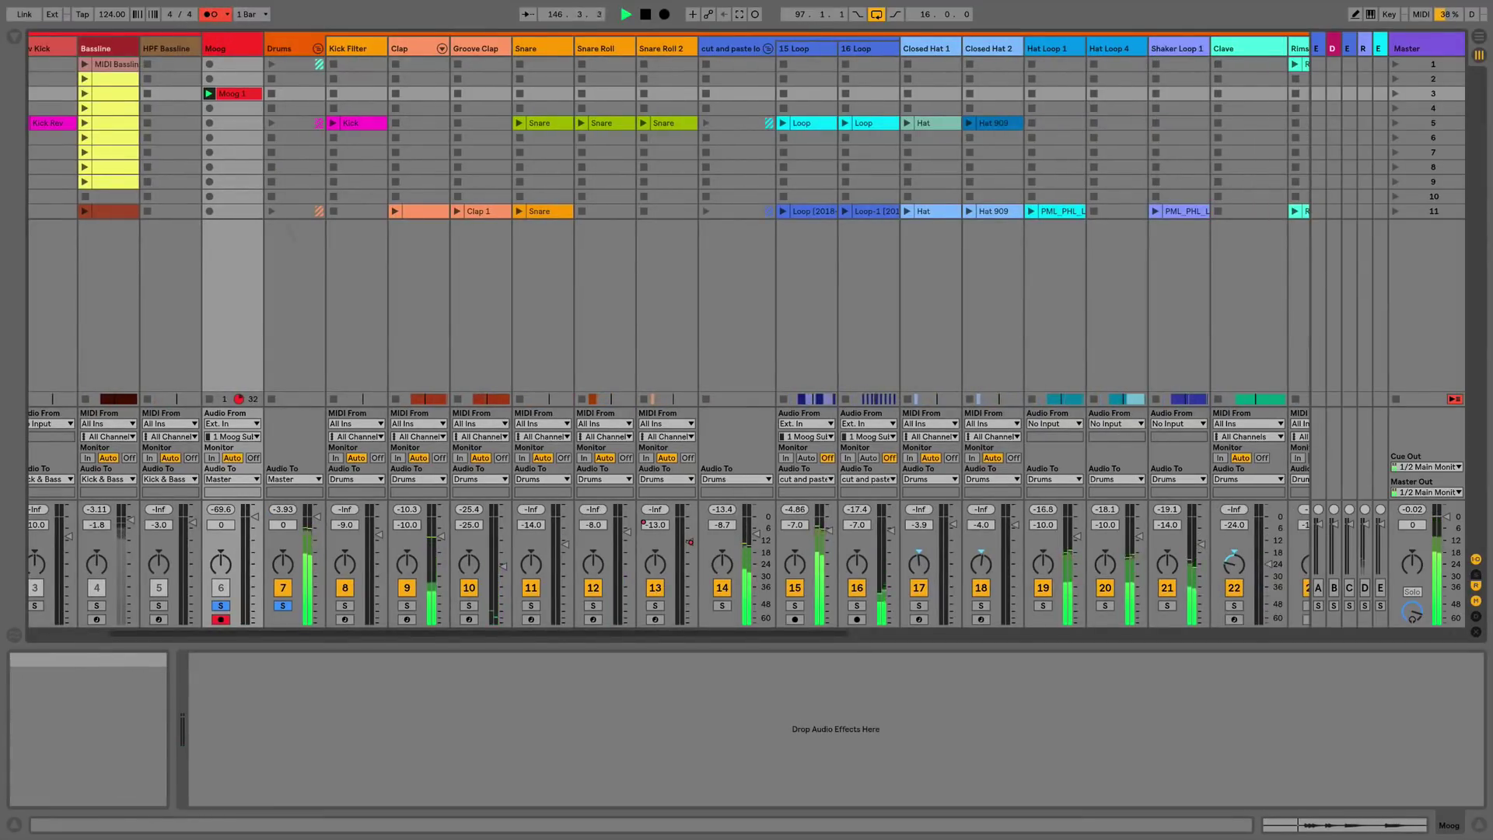
{"action": "scroll", "coordinate": [331, 372], "scroll_direction": "left", "scroll_amount": 3}
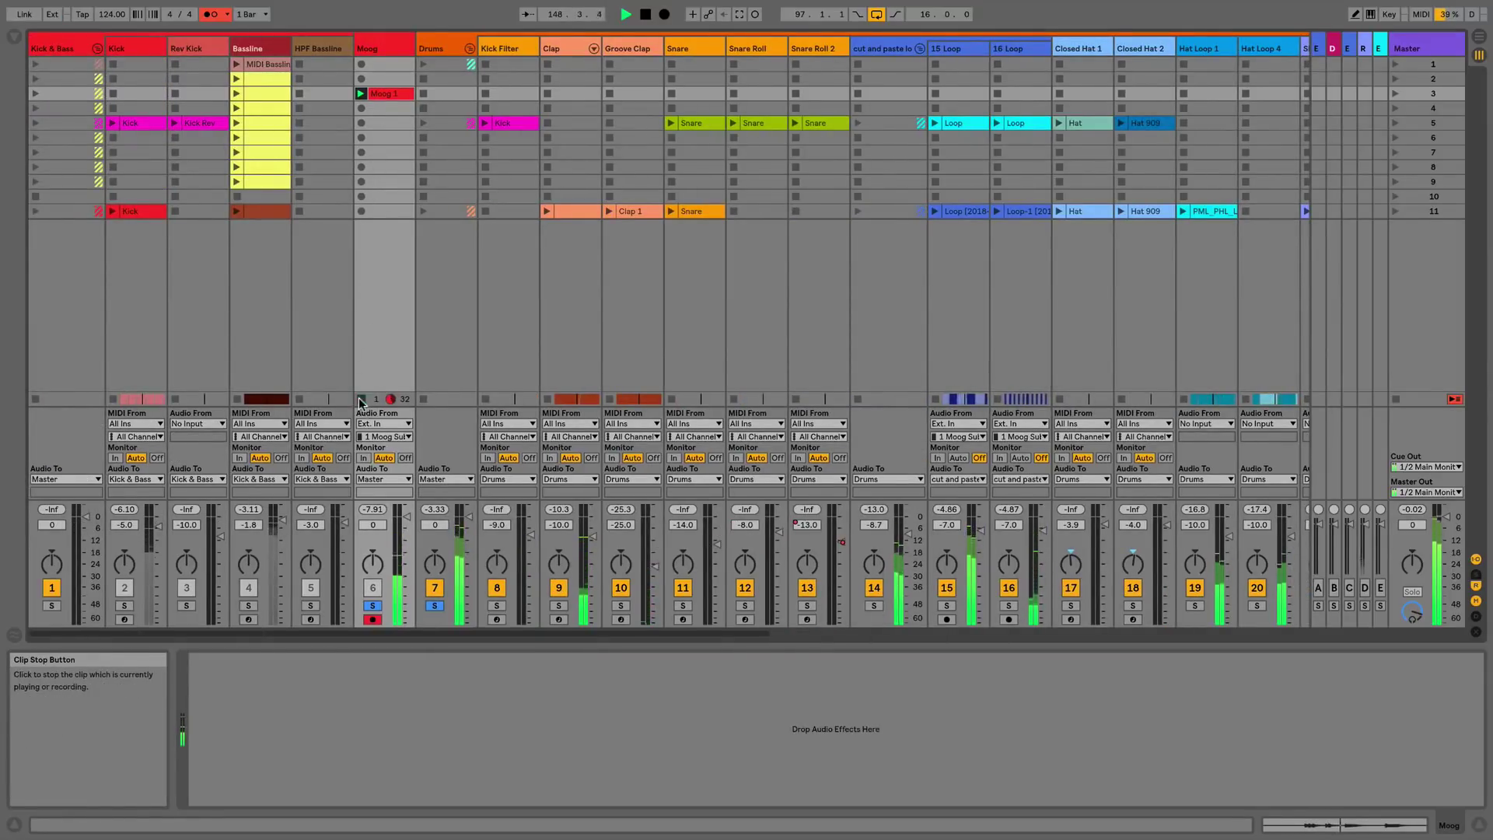
{"action": "scroll", "coordinate": [373, 322], "scroll_direction": "right", "scroll_amount": 5}
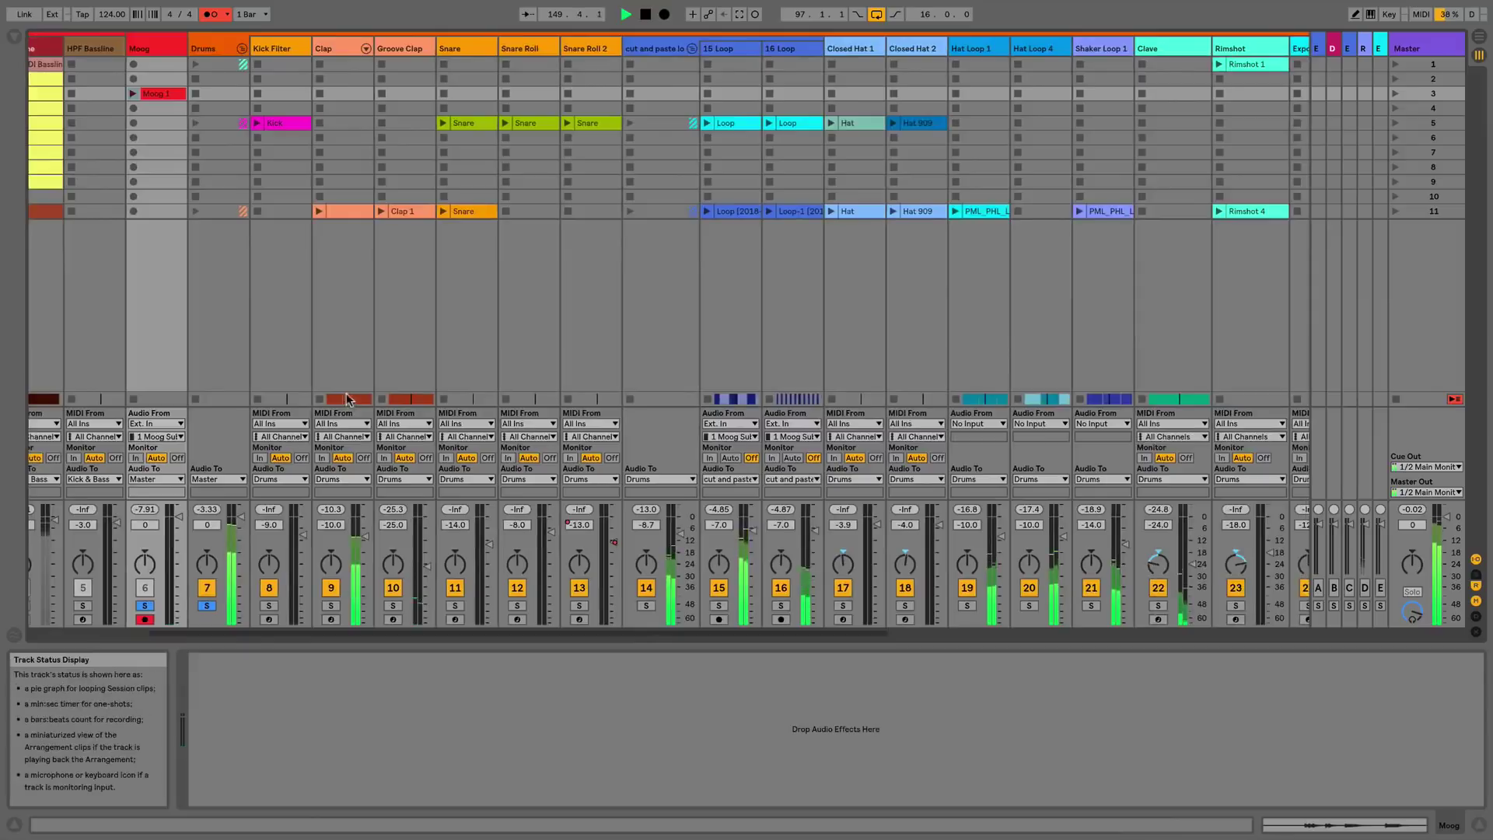
{"action": "scroll", "coordinate": [202, 330], "scroll_direction": "left", "scroll_amount": 5}
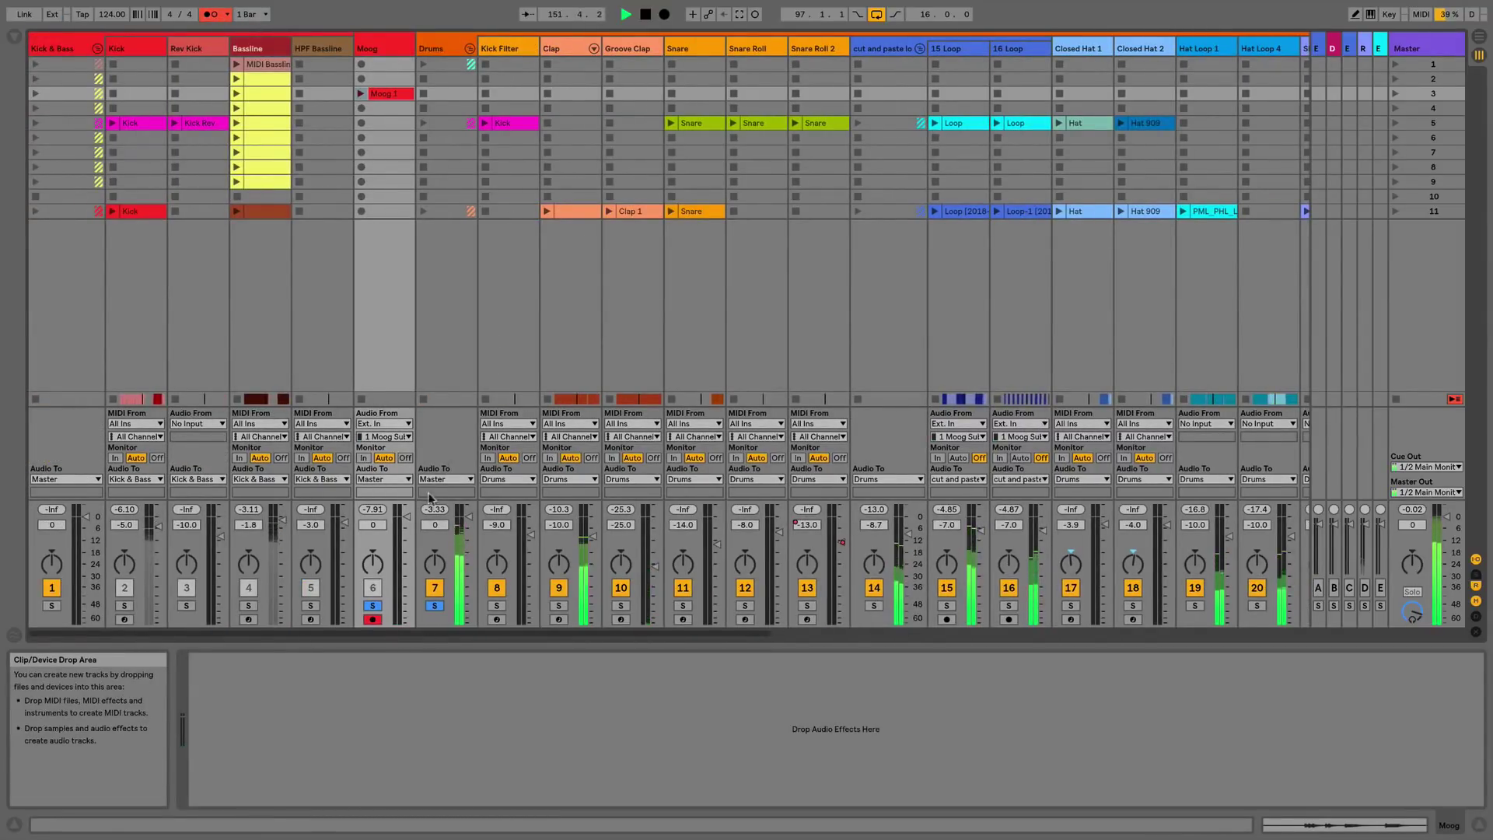
{"action": "scroll", "coordinate": [464, 484], "scroll_direction": "right", "scroll_amount": 6}
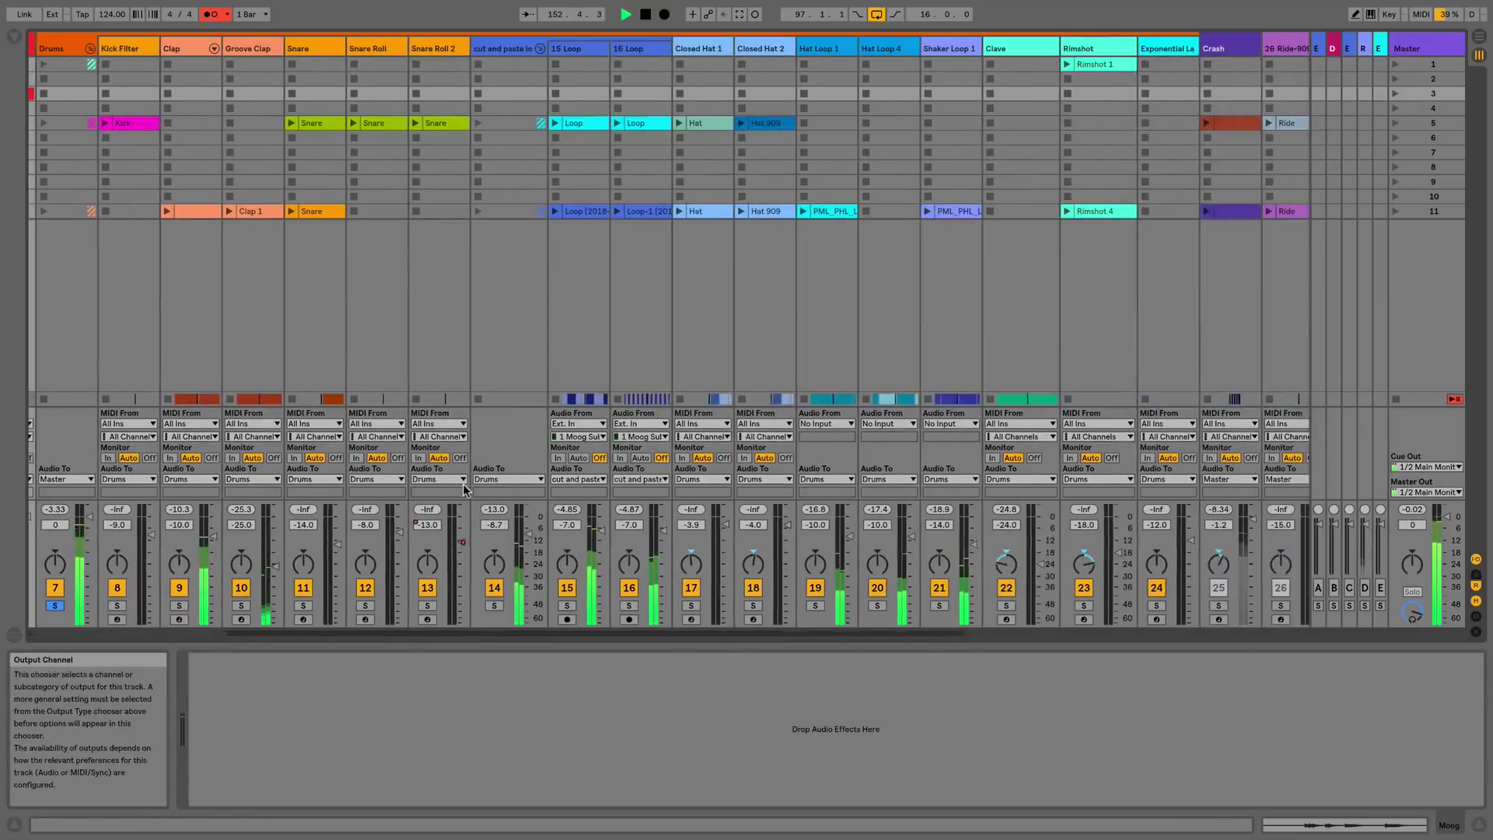
{"action": "scroll", "coordinate": [910, 493], "scroll_direction": "right", "scroll_amount": 4}
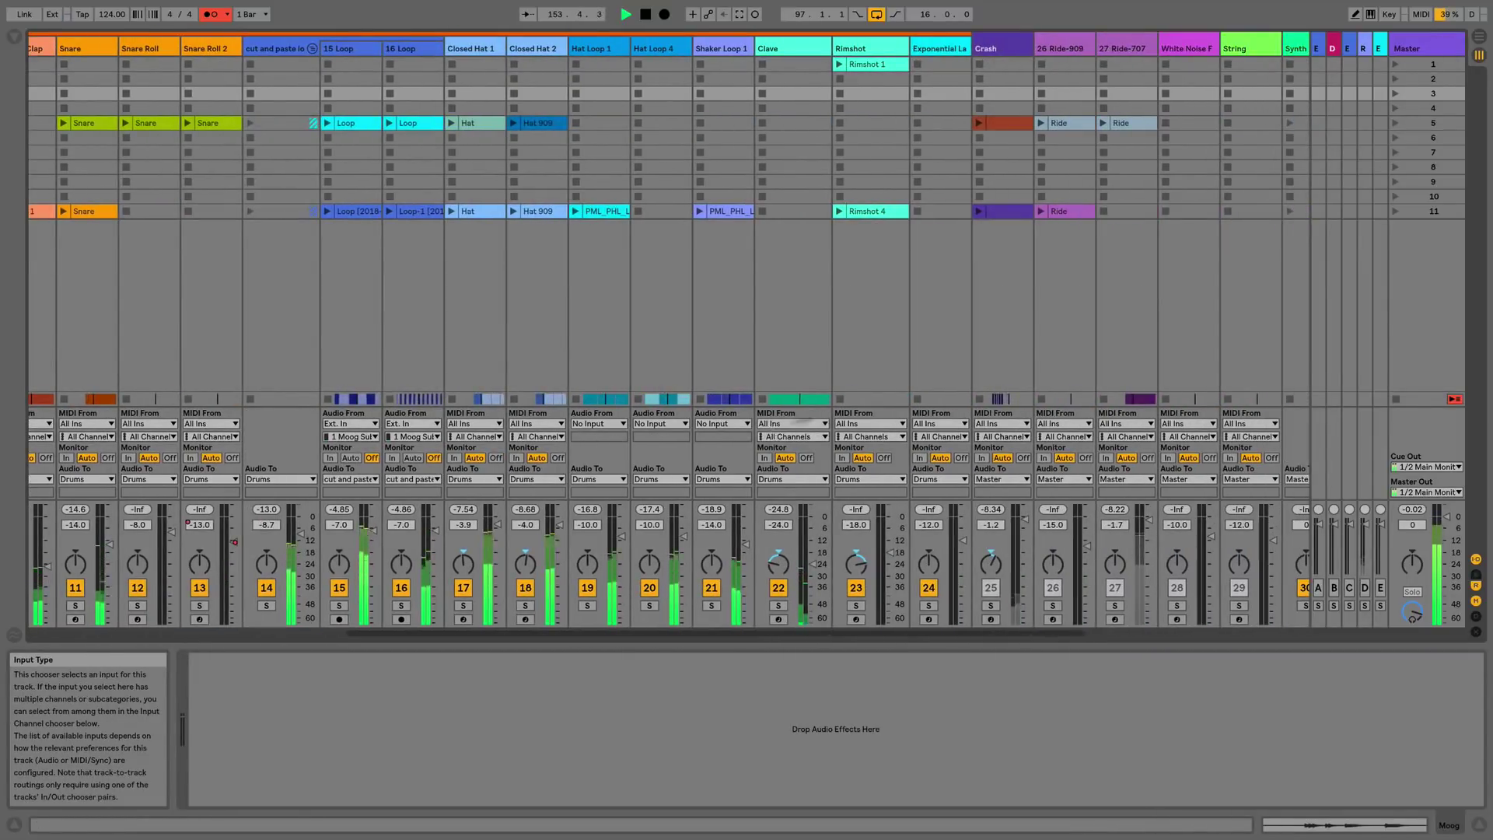
{"action": "left_click", "coordinate": [855, 620]}
Raise the Rimshot fader to about -14 dB and record a new Rimshot 8 clip in an empty slot.
{"action": "scroll", "coordinate": [855, 622], "scroll_direction": "left", "scroll_amount": 1}
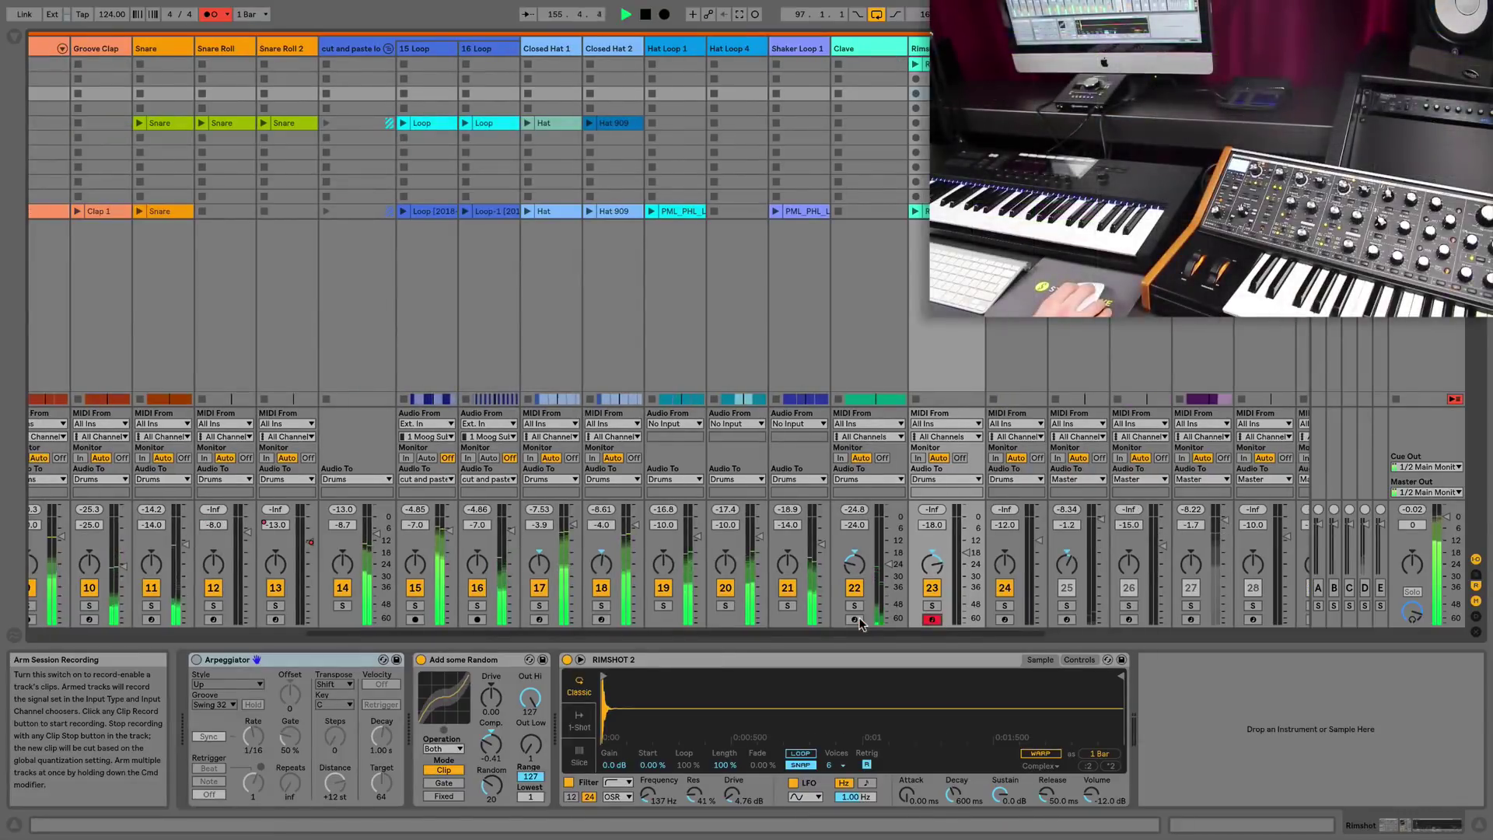
{"action": "scroll", "coordinate": [860, 622], "scroll_direction": "right", "scroll_amount": 2}
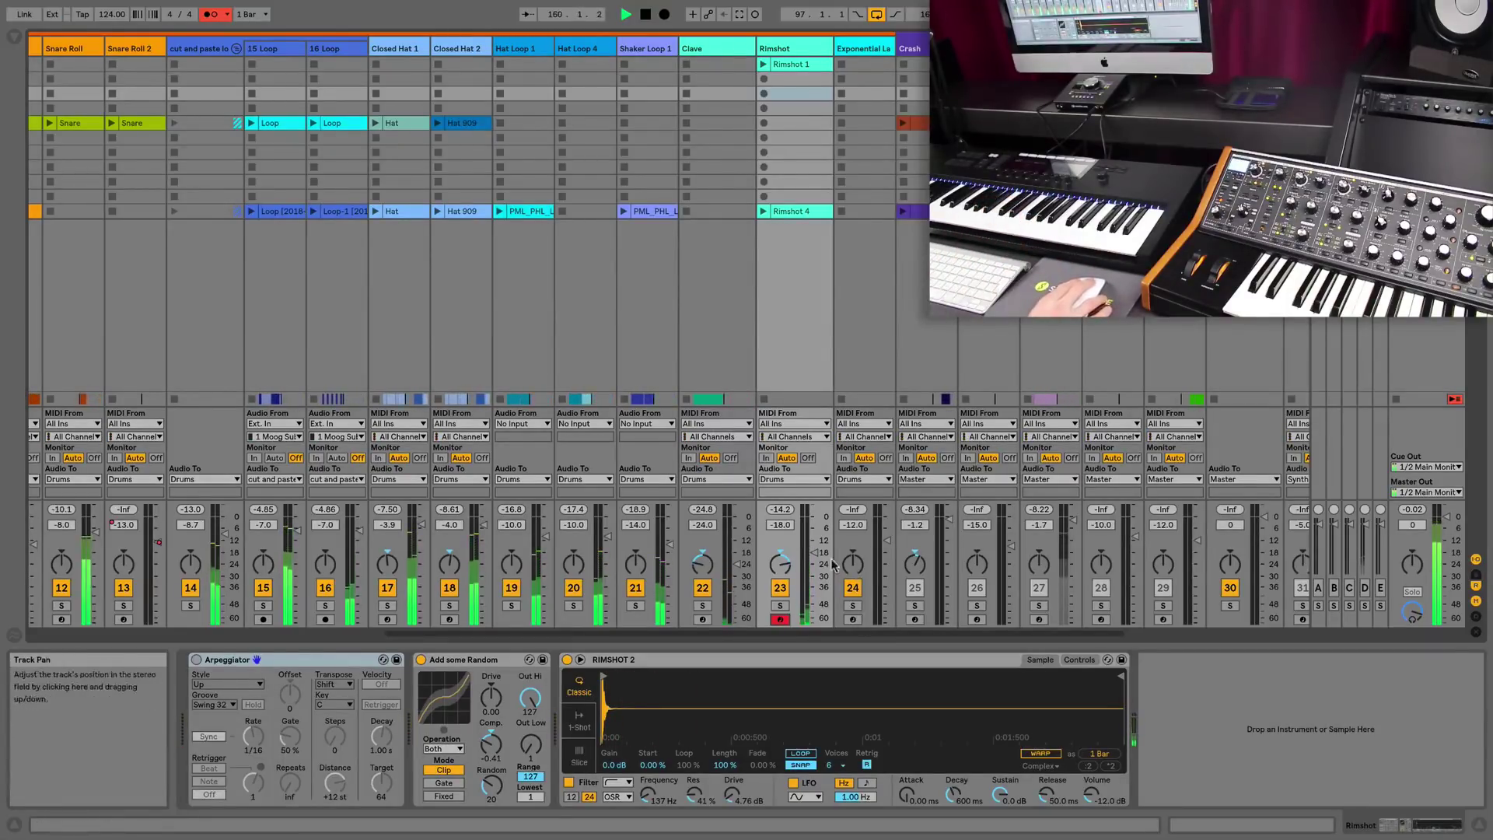
{"action": "left_click_drag", "start_coordinate": [815, 559], "coordinate": [815, 545]}
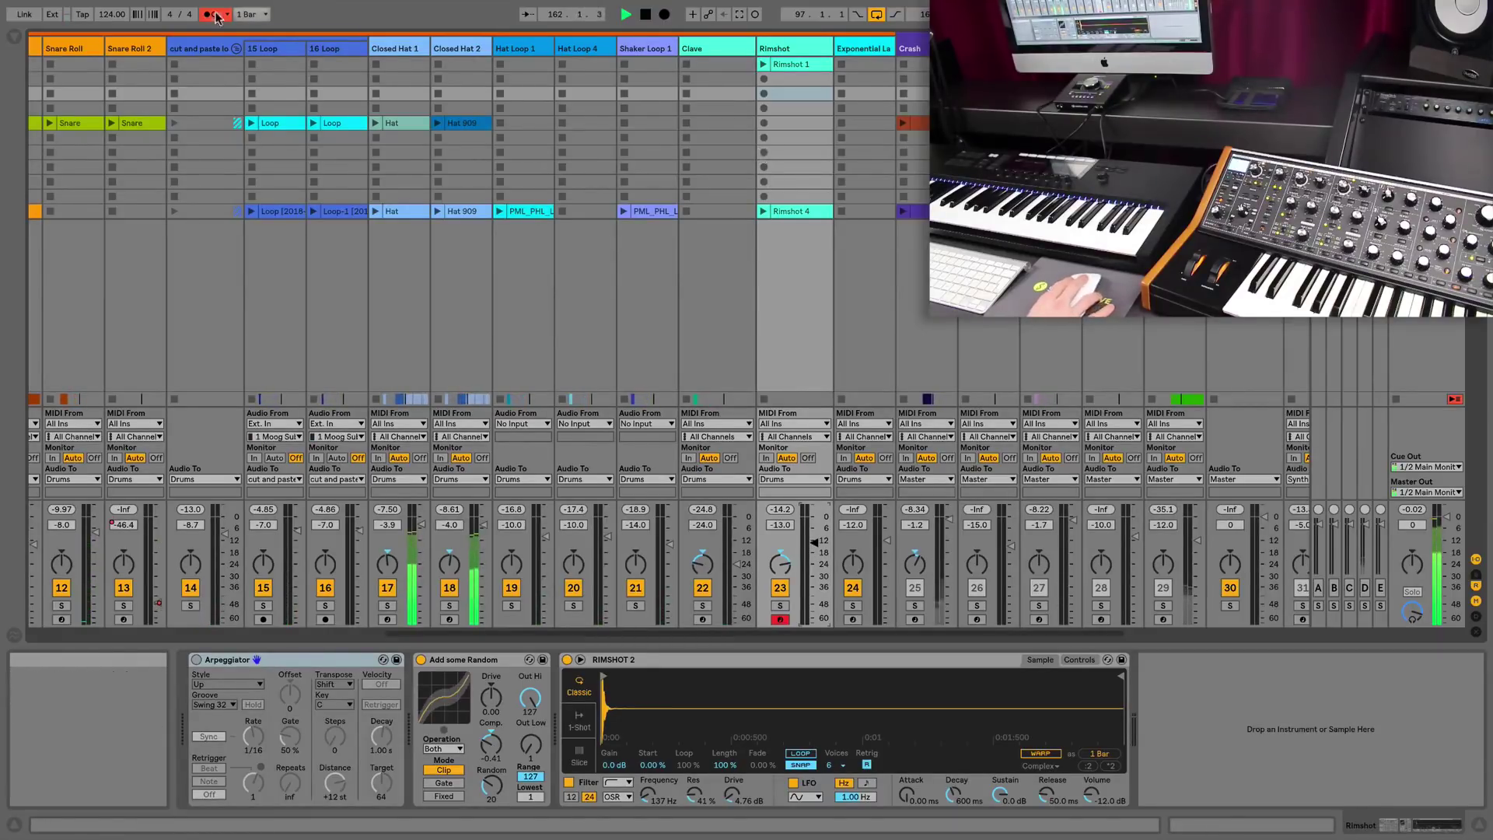
{"action": "left_click", "coordinate": [763, 154]}
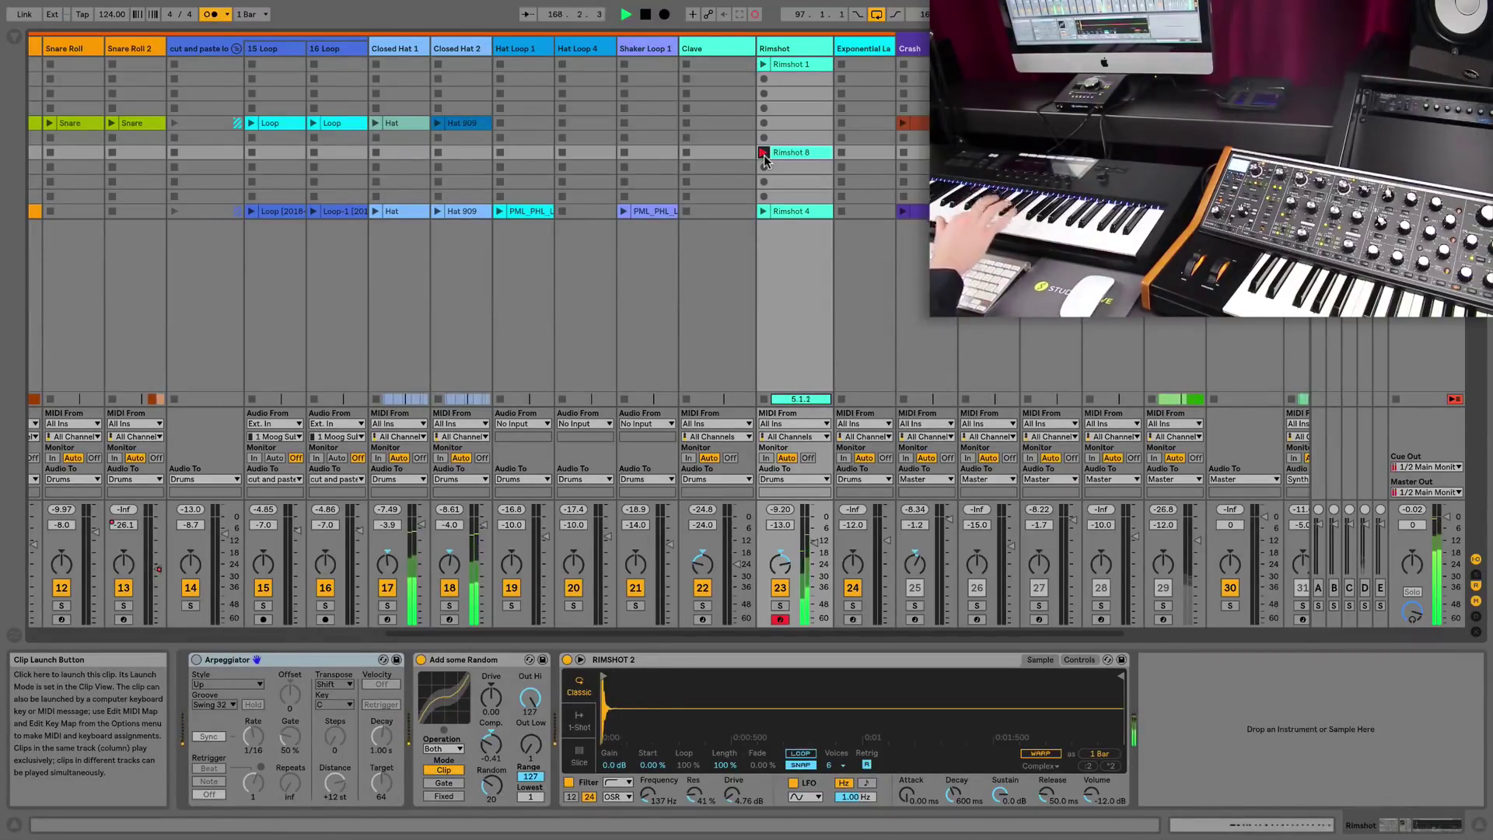
{"action": "left_click", "coordinate": [763, 153]}
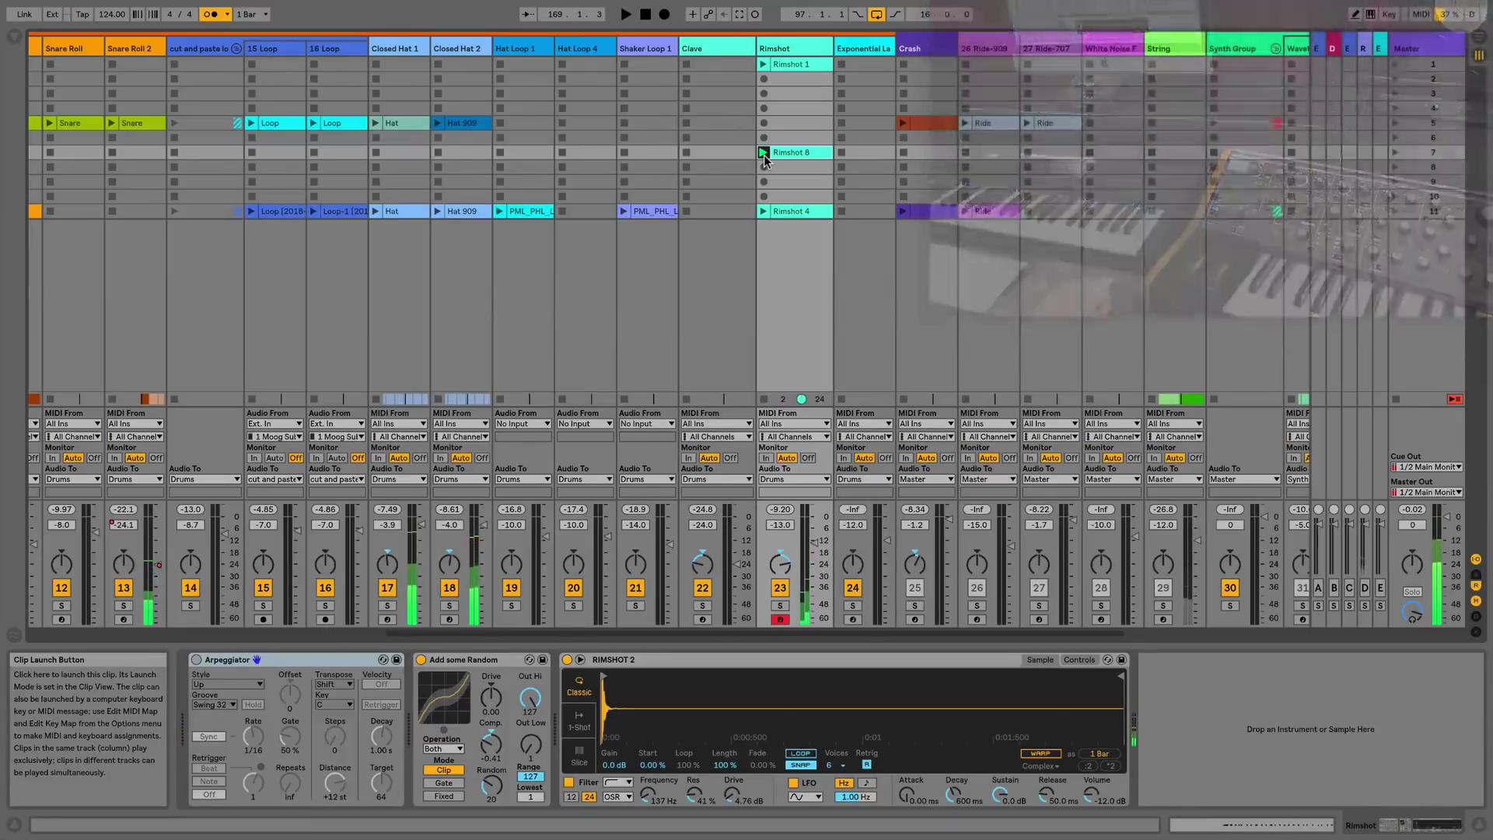
Set the metronome rhythm to Auto, launch Rimshot 8, unsolo tracks 6 and 7, and stop playback.
{"action": "left_click", "coordinate": [227, 14]}
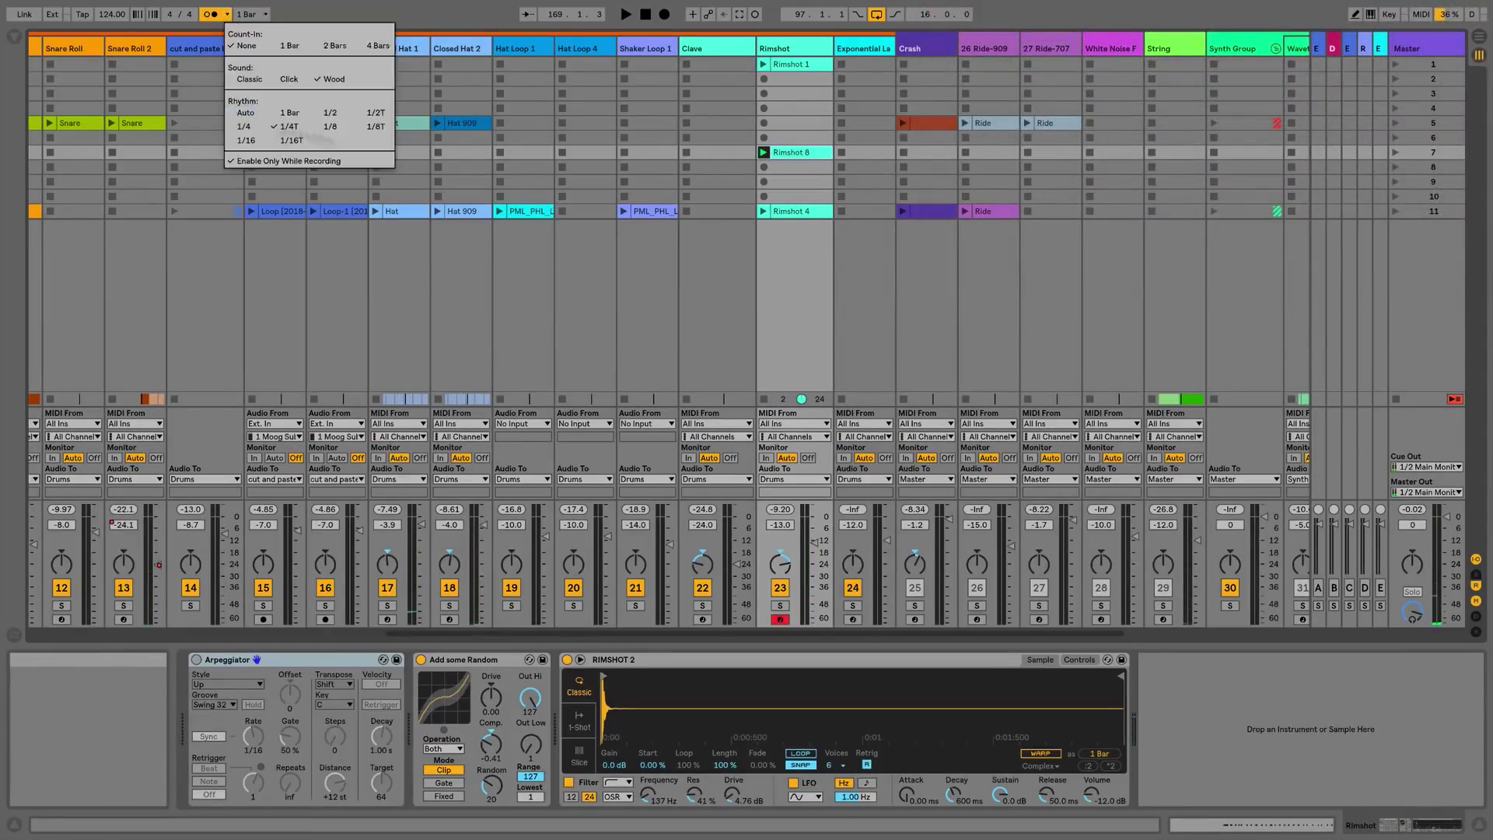
{"action": "left_click", "coordinate": [246, 113]}
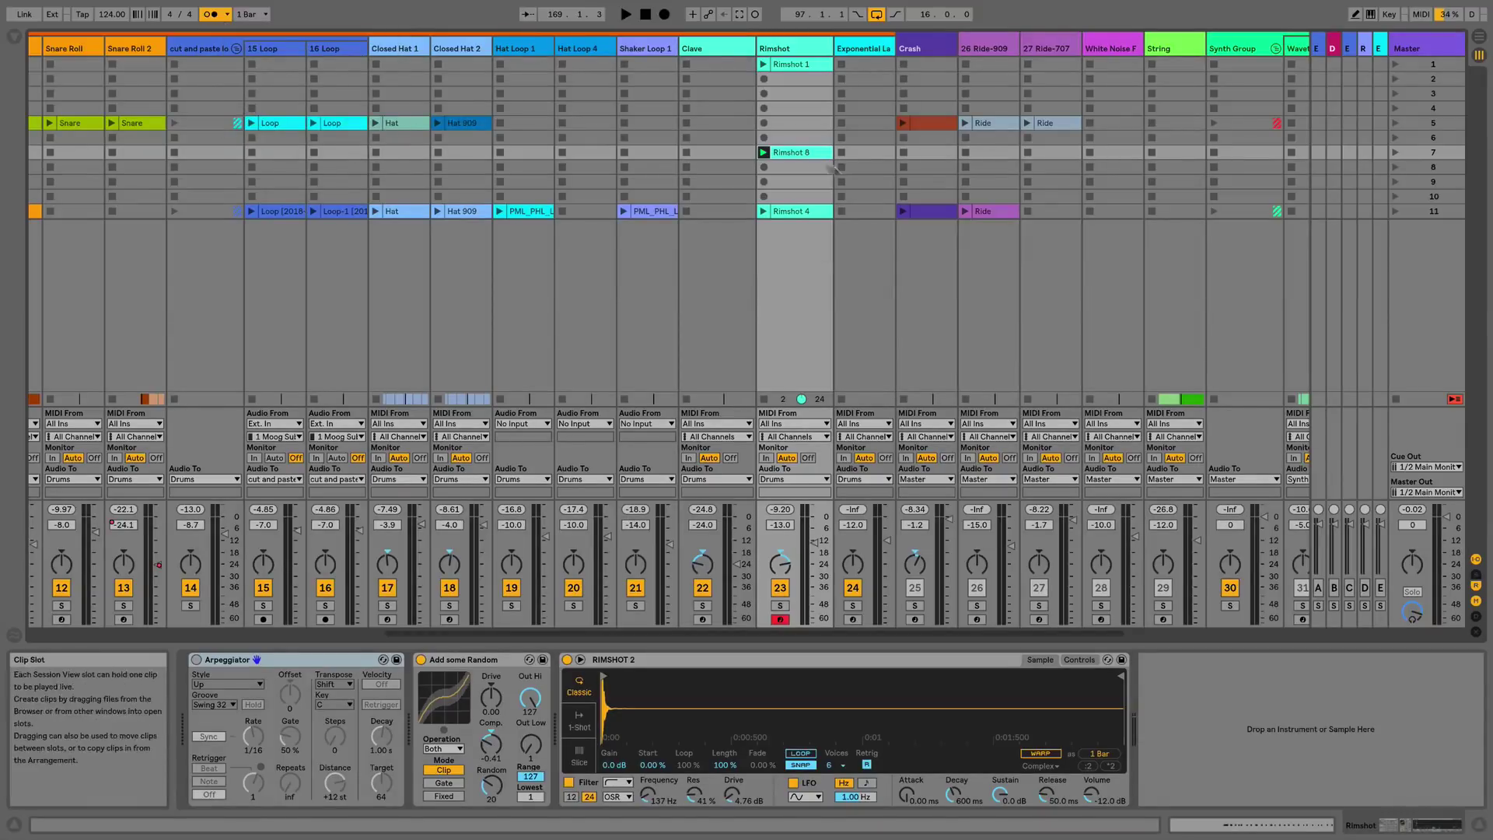
{"action": "left_click", "coordinate": [762, 152]}
{"action": "scroll", "coordinate": [556, 372], "scroll_direction": "left", "scroll_amount": 10}
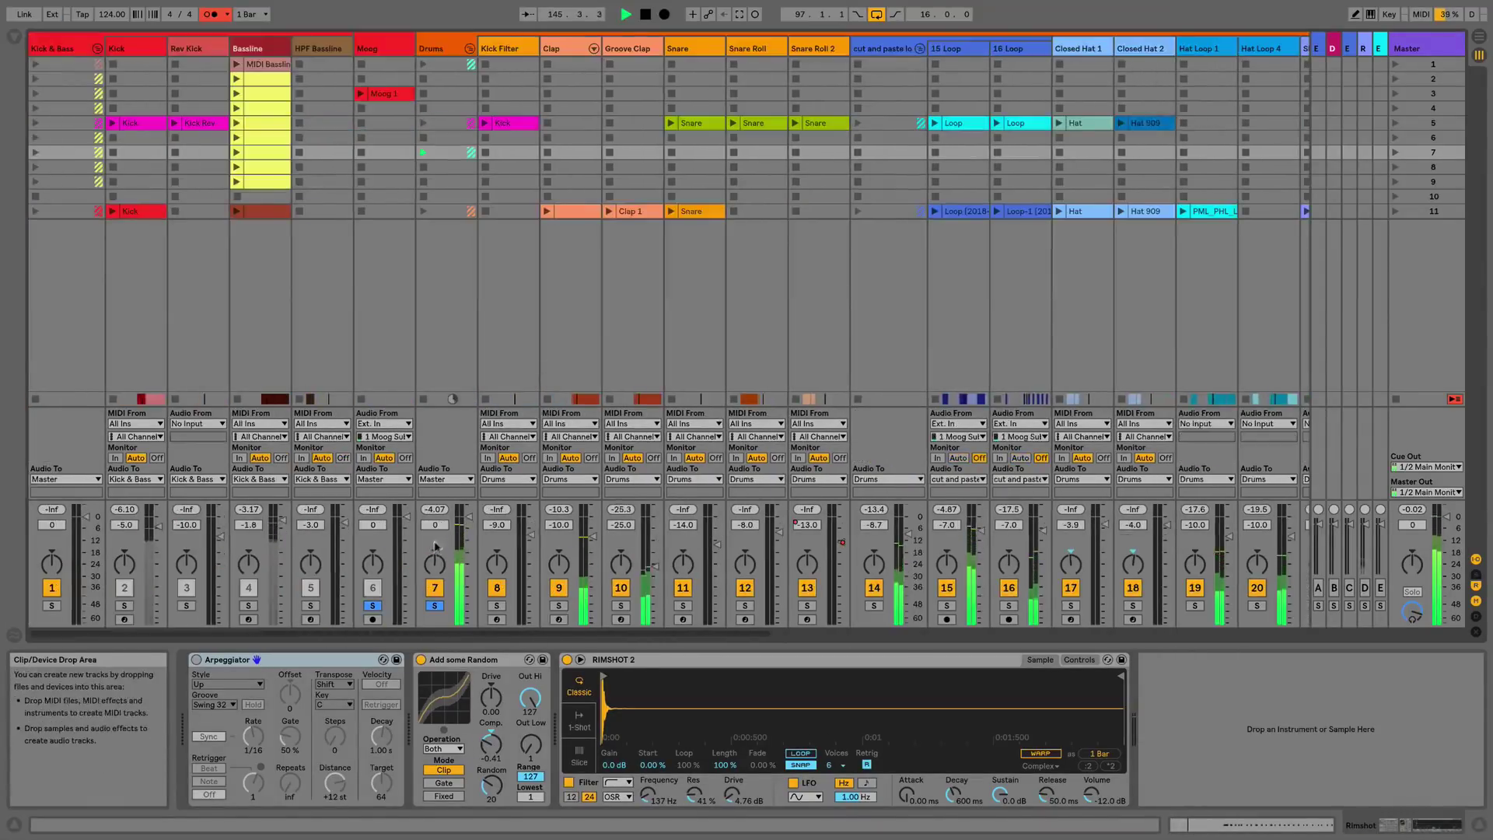
{"action": "left_click", "coordinate": [373, 606]}
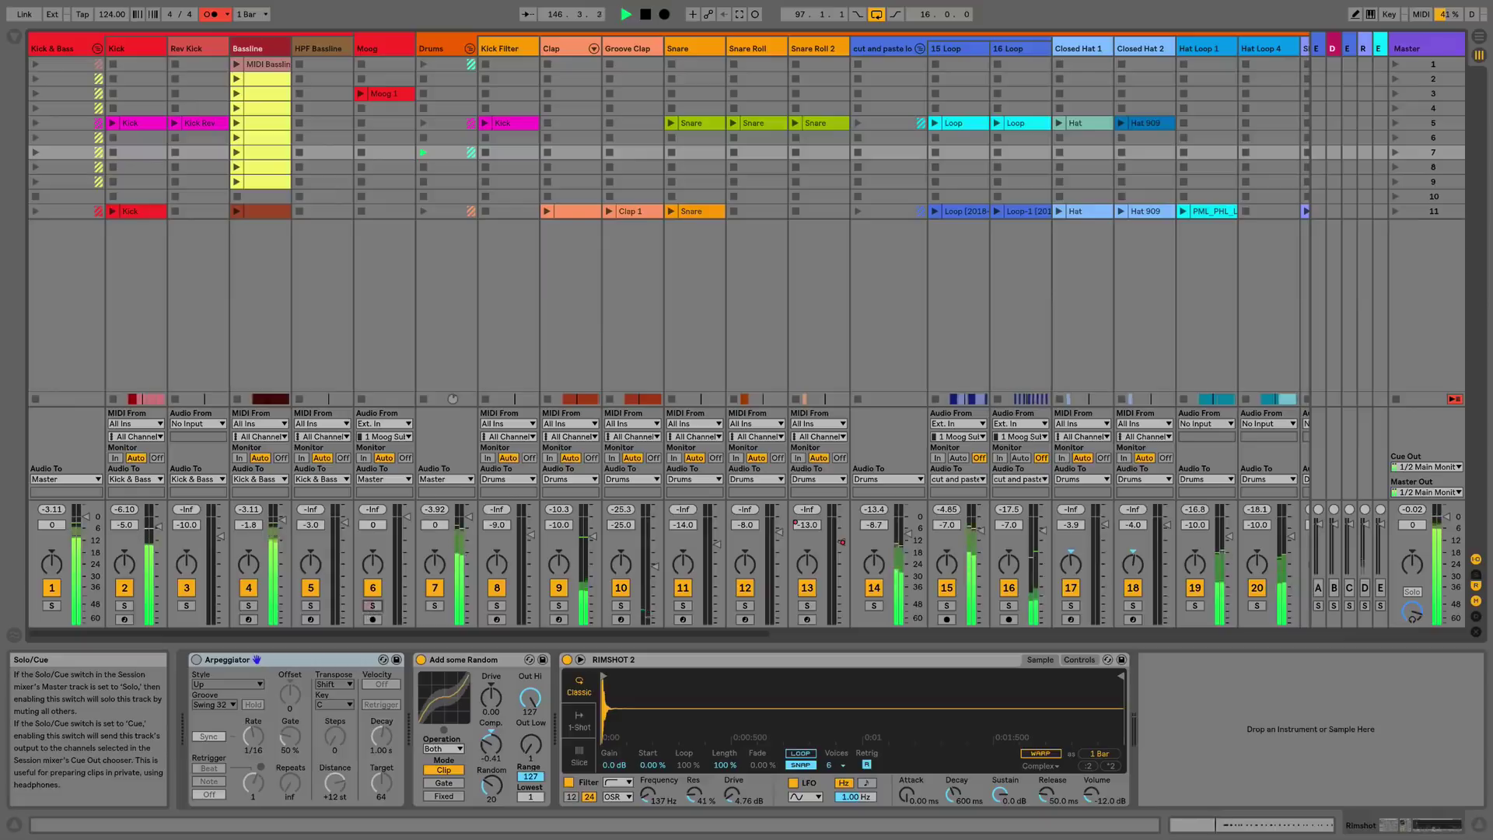
{"action": "scroll", "coordinate": [642, 157], "scroll_direction": "right", "scroll_amount": 10}
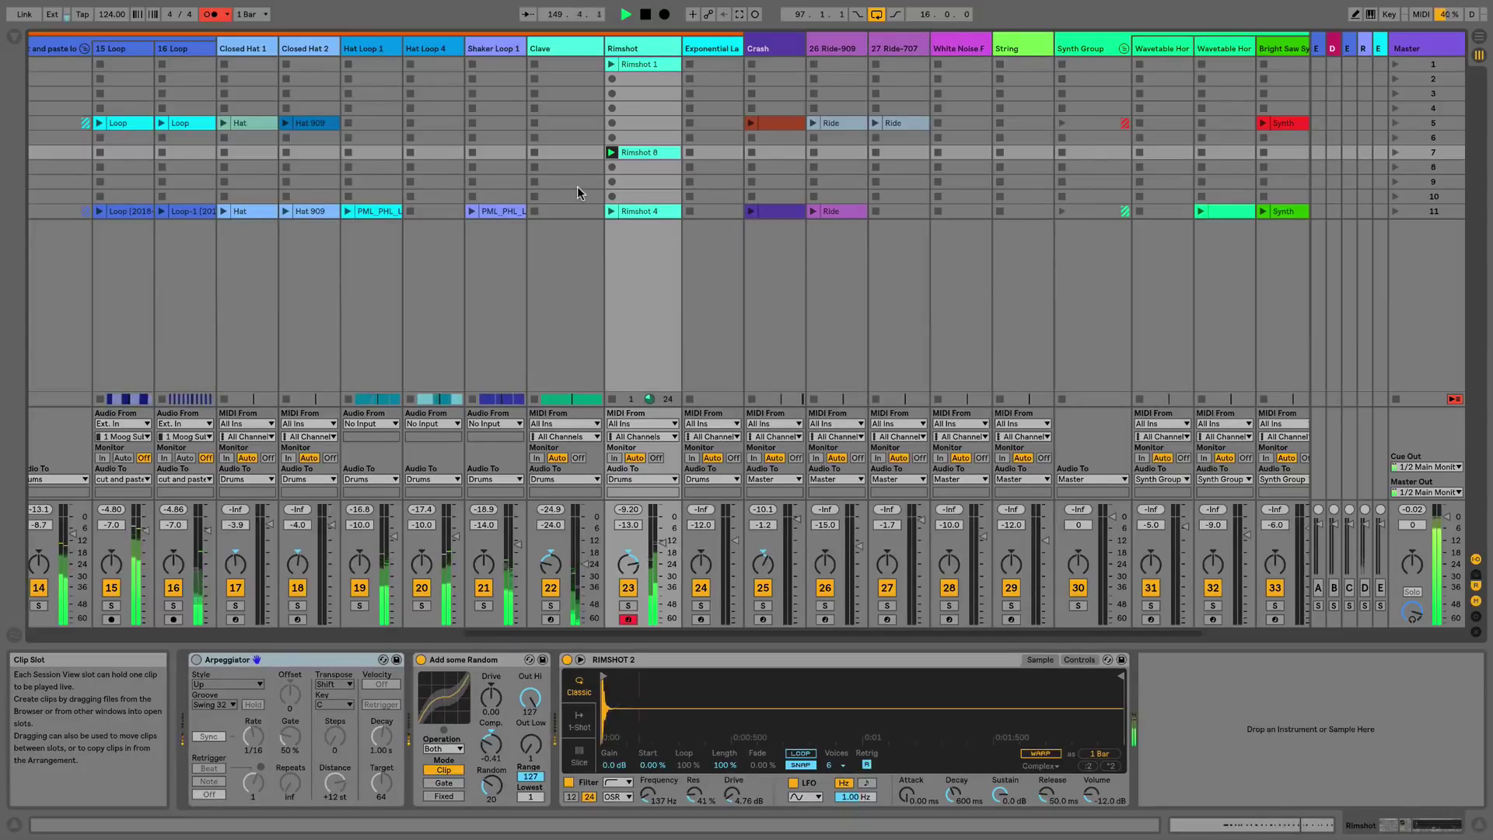
{"action": "key", "text": "space"}
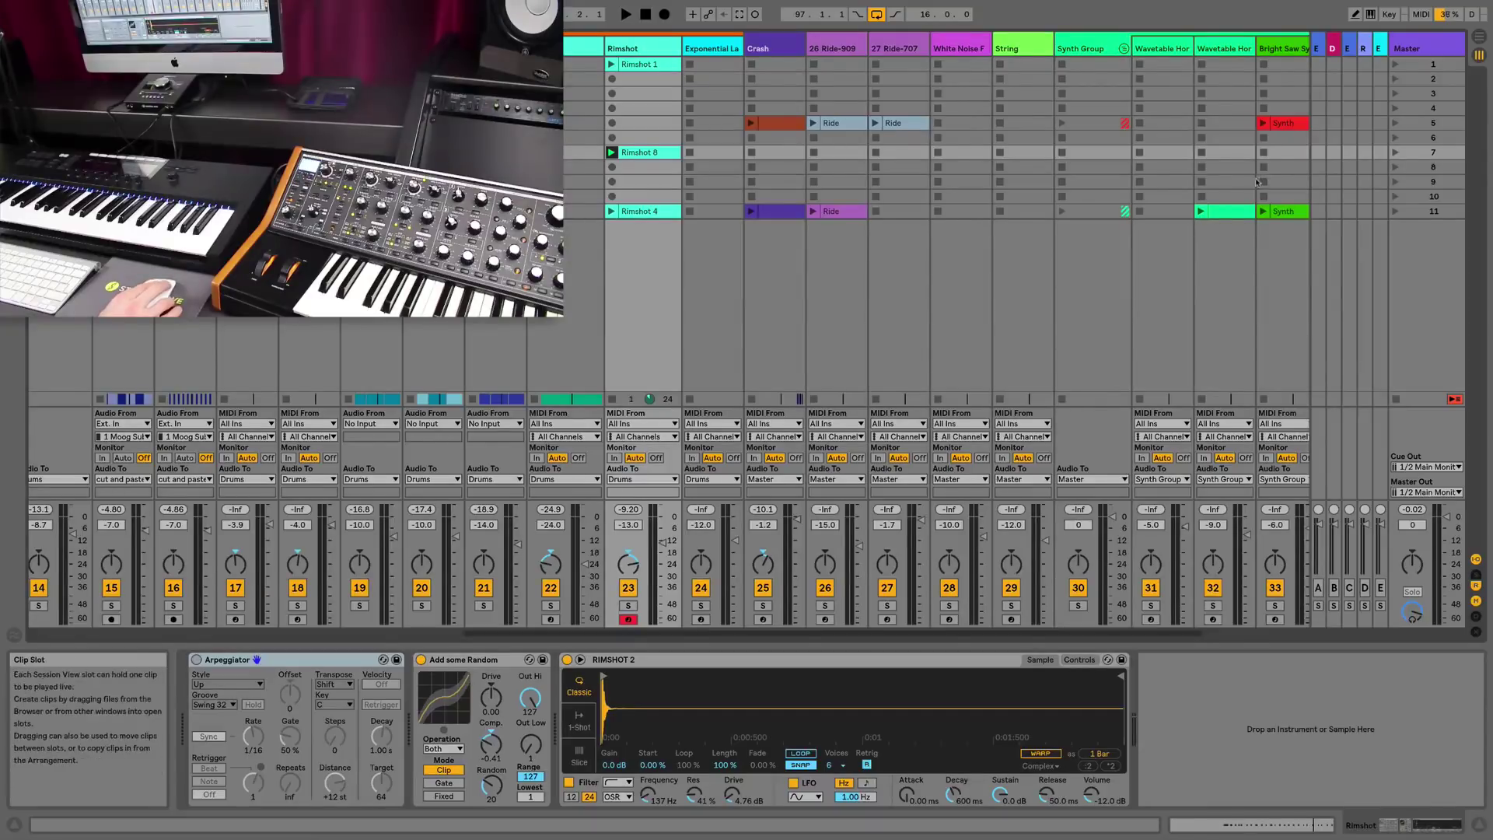
{"action": "scroll", "coordinate": [1257, 182], "scroll_direction": "right", "scroll_amount": 3}
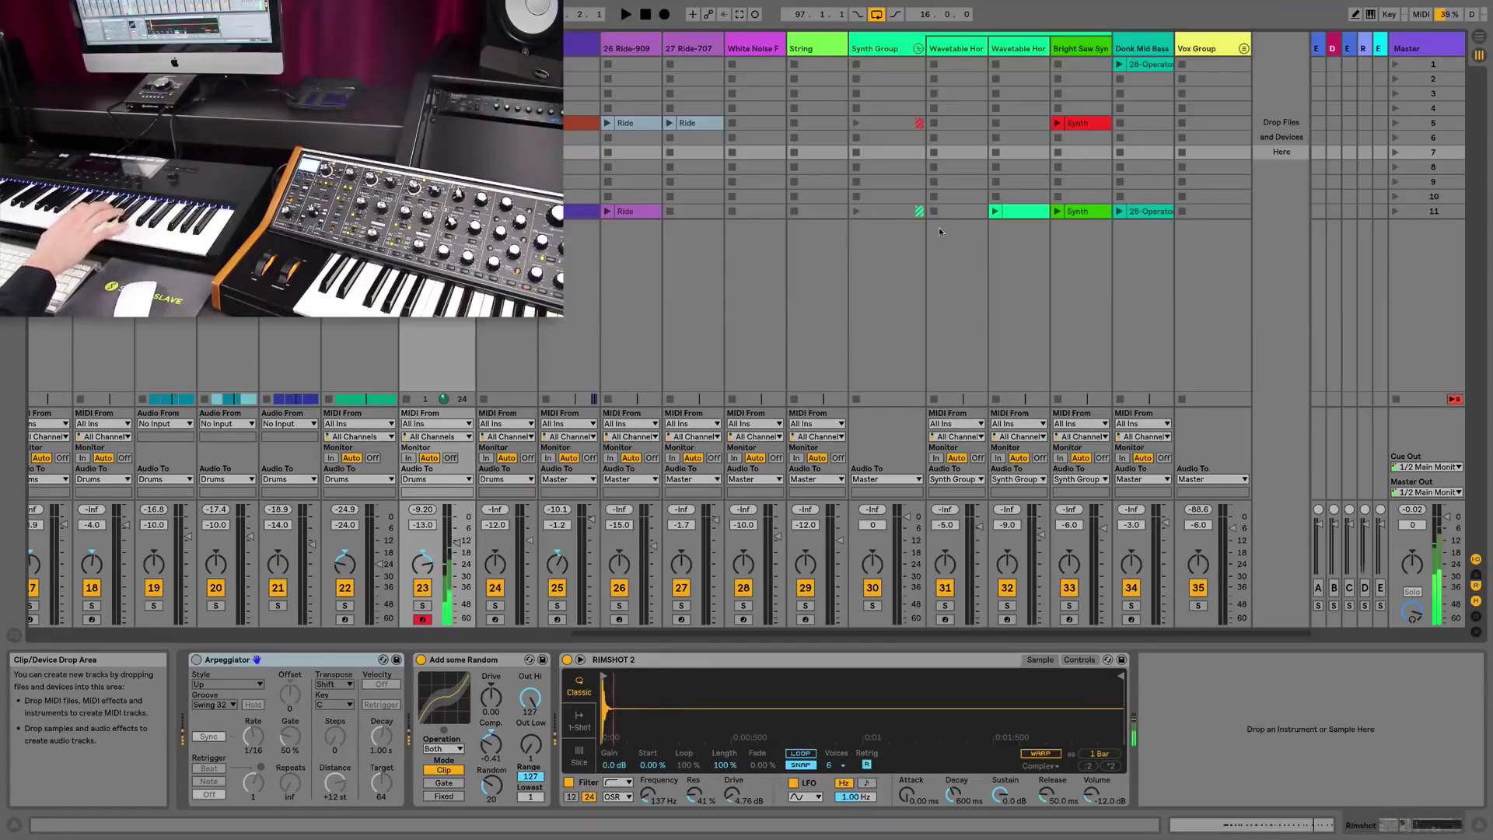
{"action": "key", "text": "m"}
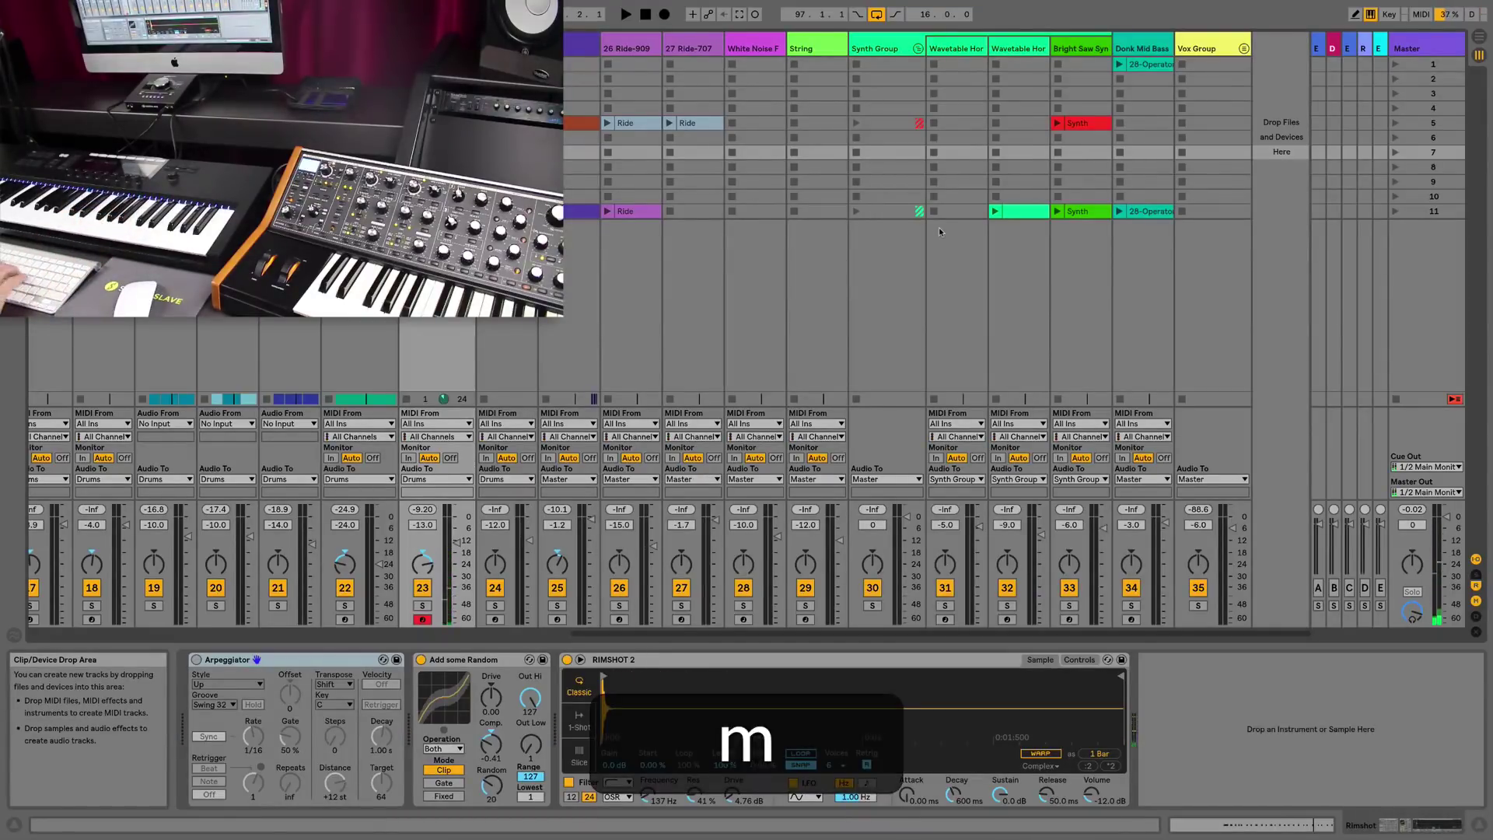
{"action": "key", "text": "f"}
{"action": "key", "text": "g"}
{"action": "key", "text": "k"}
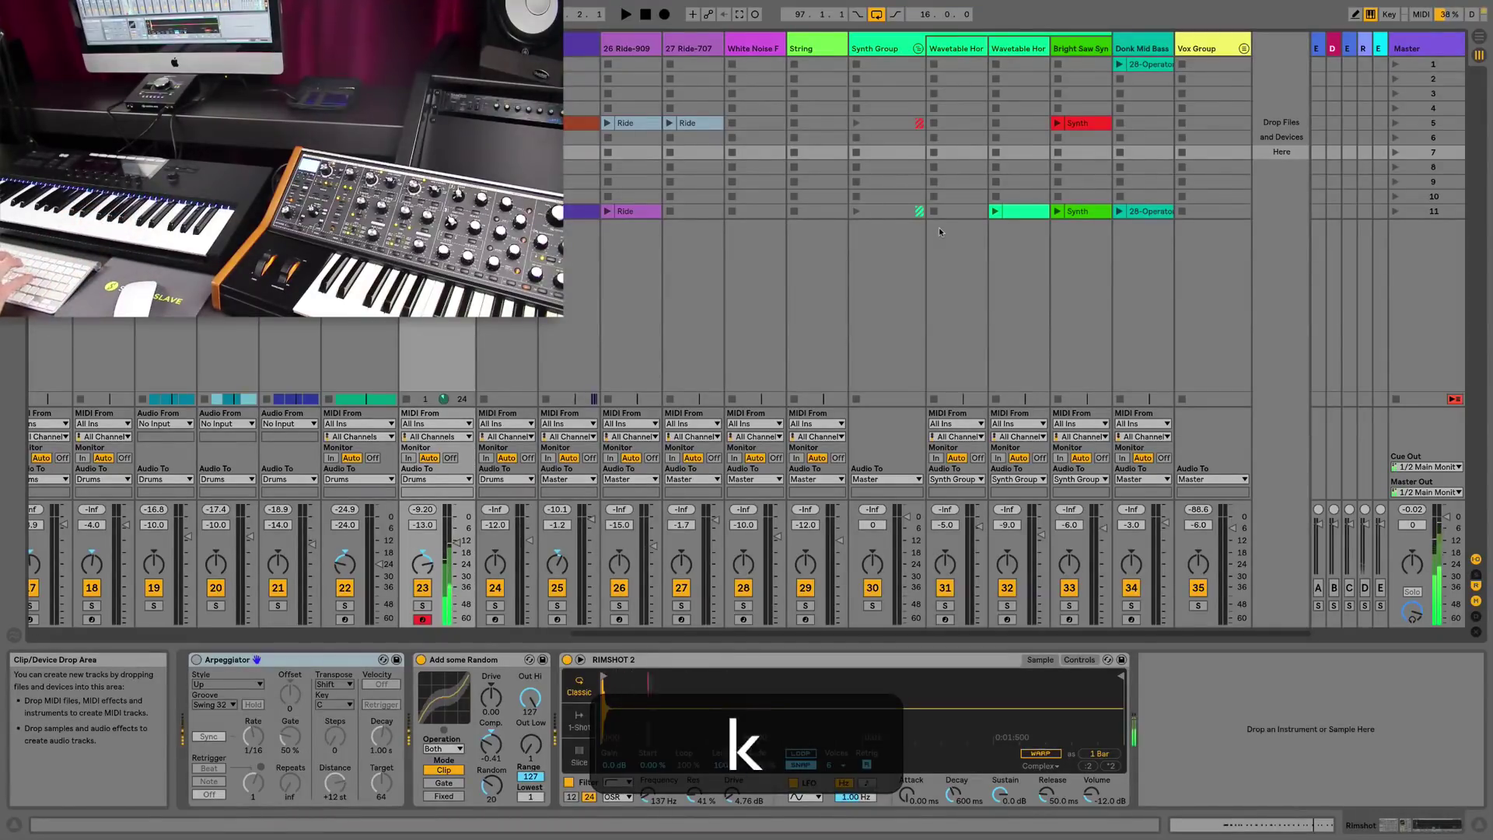
{"action": "key", "text": "t"}
{"action": "key", "text": "m"}
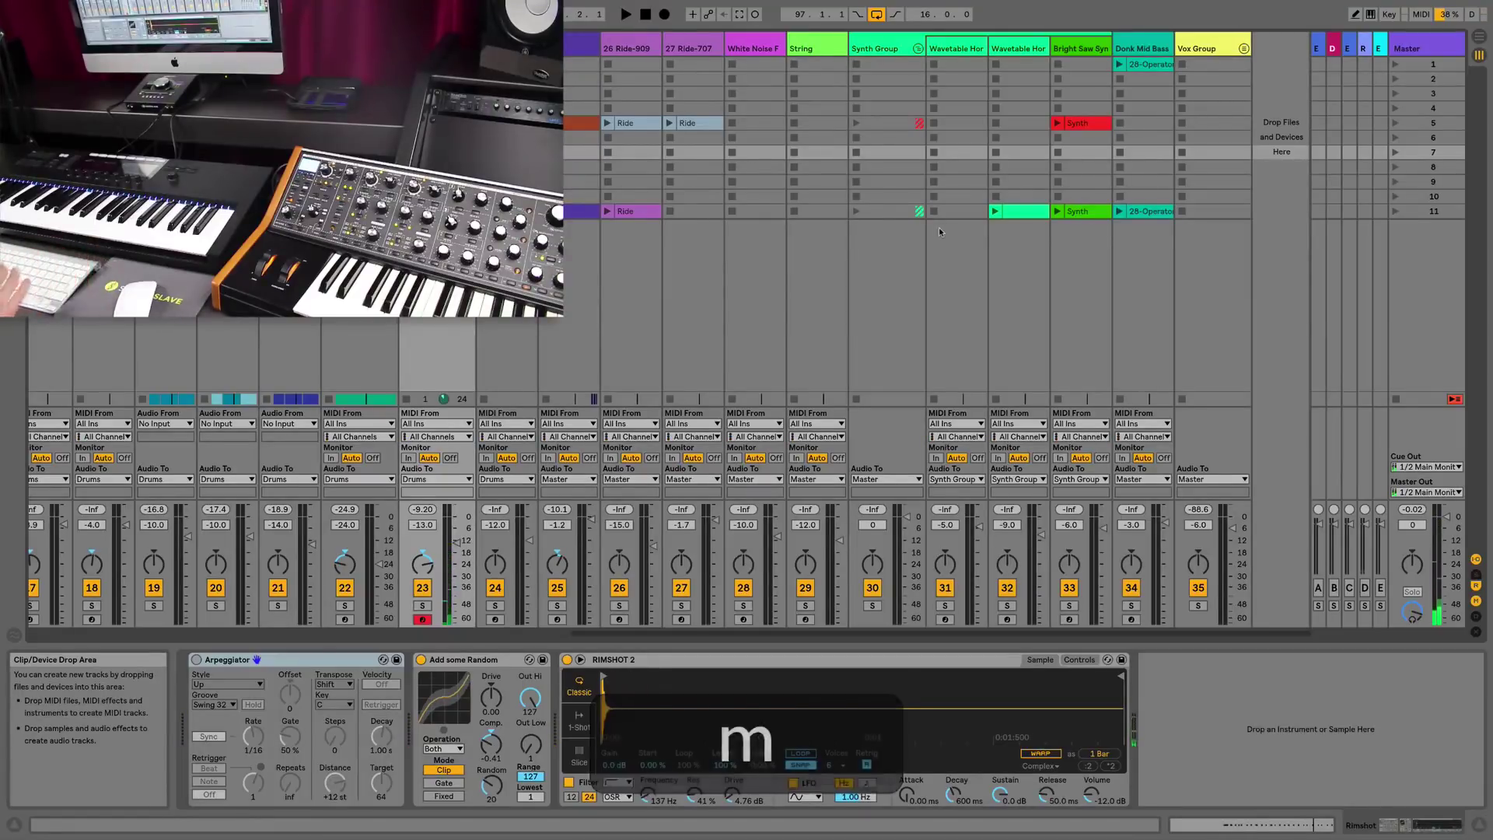
Switch to the Arrangement view and fold all group tracks with Shift+S.
{"action": "key", "text": "a"}
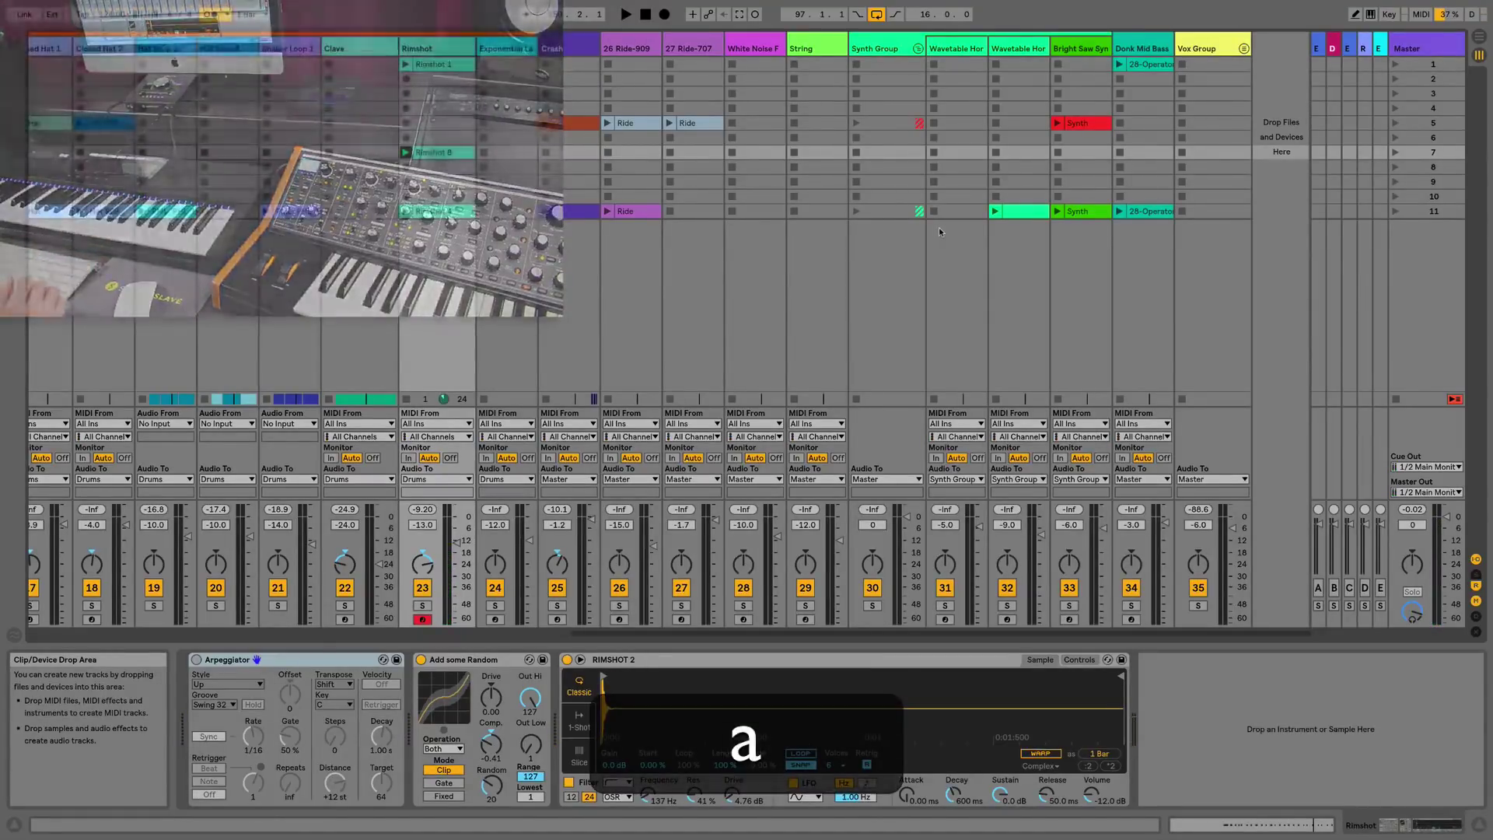
{"action": "key", "text": "Tab"}
{"action": "key", "text": "a"}
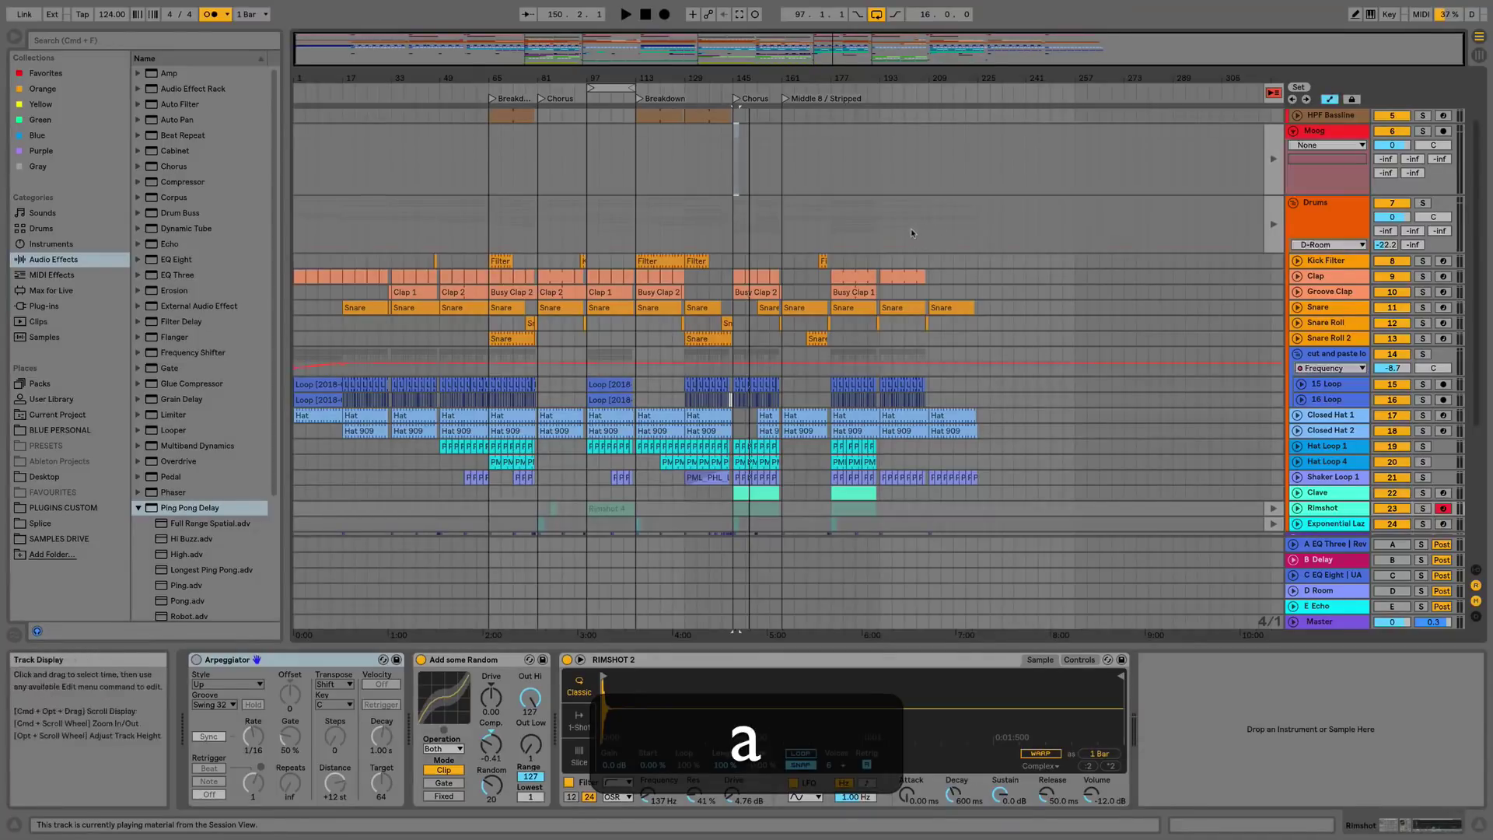
{"action": "key", "text": "shift+s"}
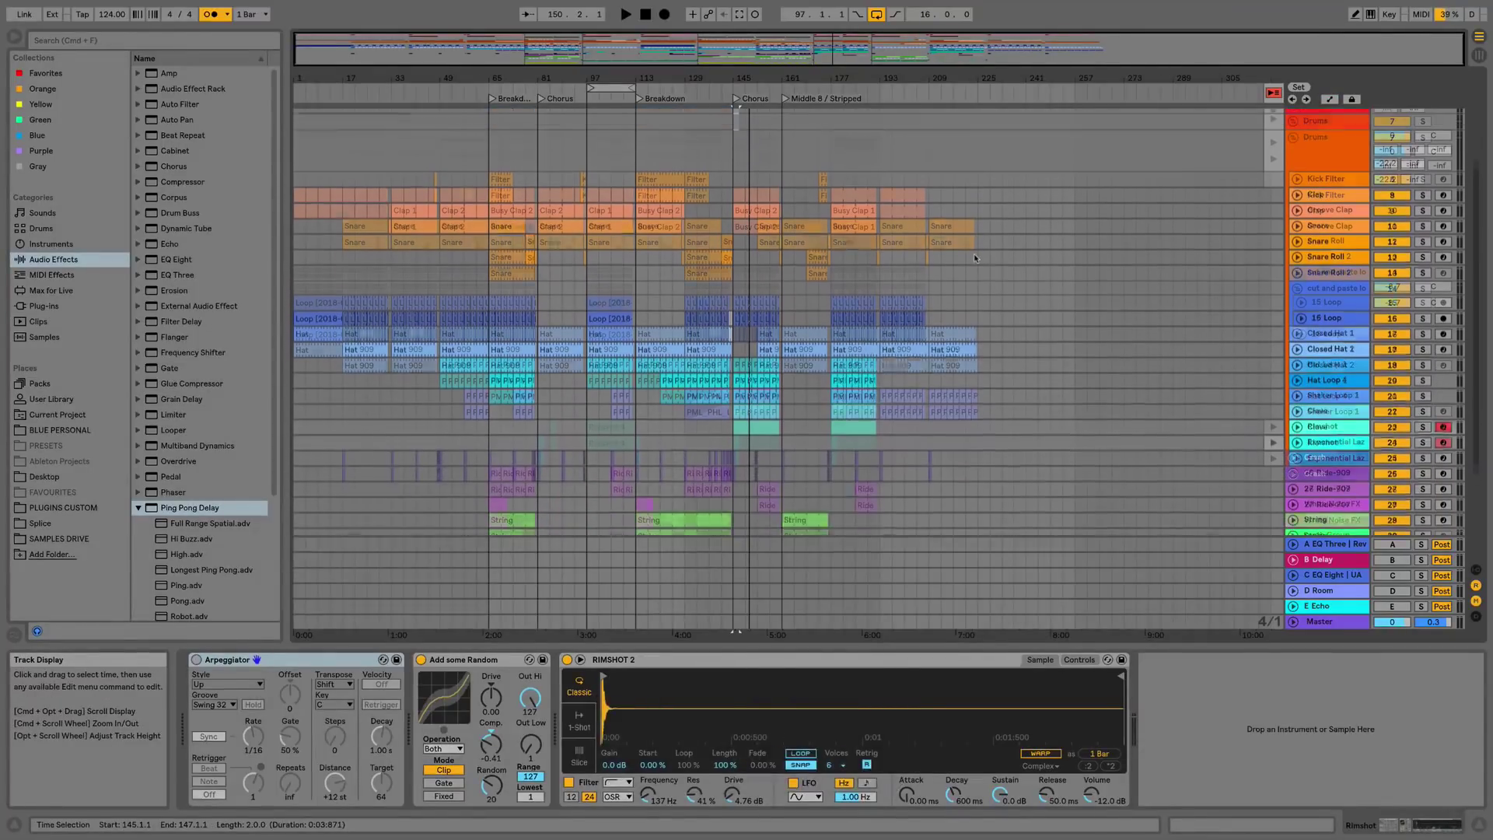